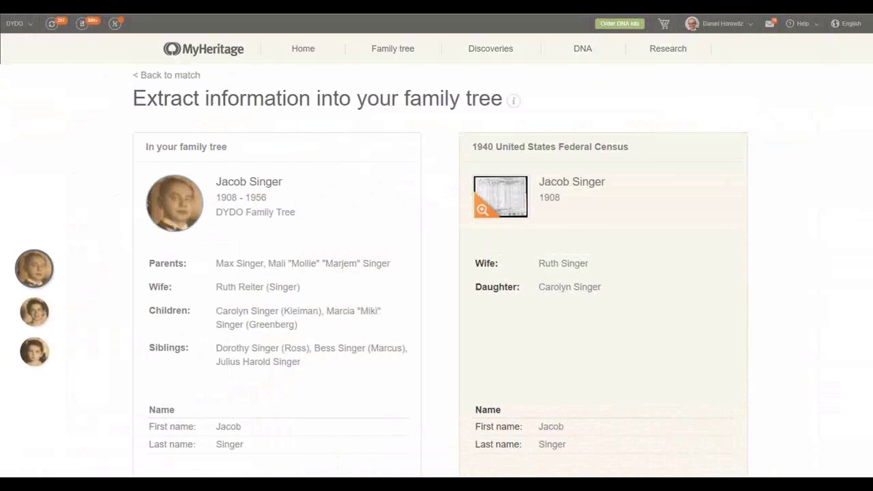
# Step: Open the PedigreeMap for the family tree
pyautogui.scroll(-5, 436, 273)
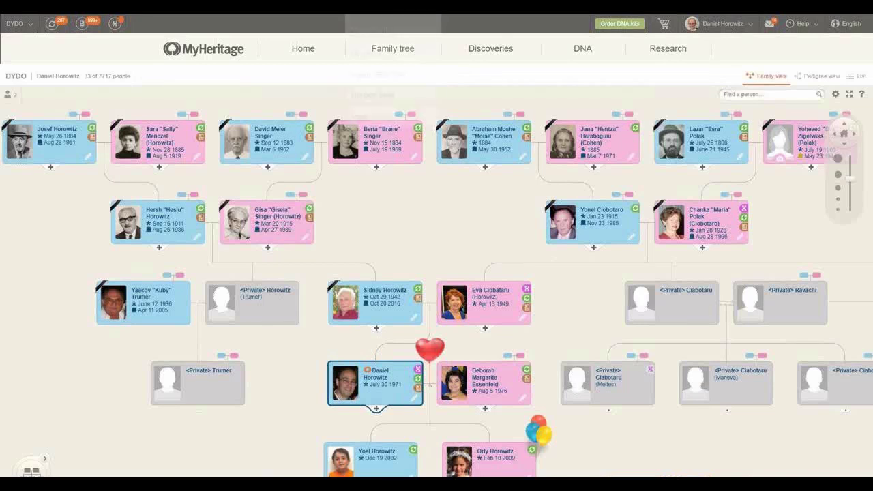
pyautogui.moveTo(393, 48)
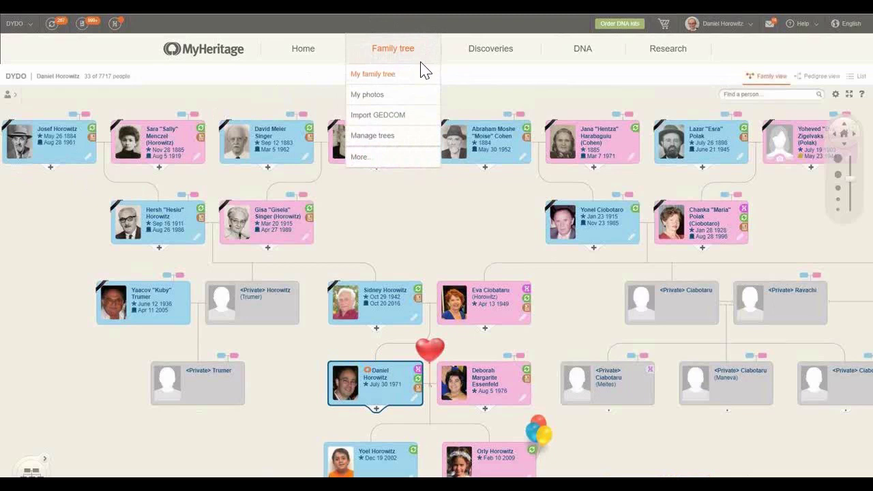
pyautogui.click(387, 158)
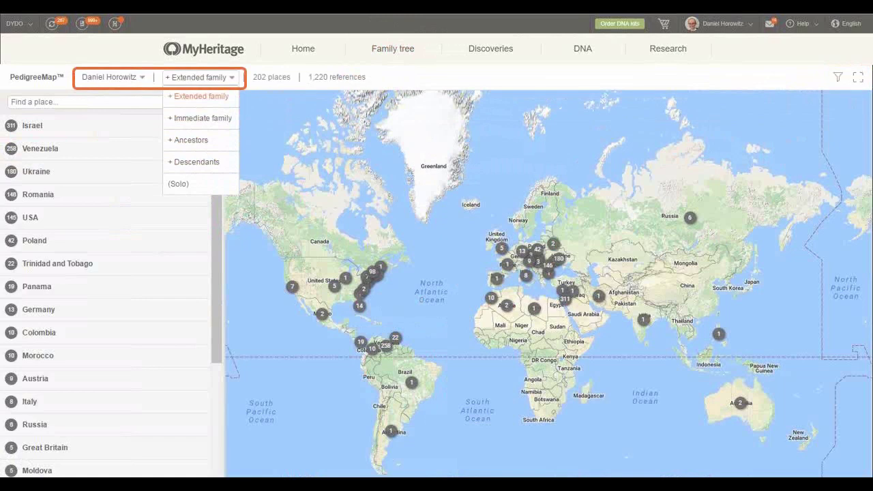
# Step: Search the map's main person selector for relatives by the family surname
pyautogui.click(109, 77)
pyautogui.write('Horowitz')
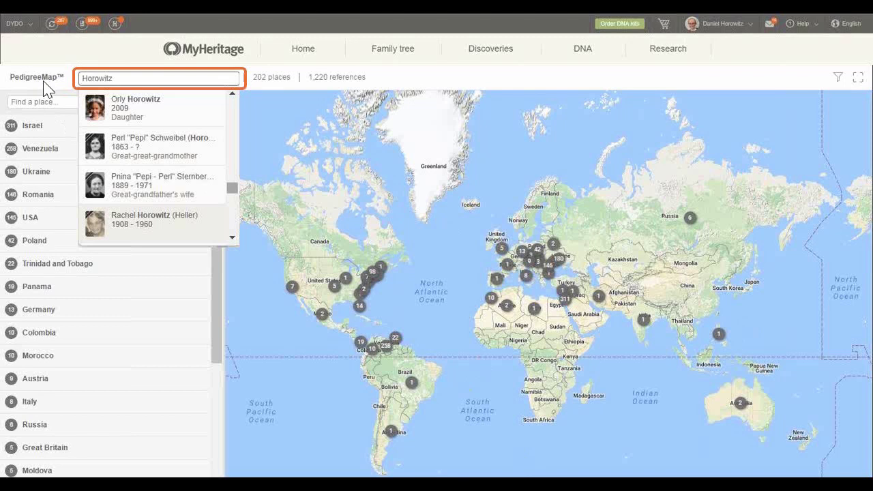
pyautogui.press('Escape')
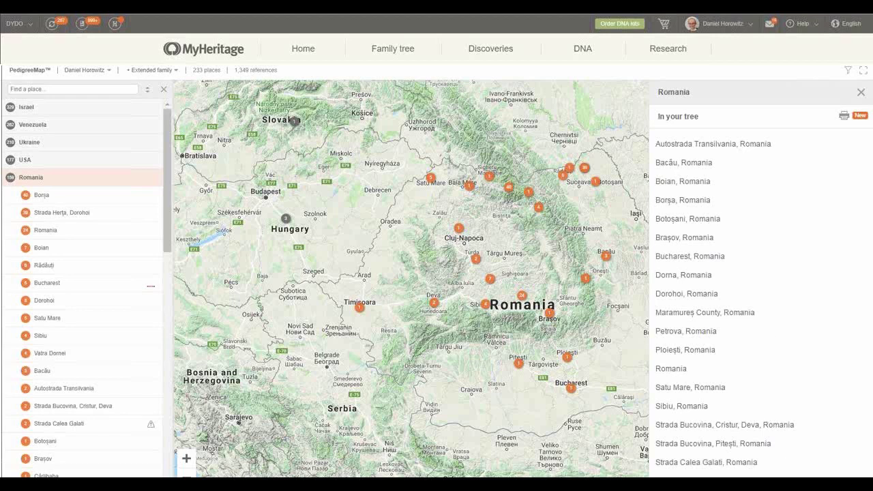
# Step: Try to confirm option A, Strada Calea Galati, Romania, as the location of the ambiguous place in Romania
pyautogui.press('Escape')
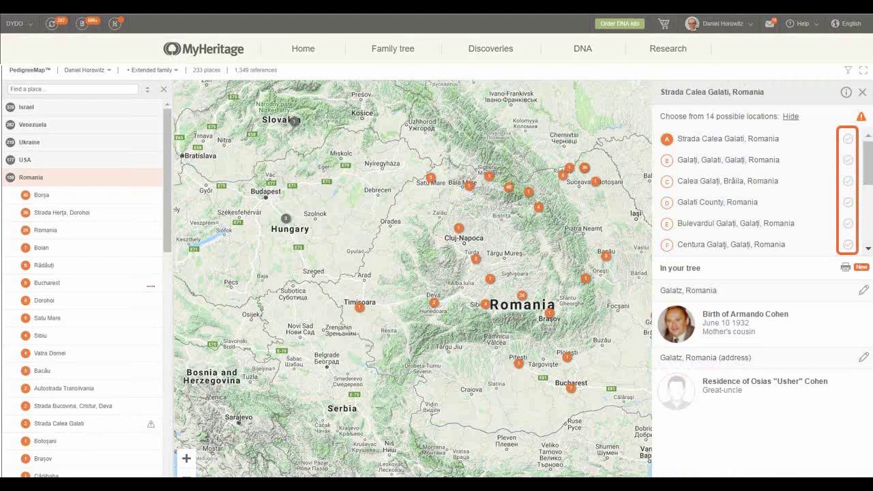
pyautogui.click(846, 138)
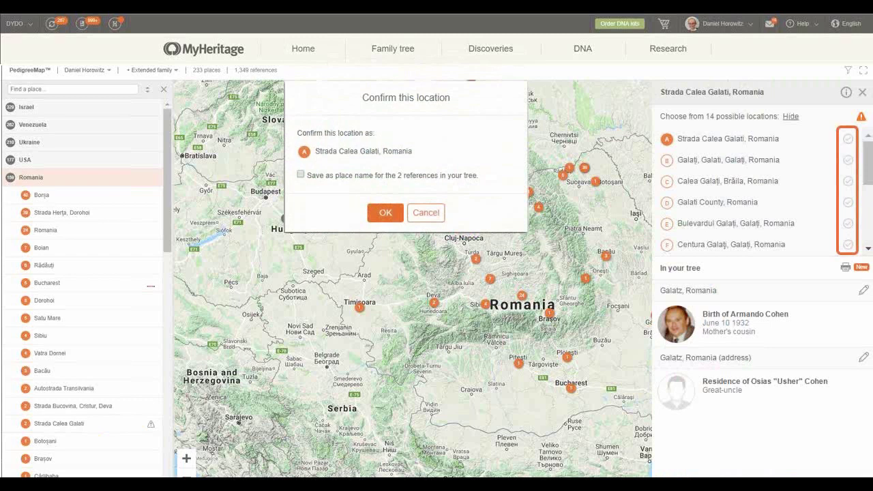
pyautogui.press('Return')
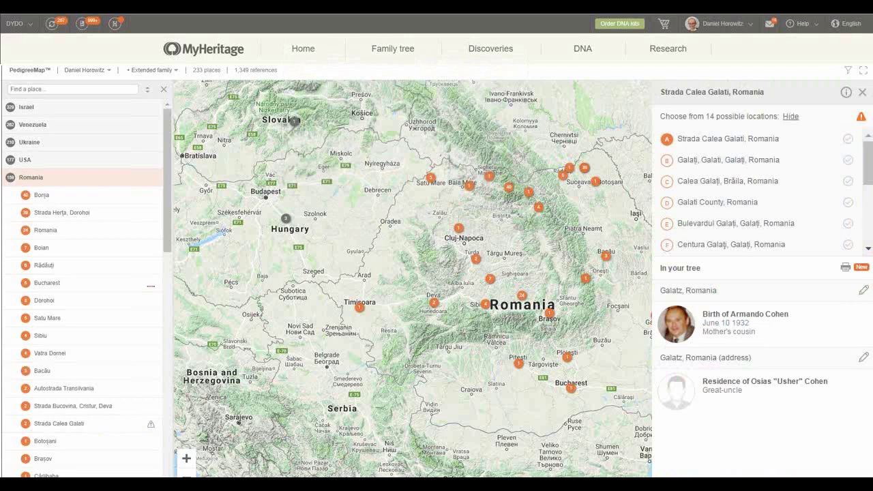
# Step: Open the place names of the two Galatz, Romania references and the misspelled Bucarest address reference for editing
pyautogui.click(863, 289)
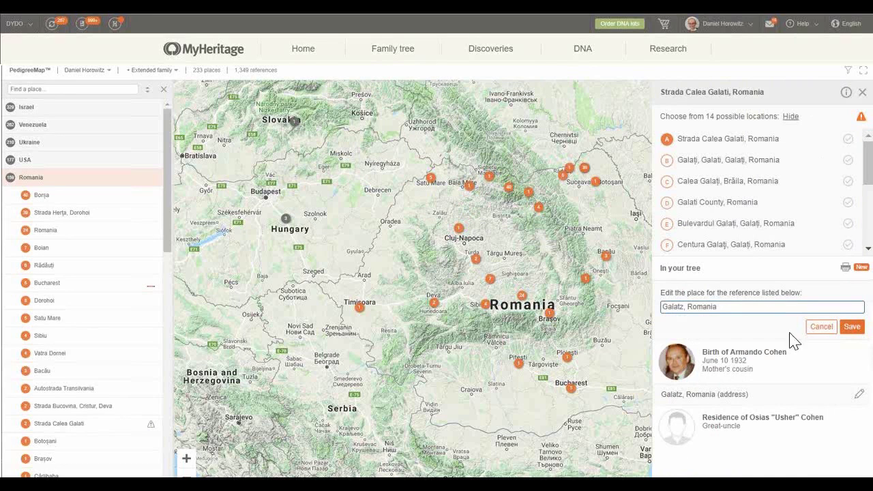
pyautogui.click(723, 306)
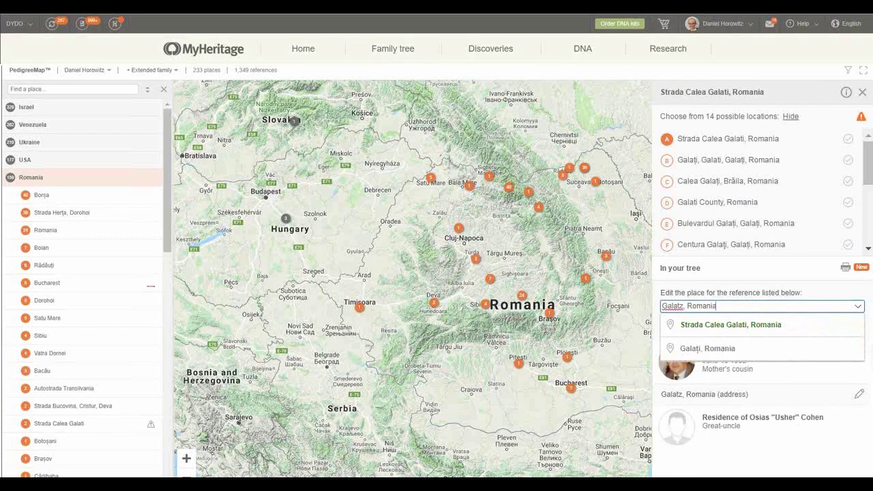
pyautogui.press('Escape')
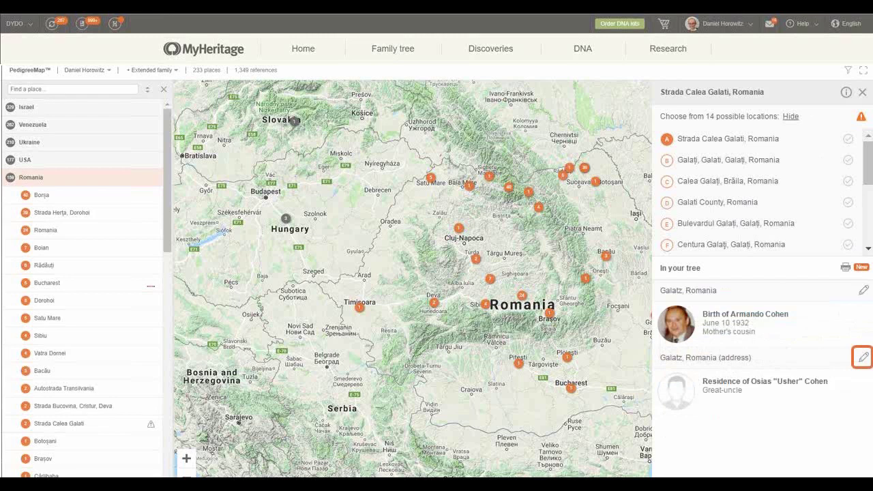
pyautogui.click(862, 356)
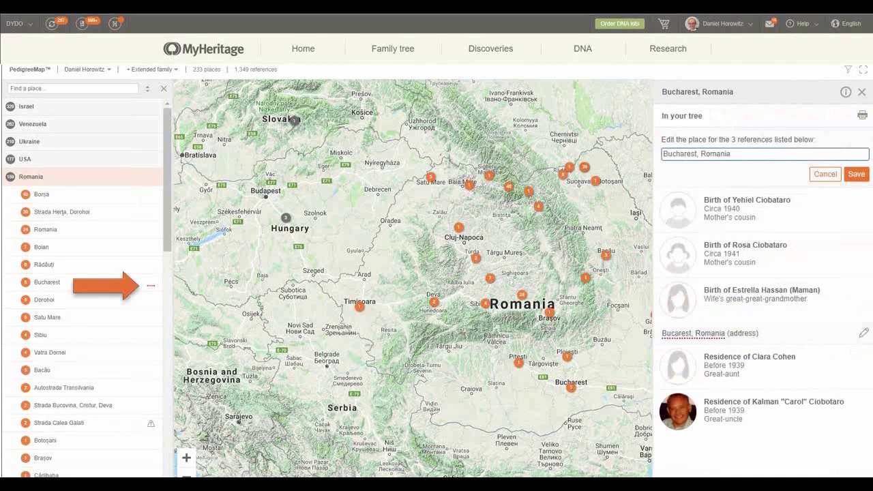
pyautogui.click(863, 333)
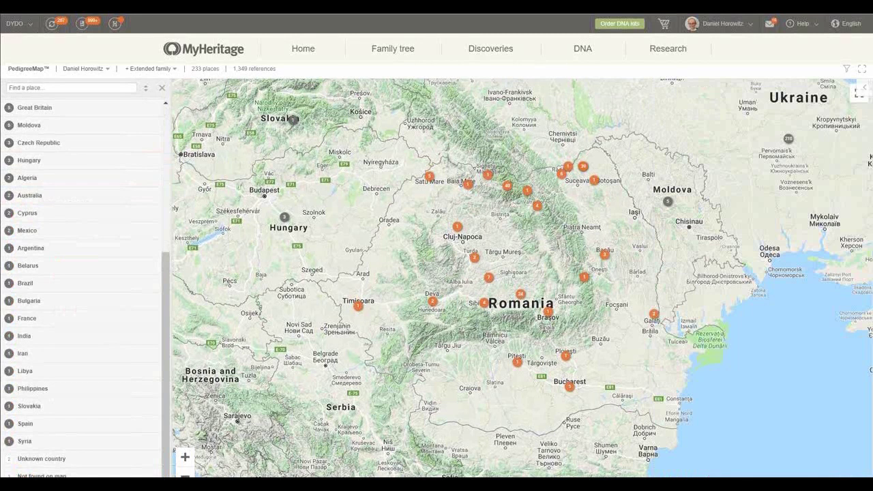
# Step: Expand the Unknown country, Not found on map and Timed out groups in the place list
pyautogui.click(41, 458)
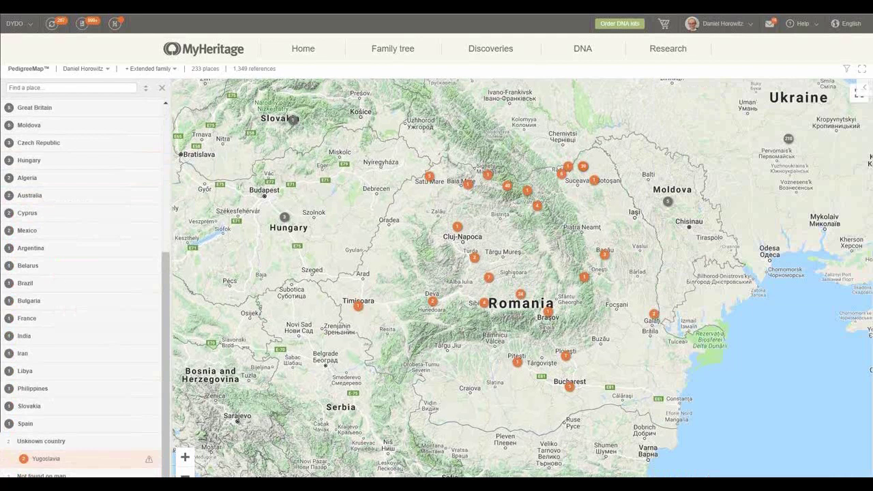
pyautogui.click(41, 475)
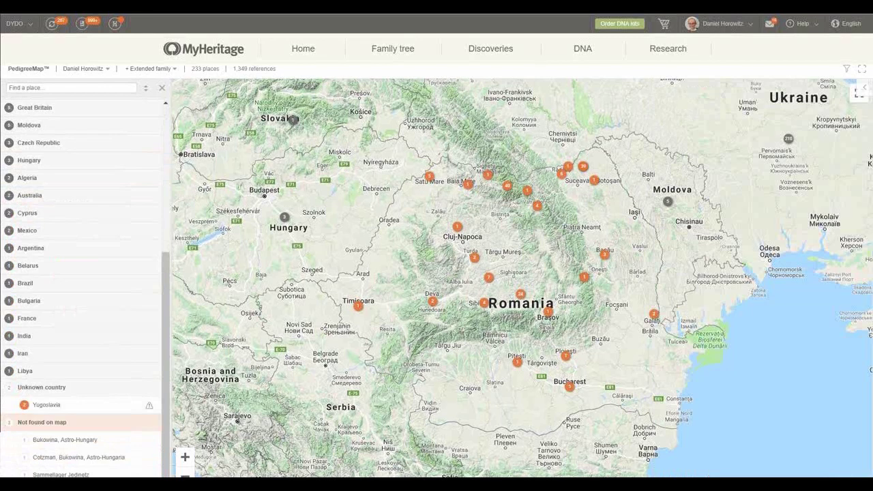
pyautogui.scroll(-3, 82, 287)
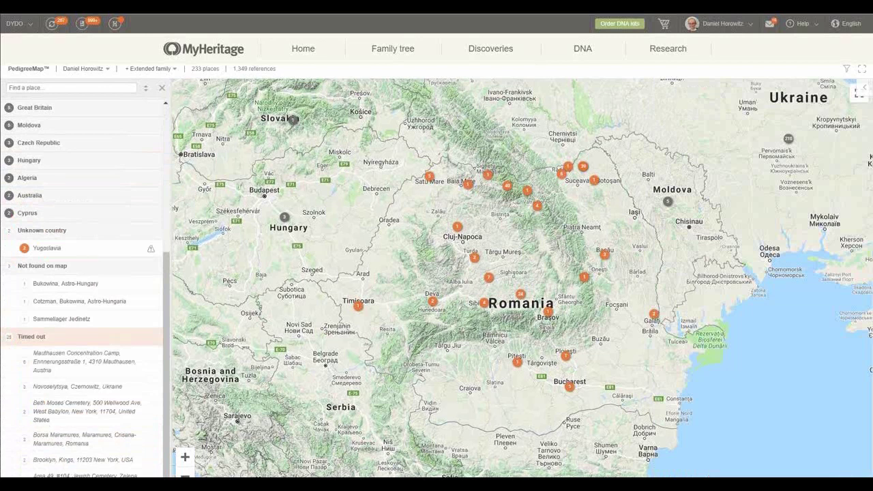
# Step: Open the Tree Consistency Checker and review the errors, warnings and notices in its settings
pyautogui.moveTo(393, 49)
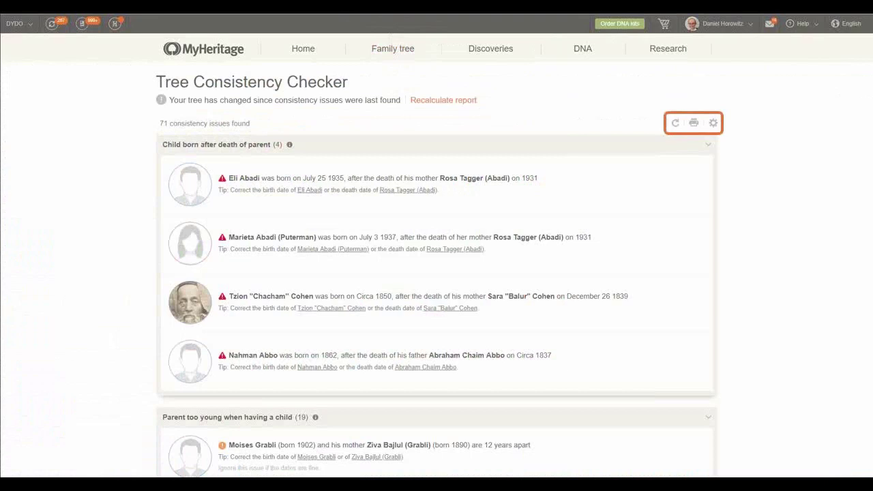
pyautogui.hotkey('ctrl', 'p')
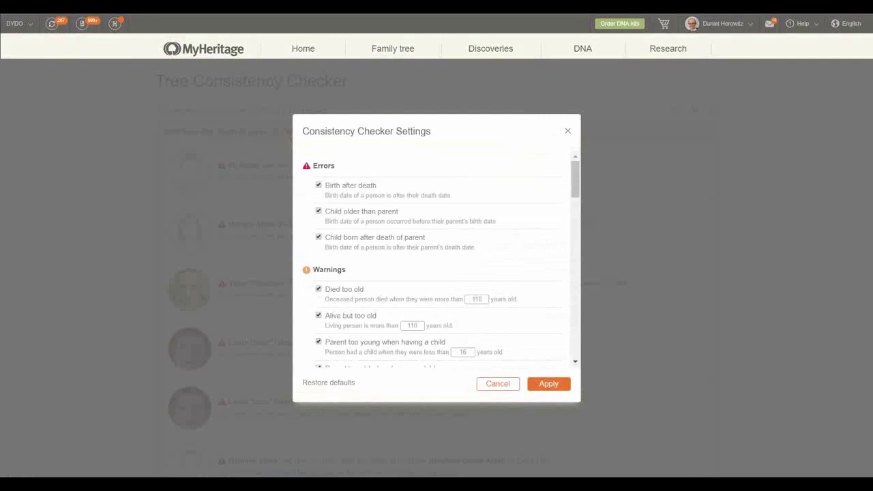
pyautogui.scroll(-3, 437, 191)
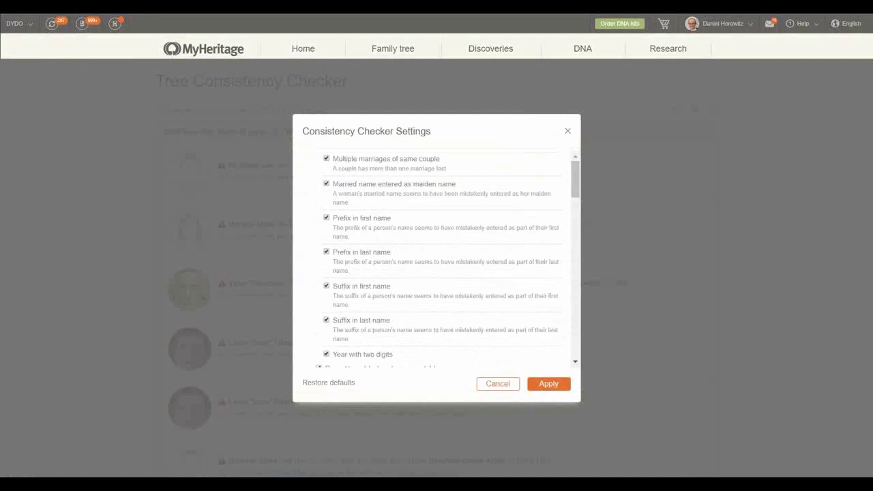
pyautogui.scroll(3, 436, 259)
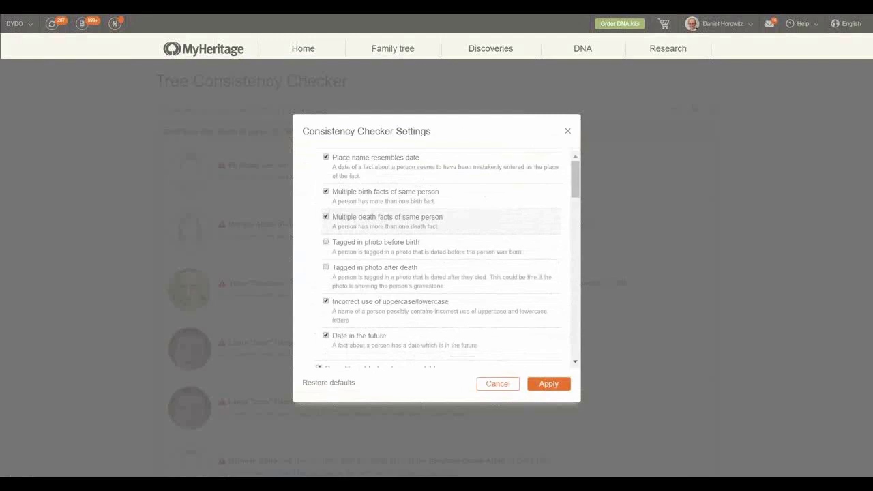
pyautogui.scroll(-5, 436, 252)
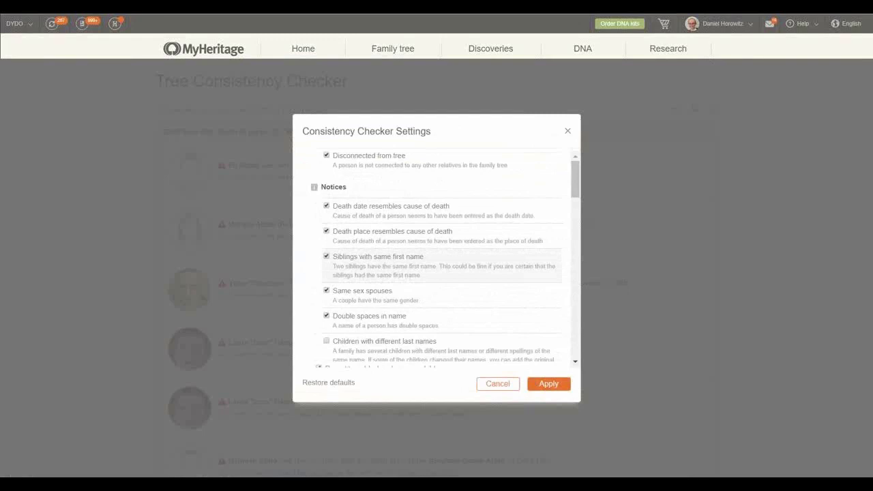
pyautogui.scroll(-2, 436, 266)
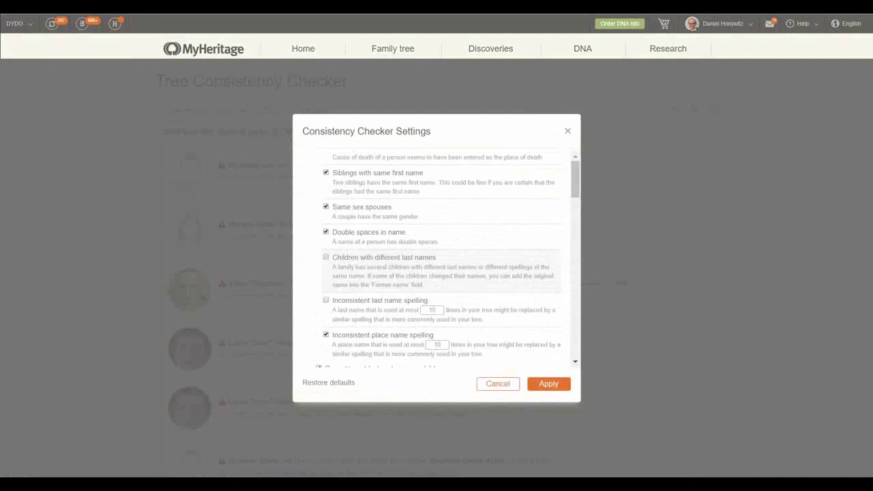
pyautogui.scroll(5, 437, 266)
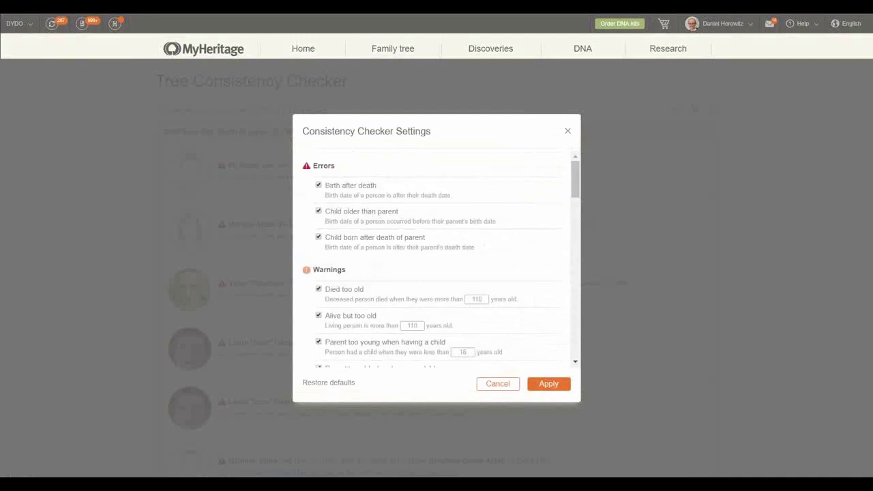
pyautogui.press('Escape')
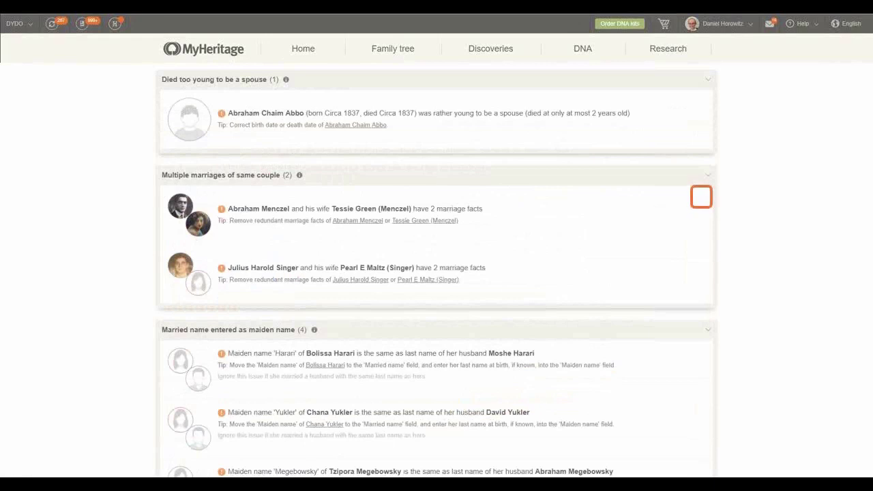
# Step: Ignore the first issue under Multiple marriages of same couple
pyautogui.click(701, 197)
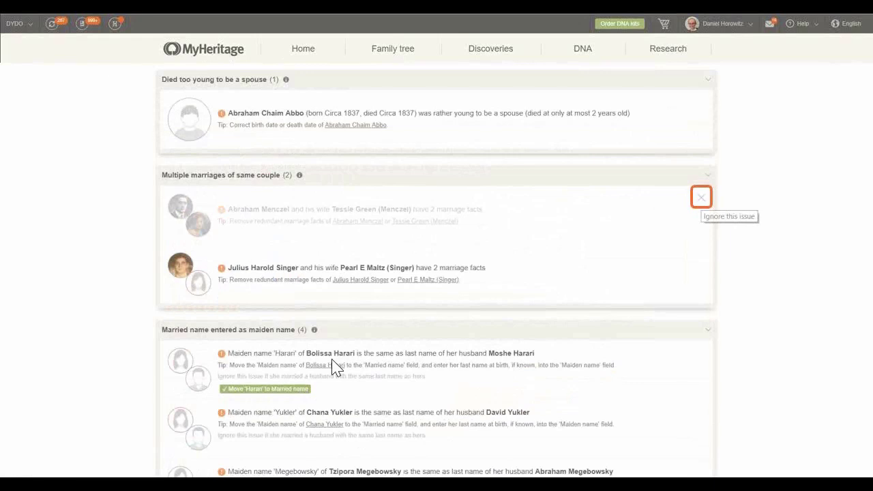
# Step: Open Charts & books and preview the Close family, Ancestors, Descendants, Hourglass, Sun chart, Fan chart, All-in-one and Family book types
pyautogui.moveTo(393, 48)
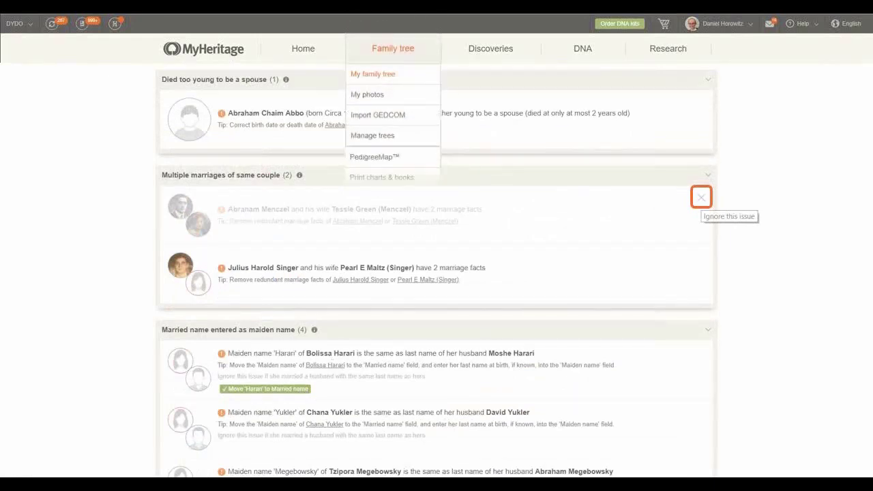
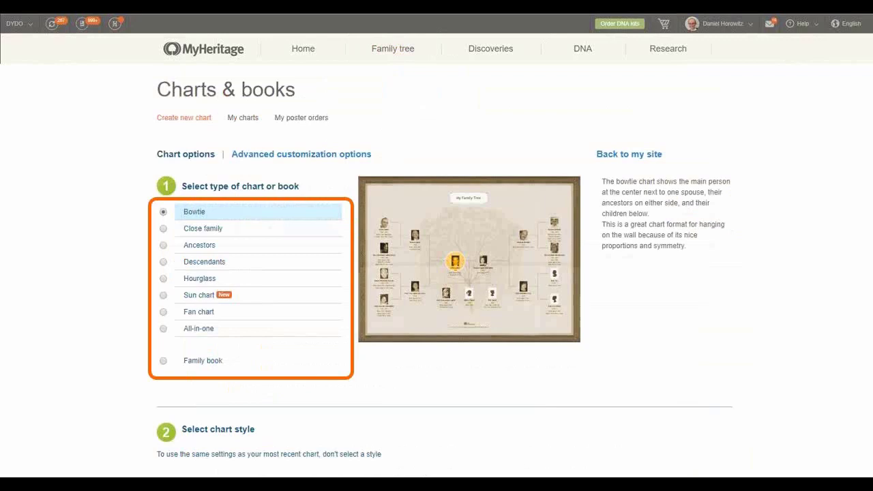
pyautogui.click(202, 228)
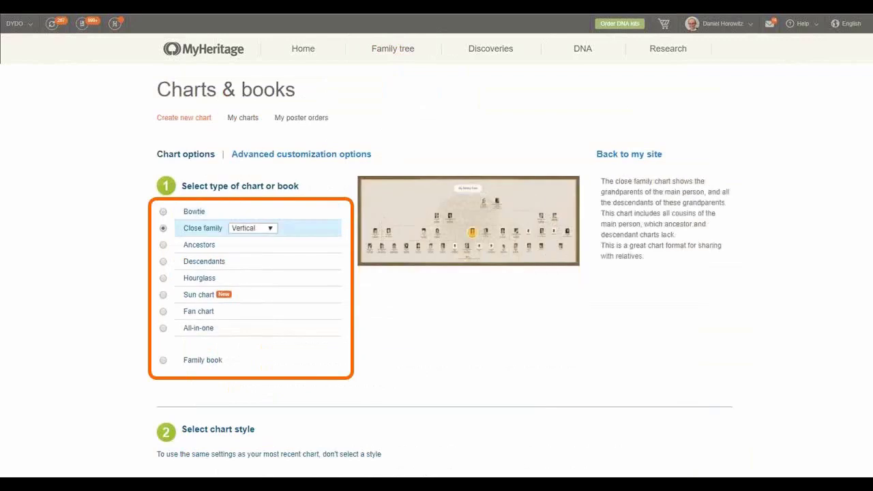
pyautogui.click(198, 244)
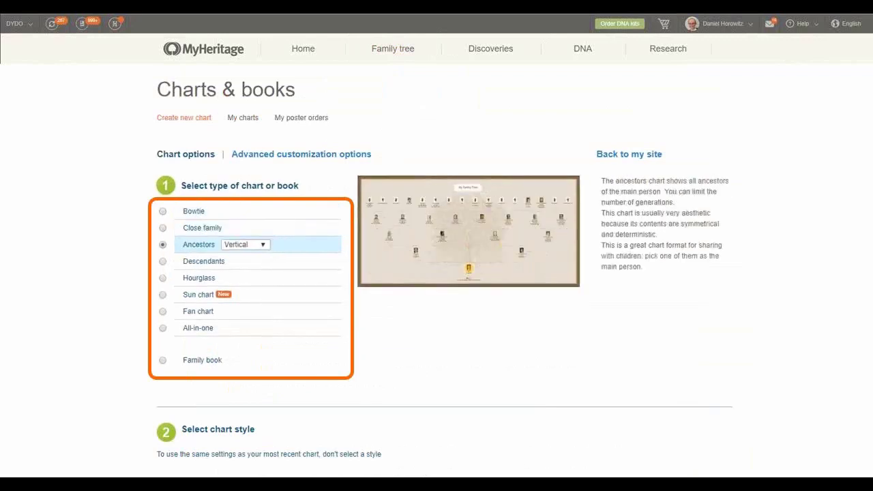
pyautogui.click(204, 261)
pyautogui.click(198, 277)
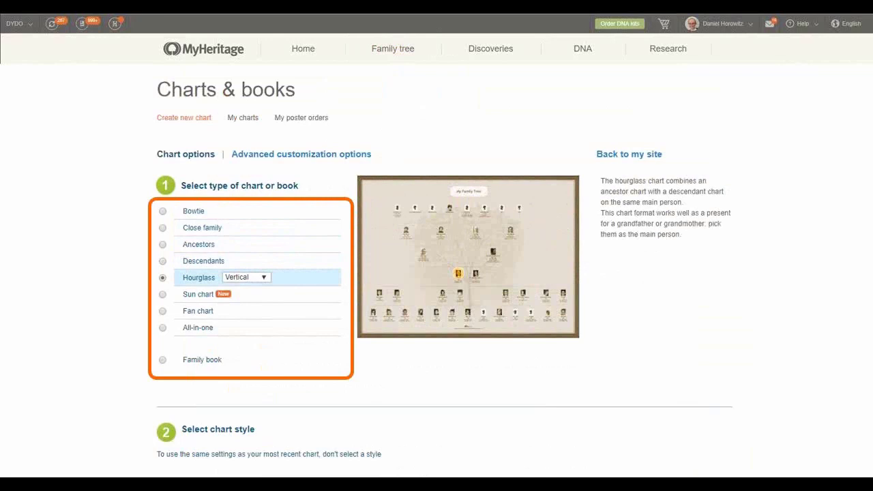
pyautogui.click(163, 294)
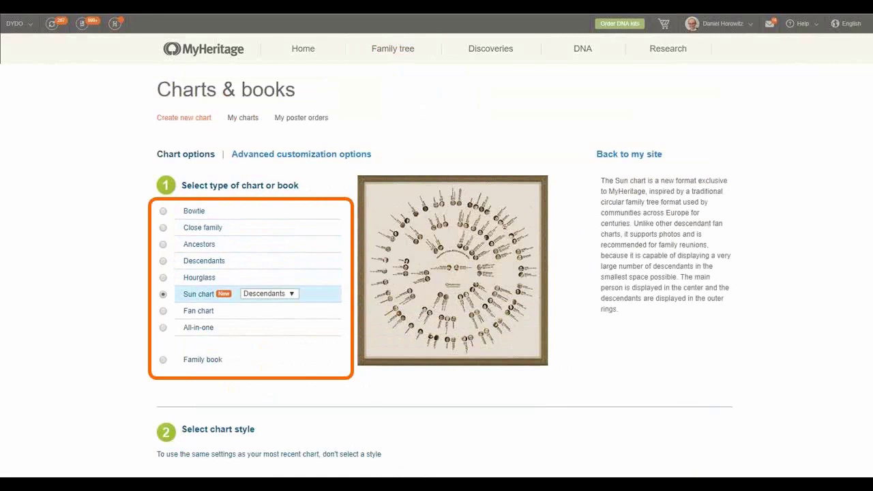
pyautogui.click(162, 311)
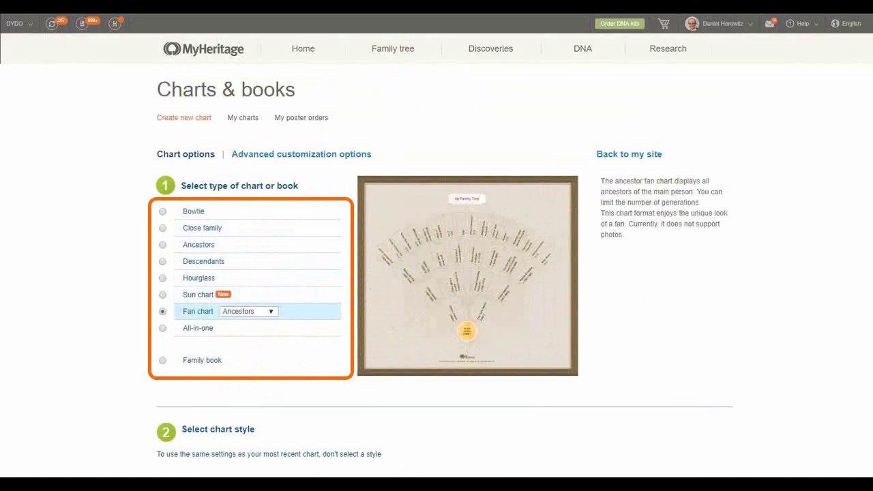
pyautogui.click(162, 328)
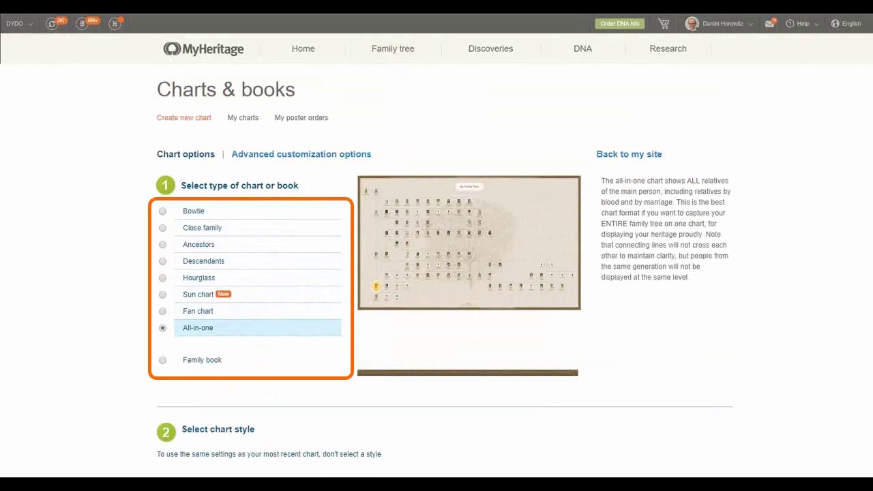
pyautogui.click(202, 360)
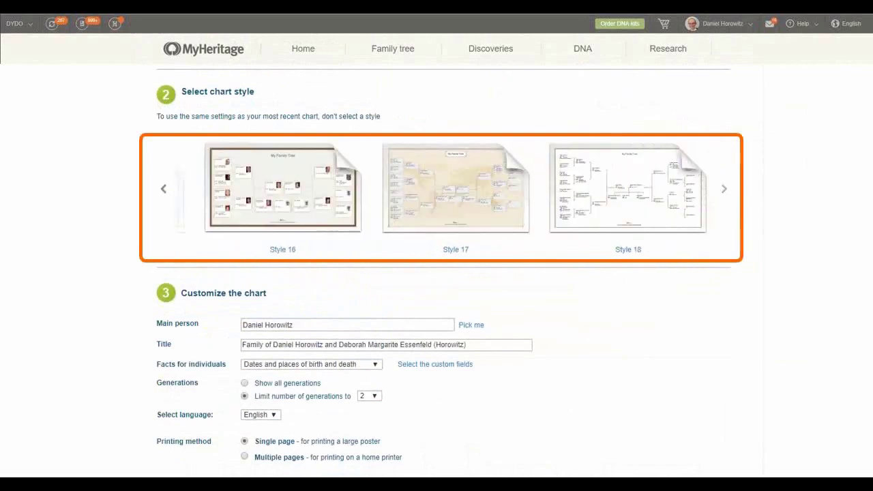
# Step: Try to replace the chart's main person by entering a relative's surname
pyautogui.tripleClick(347, 325)
pyautogui.write('Singer')
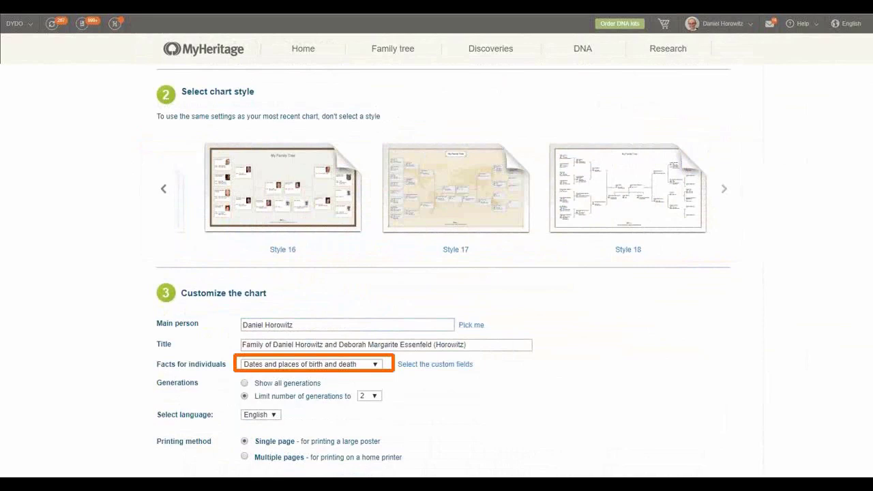
# Step: Set the chart's facts for individuals to dates and places of birth and death, and choose multiple pages as the printing method
pyautogui.click(311, 364)
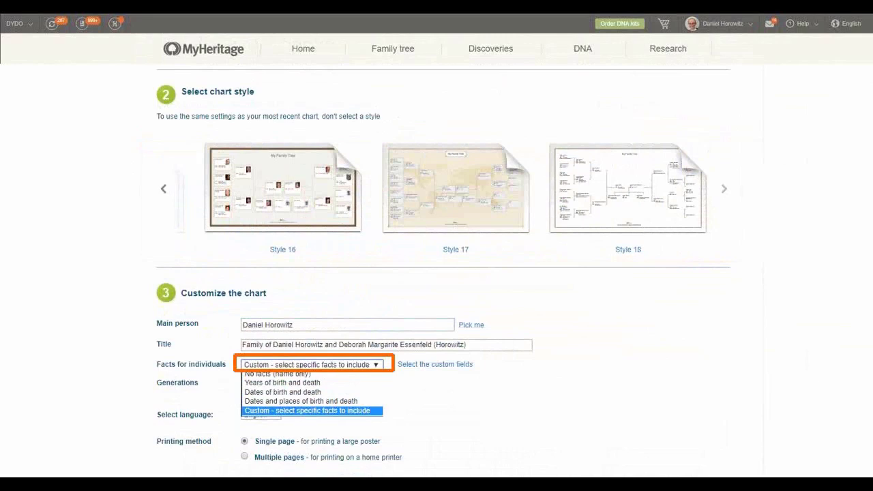
pyautogui.click(300, 400)
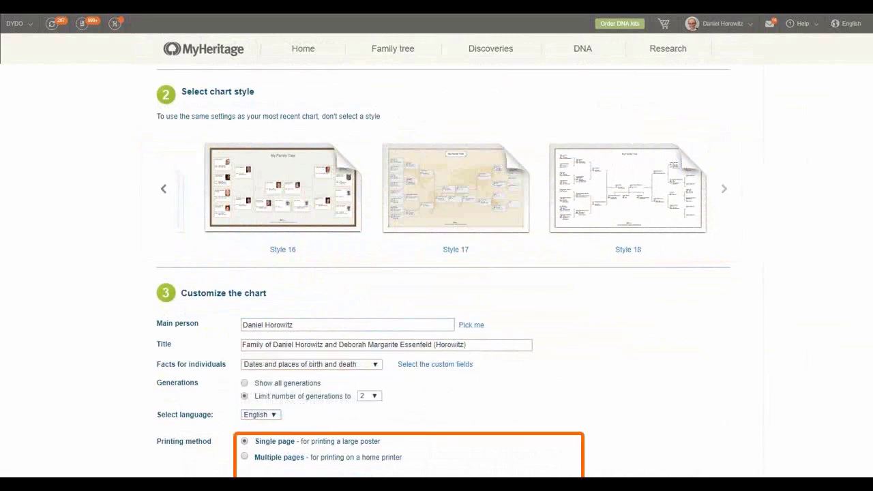
pyautogui.click(244, 457)
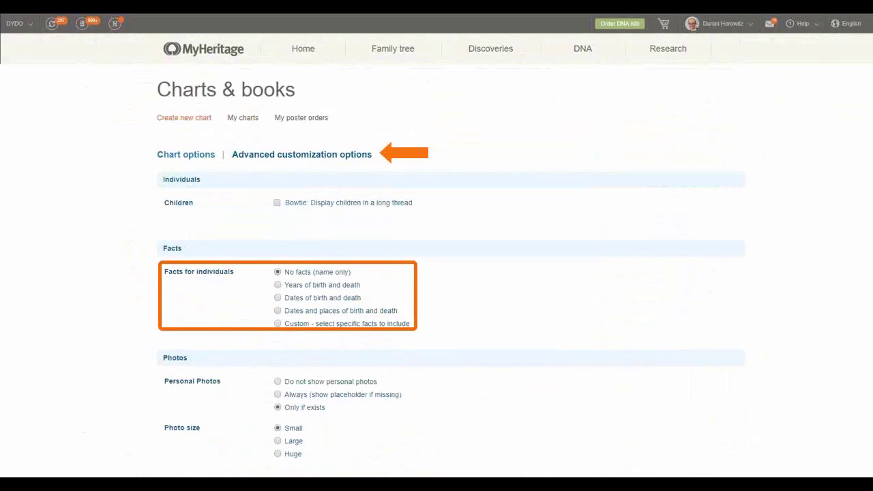
# Step: In the advanced customization options, set the facts for individuals to a custom selection of specific facts
pyautogui.click(278, 323)
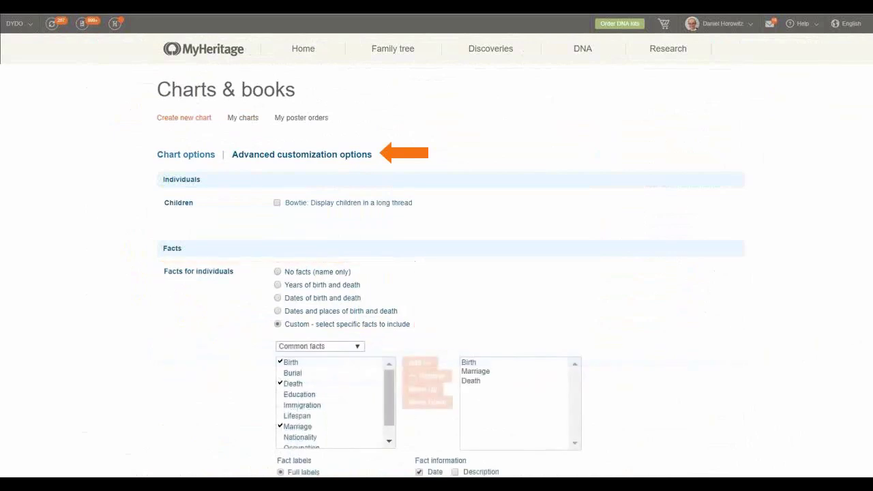
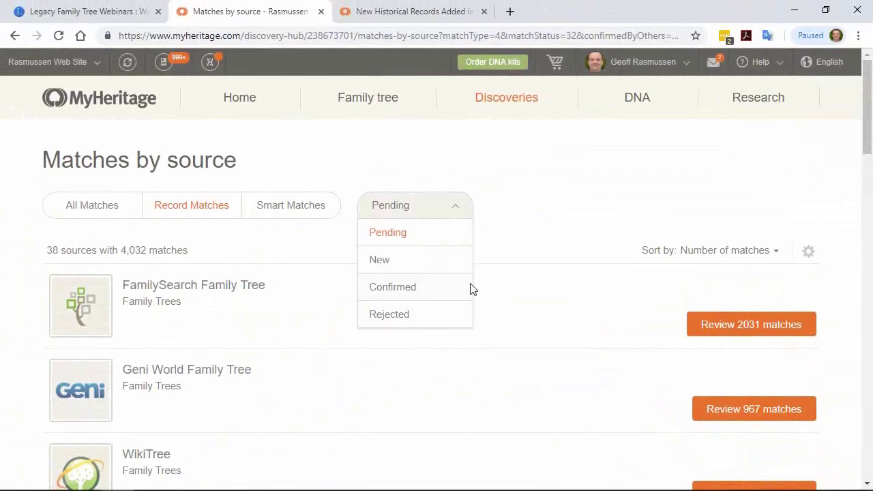
# Step: Check the sort options for record matches by source, browse the list and open the Minnesota, Marriages, 1976 - 2003 match
pyautogui.moveTo(725, 254)
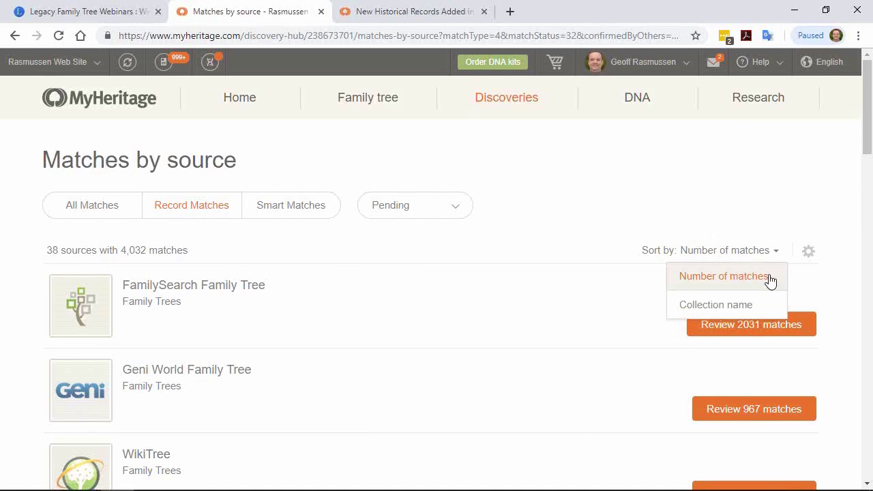
pyautogui.click(836, 277)
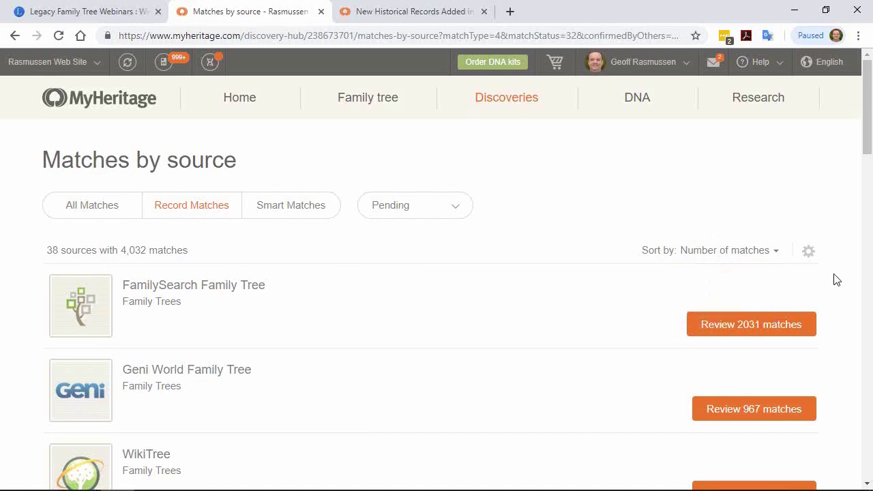
pyautogui.scroll(-15, 837, 280)
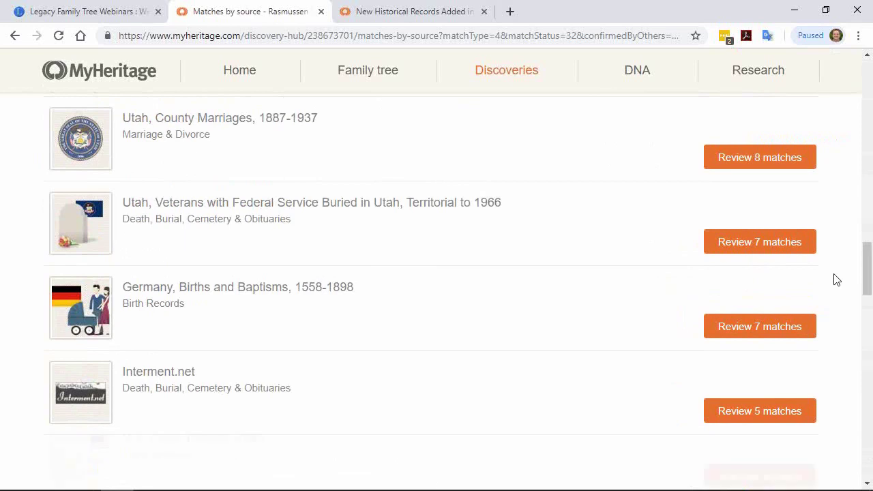
pyautogui.scroll(-10, 836, 279)
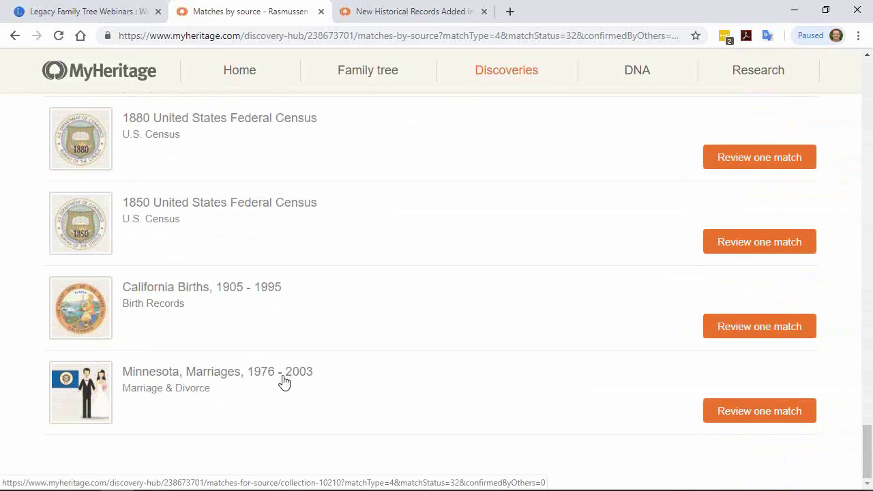
pyautogui.click(724, 411)
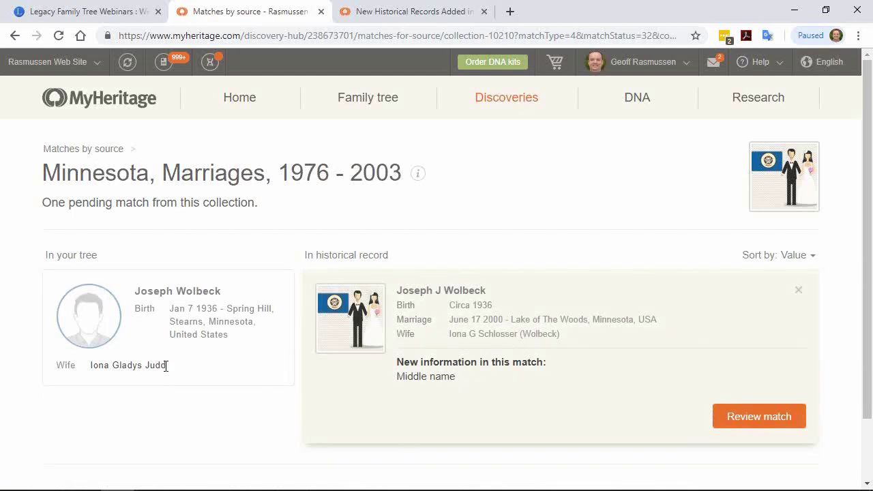
# Step: Compare the wife's surname in the family tree with her surname in the historical marriage record
pyautogui.moveTo(166, 365); pyautogui.dragTo(146, 374)
pyautogui.click(517, 334)
pyautogui.moveTo(517, 334); pyautogui.dragTo(487, 349)
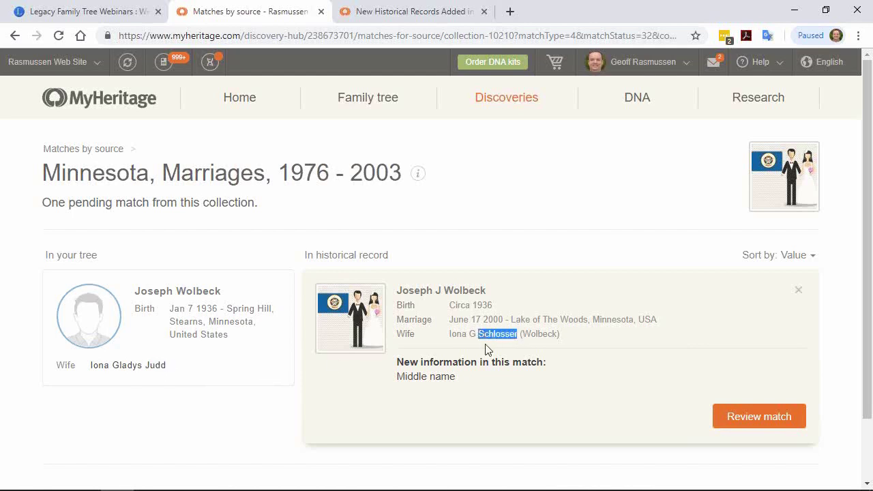
pyautogui.click(556, 349)
# Step: Open the marriage match for review and examine the record details and the Record Detective related records
pyautogui.click(735, 419)
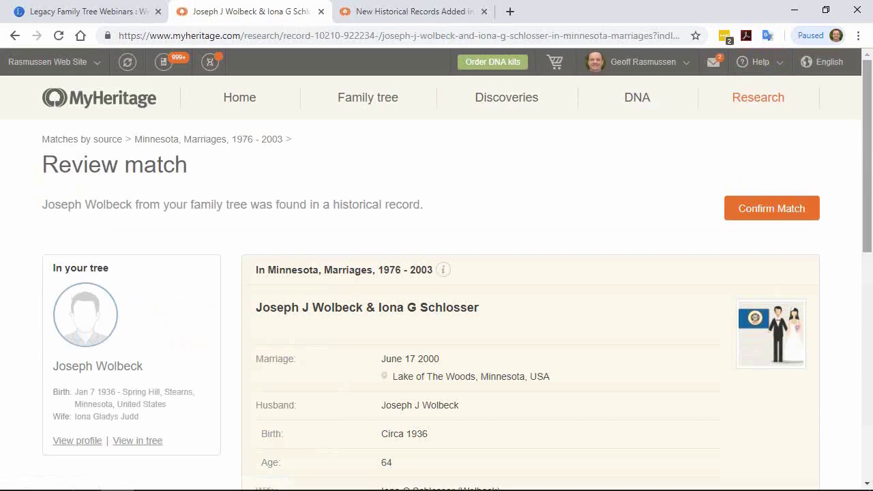
pyautogui.moveTo(868, 133); pyautogui.dragTo(870, 343)
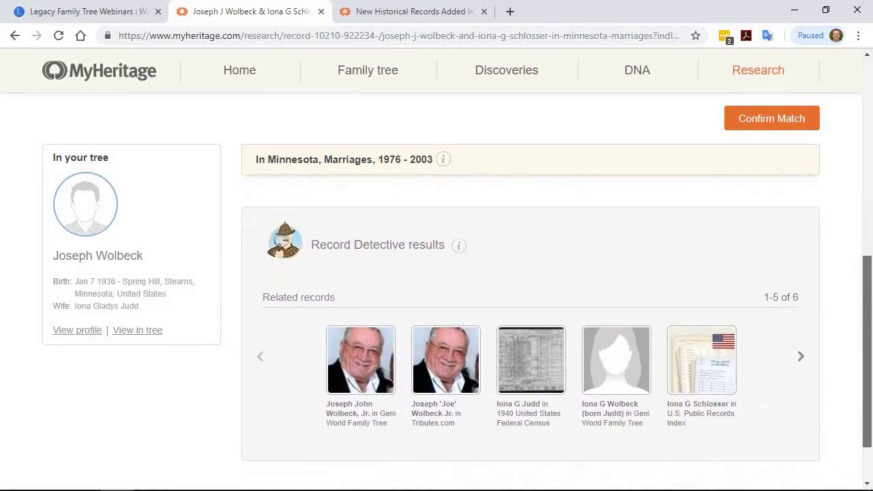
pyautogui.scroll(1, 869, 159)
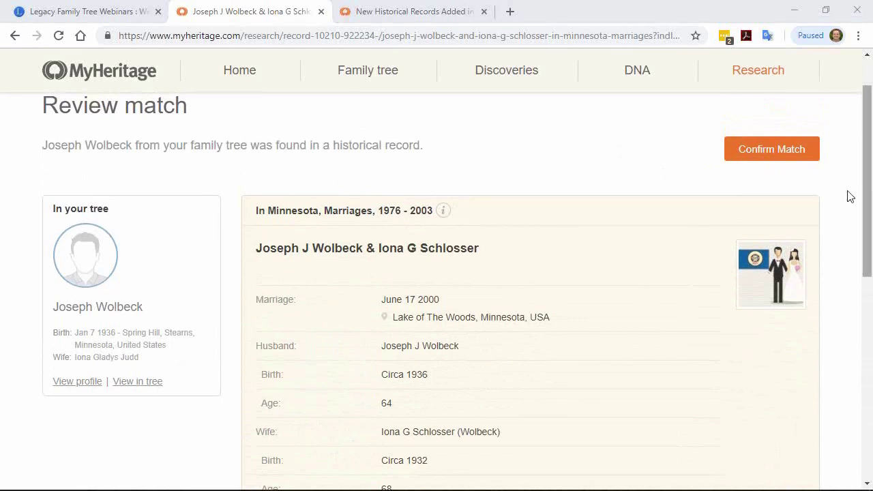
# Step: Return to the matches by source list and open the pending matches for the 1900 United States Federal Census
pyautogui.click(15, 35)
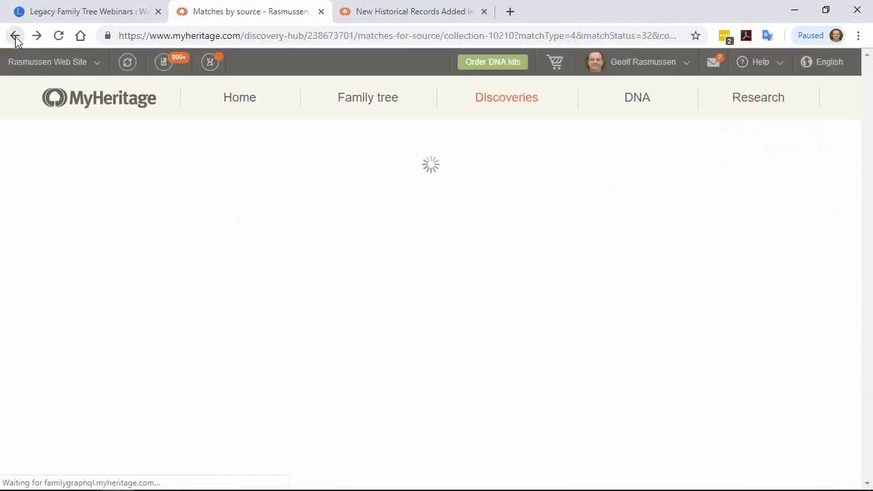
pyautogui.click(15, 35)
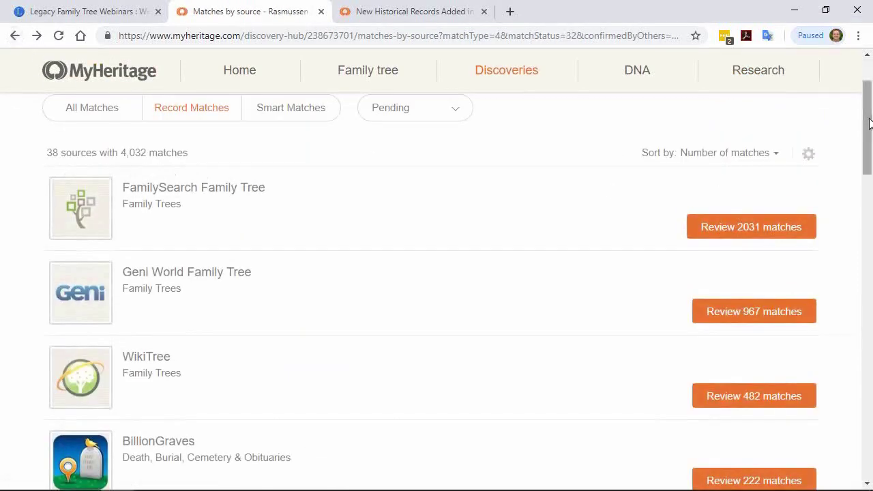
pyautogui.moveTo(865, 126); pyautogui.dragTo(865, 213)
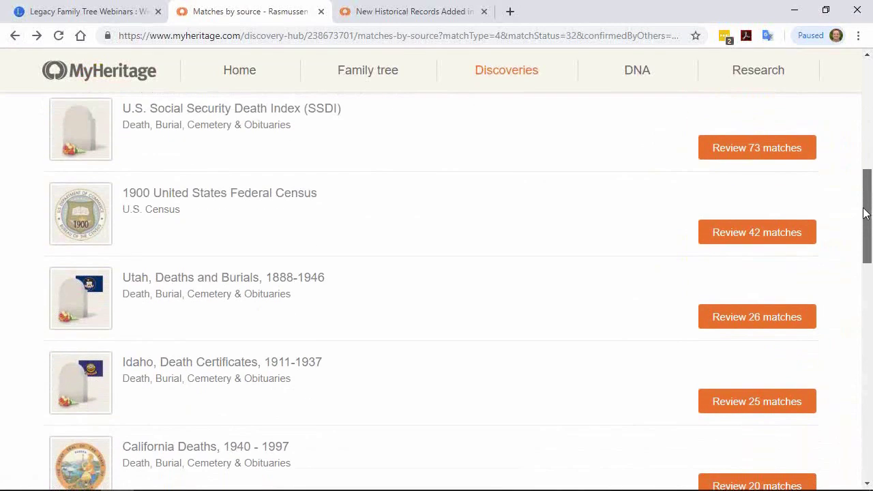
pyautogui.click(741, 239)
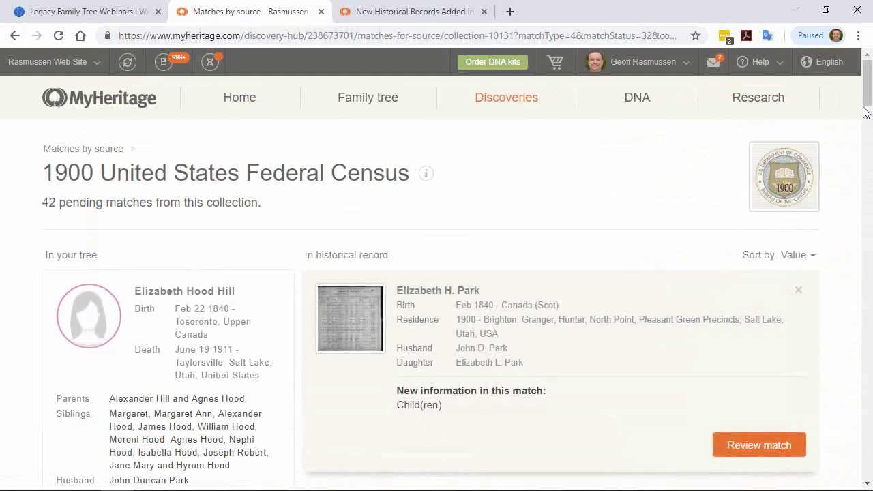
# Step: Browse through the pending 1900 census matches, comparing the people in the tree with the historical records
pyautogui.scroll(-1, 869, 93)
pyautogui.moveTo(869, 93); pyautogui.dragTo(868, 103)
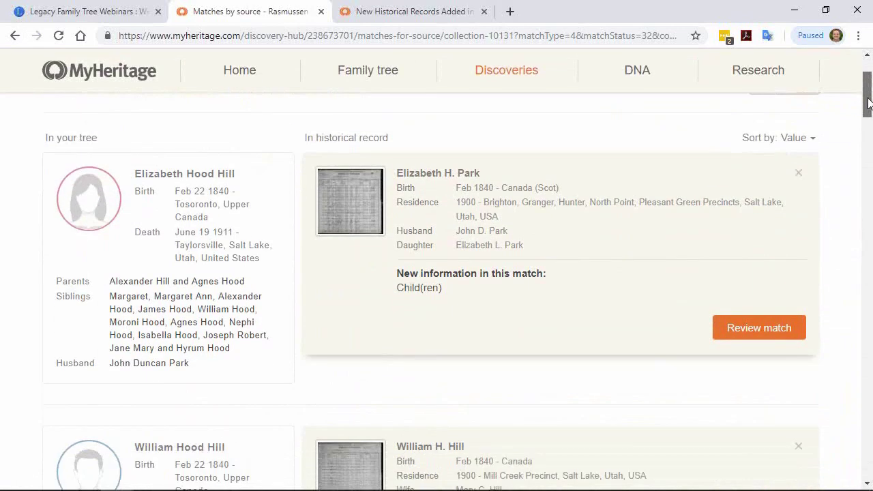
pyautogui.click(813, 139)
pyautogui.click(845, 145)
pyautogui.moveTo(868, 99); pyautogui.dragTo(845, 469)
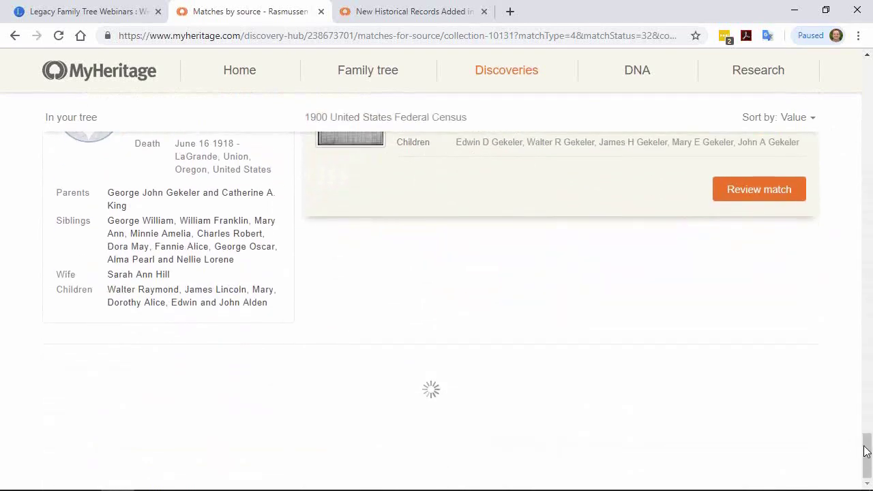
pyautogui.scroll(-5, 867, 379)
pyautogui.scroll(-3, 869, 379)
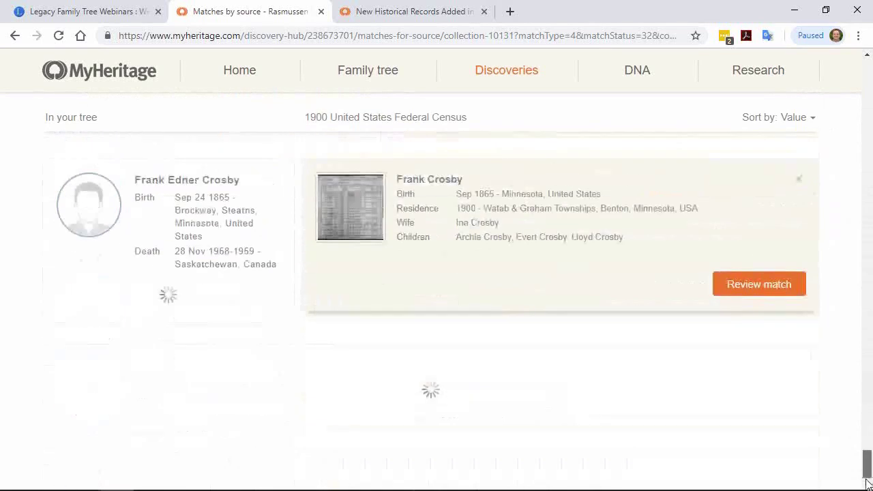
pyautogui.scroll(-10, 847, 434)
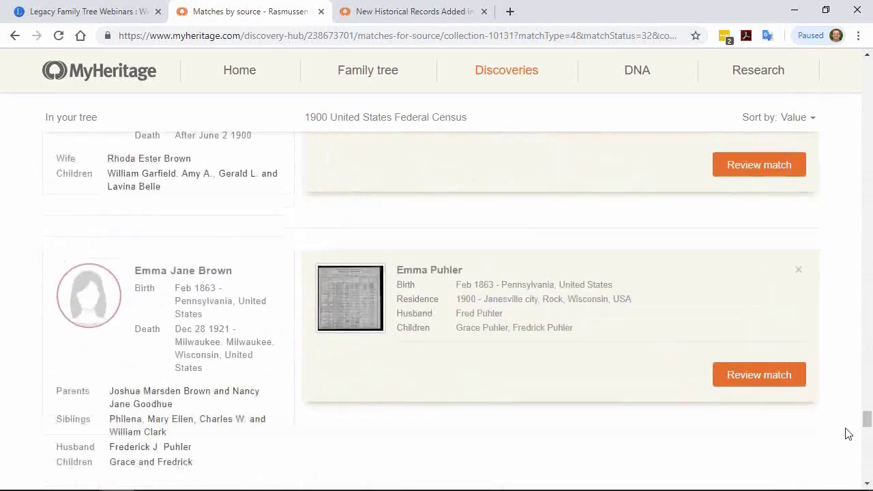
pyautogui.scroll(-3, 847, 433)
pyautogui.press('Home')
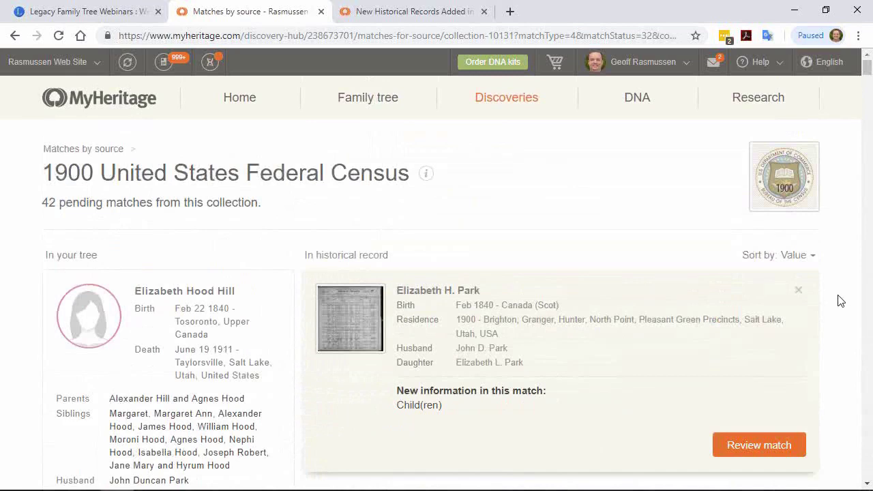
# Step: Sort the 1900 census matches by Relation and highlight the relationship shown for the first person
pyautogui.click(799, 259)
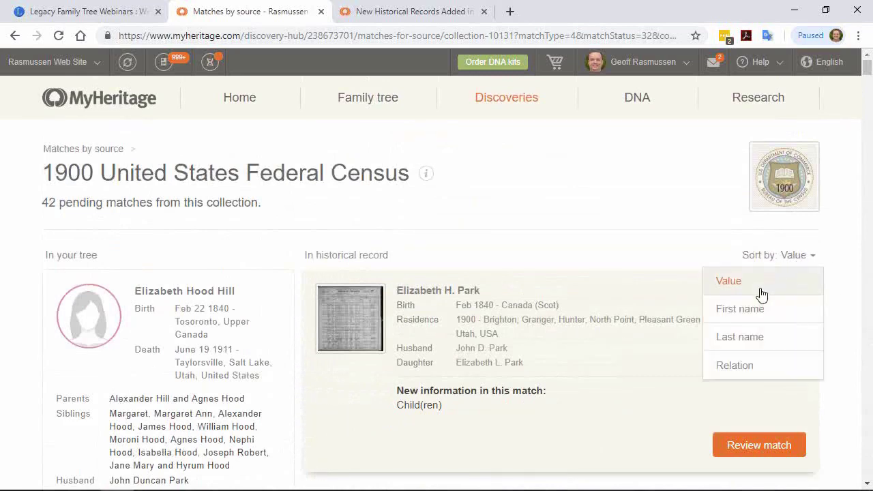
pyautogui.click(734, 366)
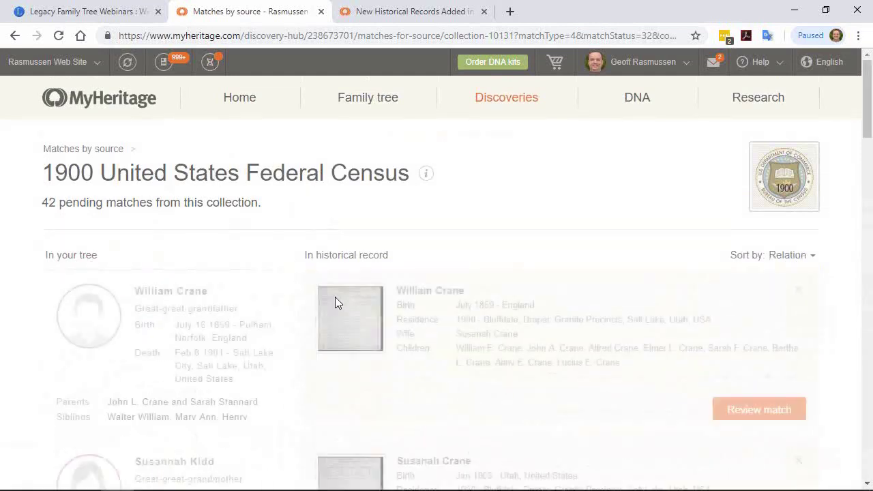
pyautogui.moveTo(242, 311); pyautogui.dragTo(135, 312)
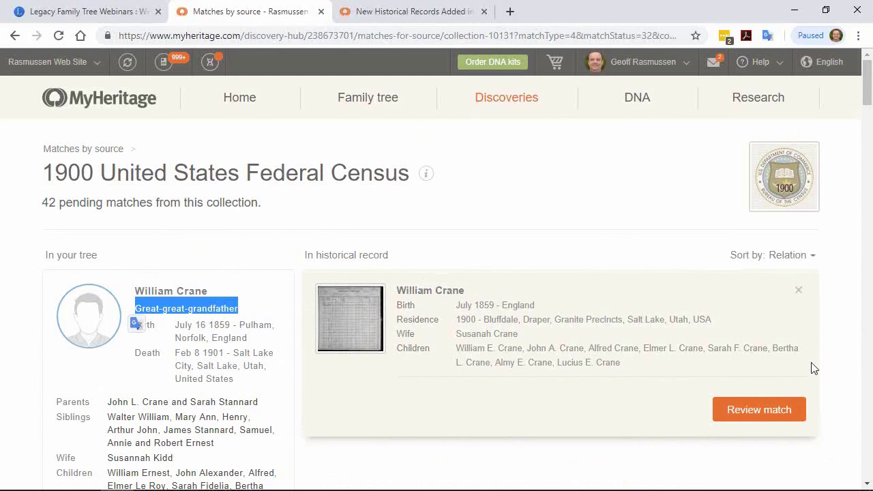
pyautogui.click(847, 332)
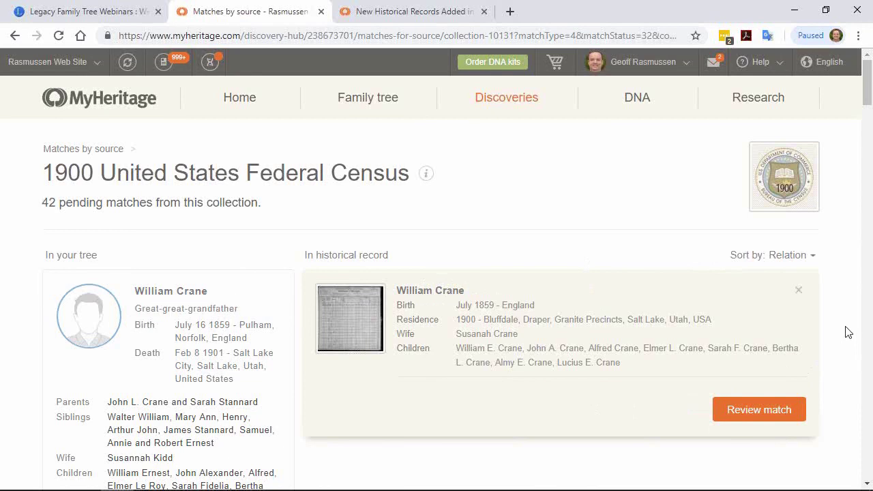
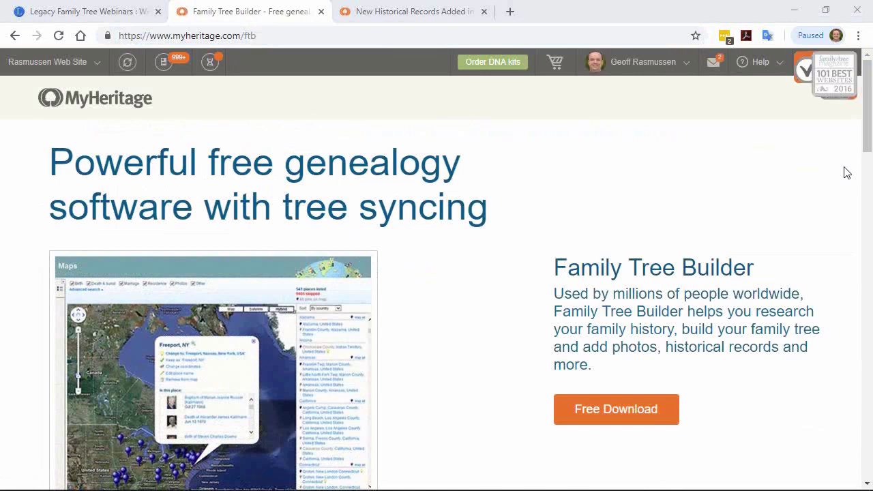
# Step: Switch to the Legacy Family Tree Webinars site, search for the presenter by first name and open the presenter's page
pyautogui.click(114, 15)
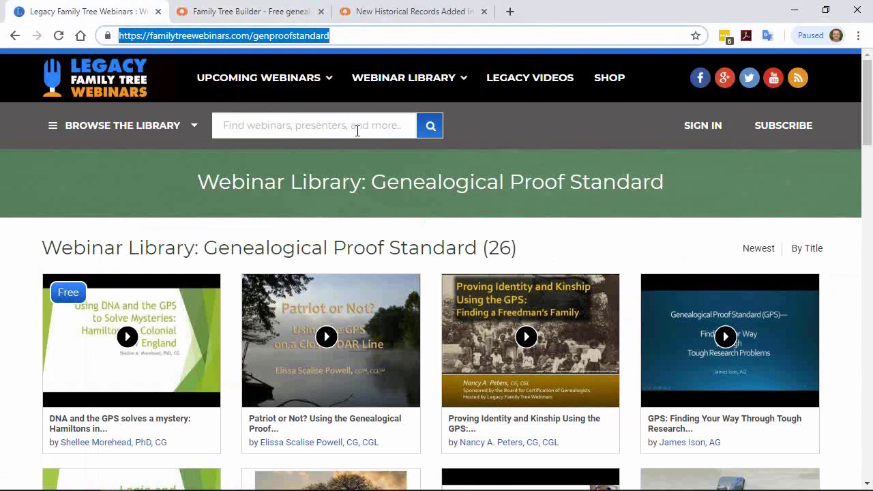
pyautogui.click(355, 131)
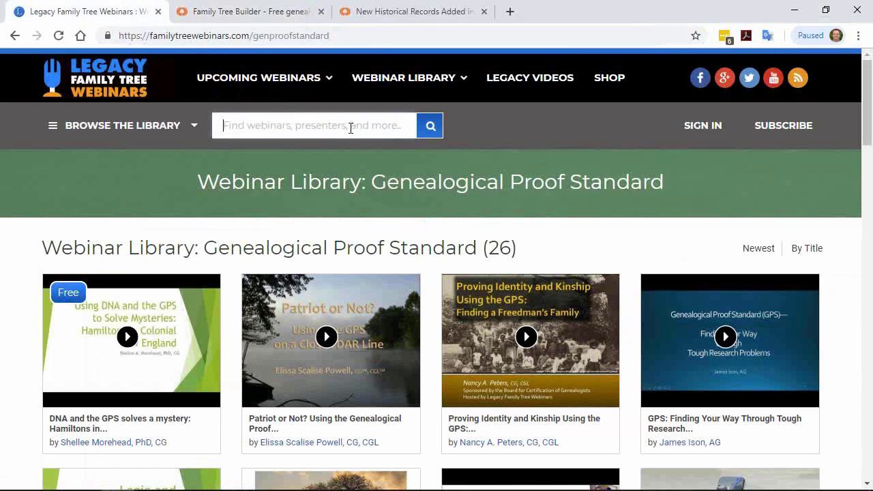
pyautogui.write('geoff')
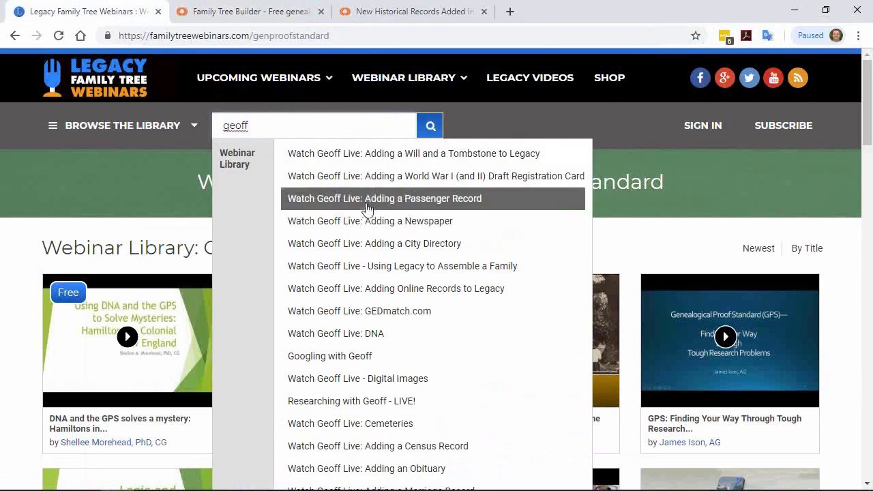
pyautogui.scroll(-5, 384, 247)
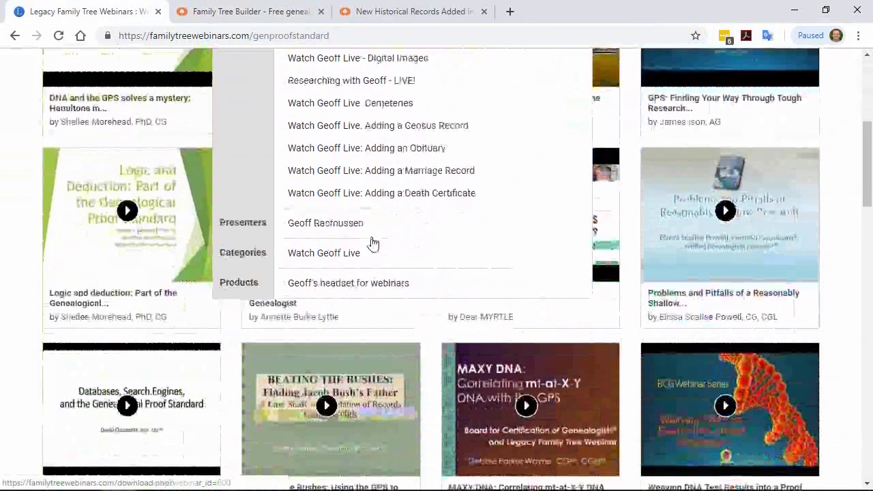
pyautogui.click(333, 224)
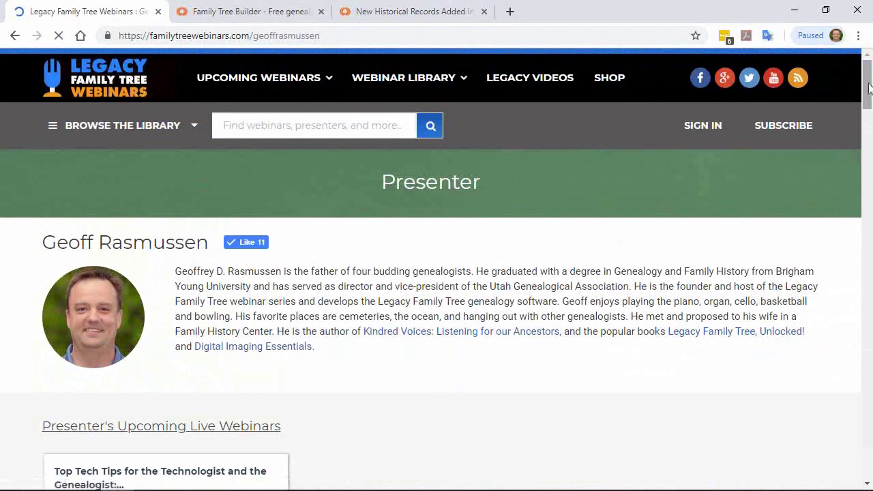
# Step: Open the free webinar Using MyHeritage's Unique Technologies & Learning Online with FamilyTreeWebinars.com from the presenter's webinar library
pyautogui.moveTo(870, 91); pyautogui.dragTo(868, 139)
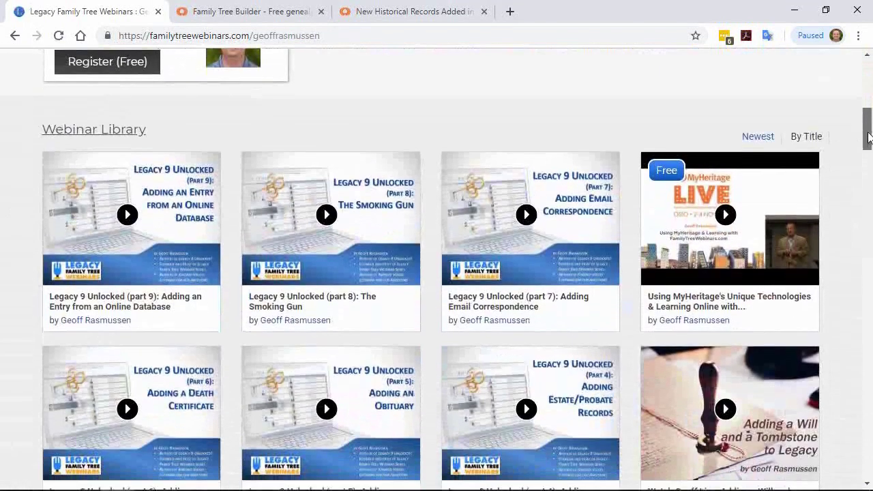
pyautogui.click(770, 251)
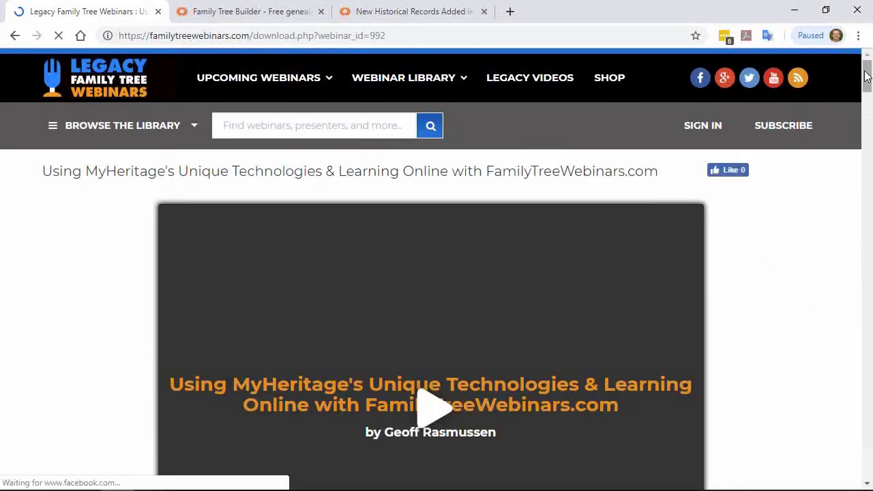
# Step: Review the webinar's chapter list and description, and highlight the page's web address
pyautogui.moveTo(865, 76); pyautogui.dragTo(868, 104)
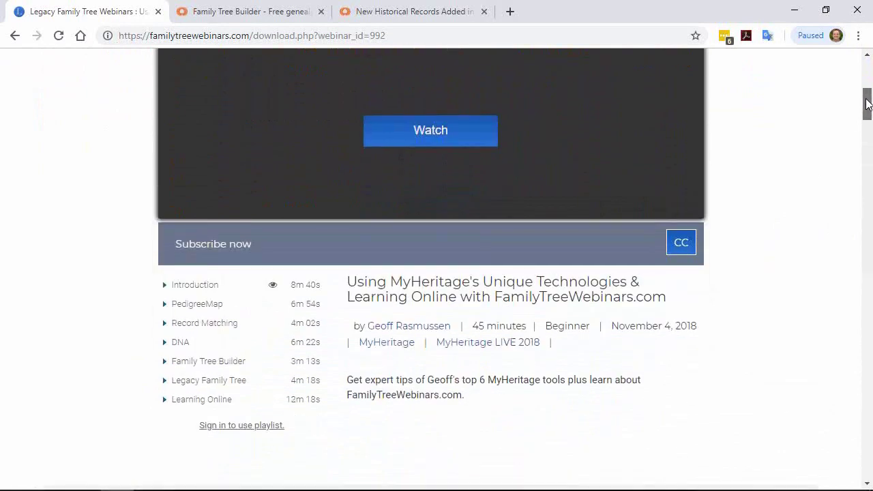
pyautogui.click(469, 34)
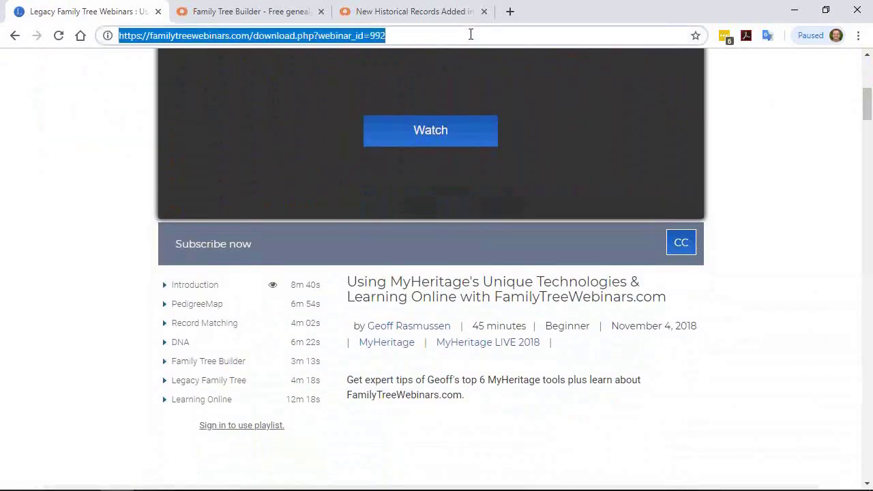
pyautogui.click(776, 407)
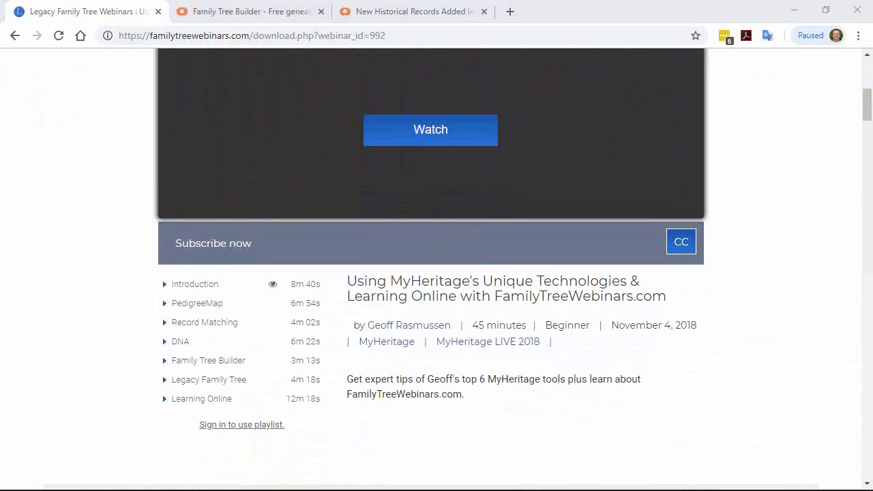
pyautogui.click(266, 8)
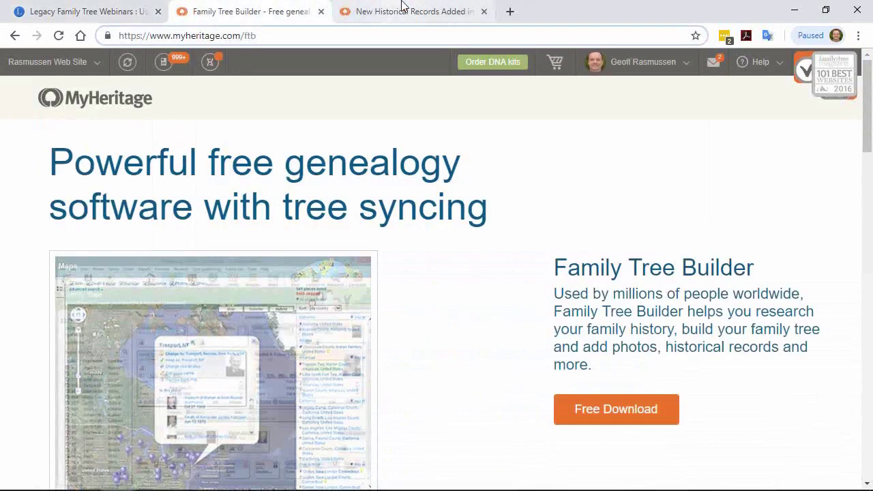
pyautogui.click(402, 8)
pyautogui.click(280, 7)
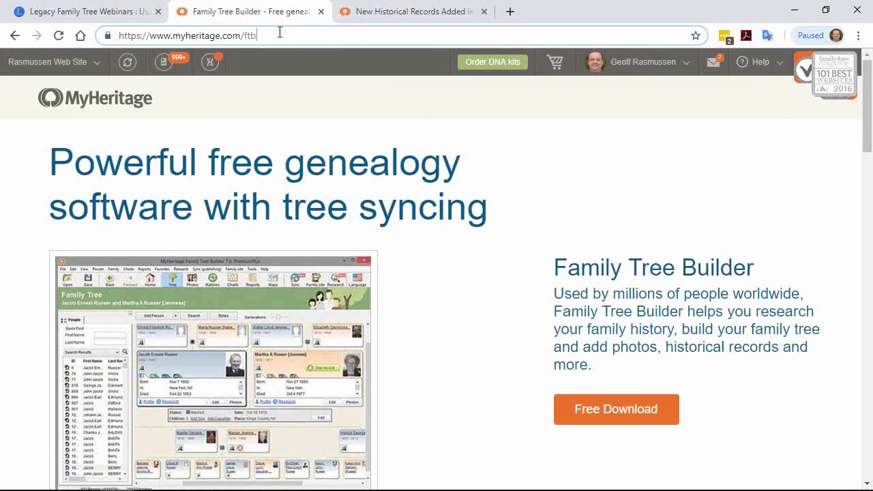
pyautogui.press('BackSpace')
pyautogui.press('BackSpace')
pyautogui.press('BackSpace')
pyautogui.press('BackSpace')
pyautogui.press('Return')
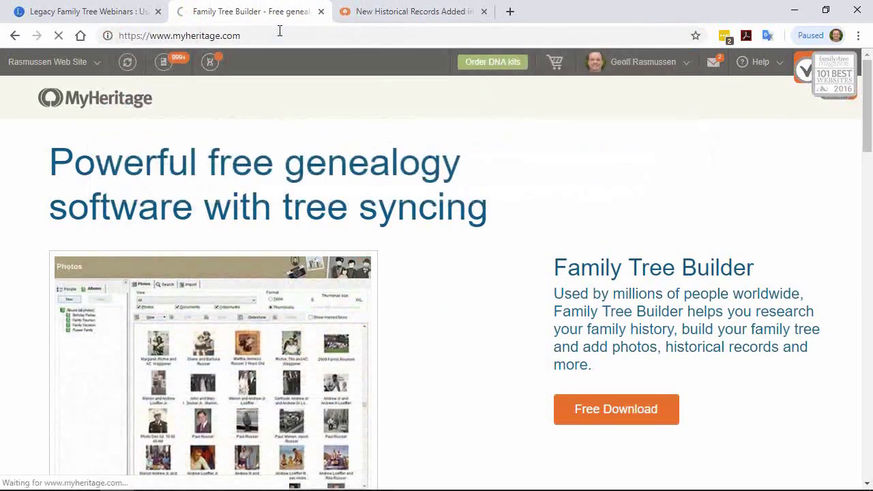
# Step: Open the family tree's print charts and books page
pyautogui.moveTo(393, 106)
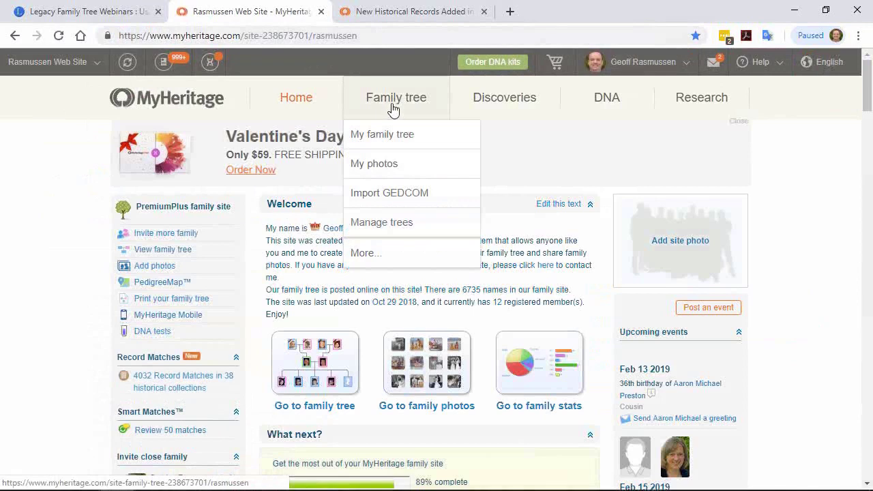
pyautogui.click(374, 255)
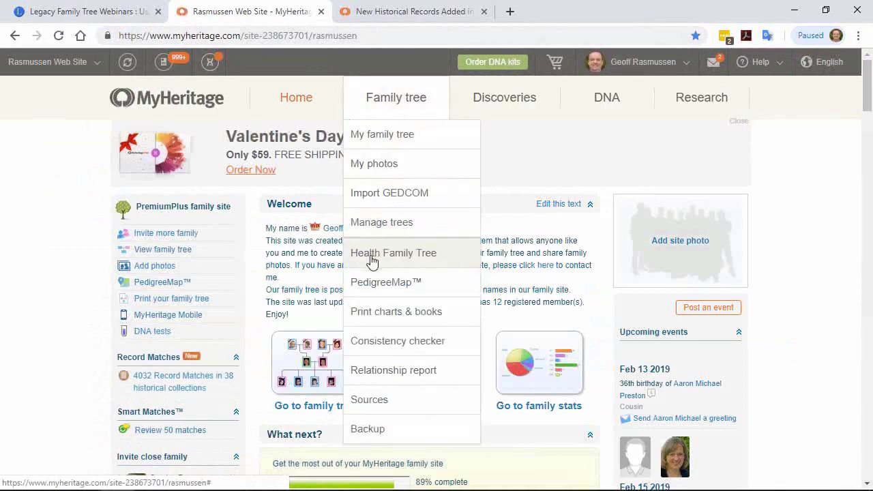
pyautogui.click(393, 318)
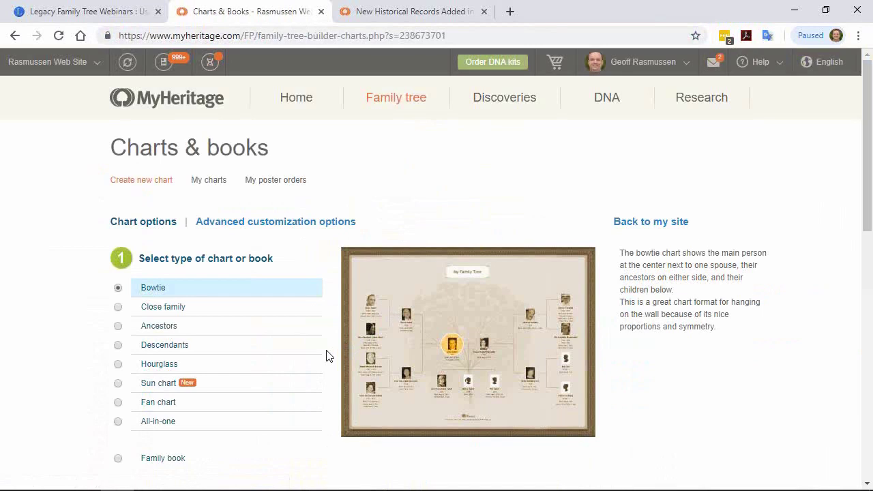
# Step: Select the Sun chart type and check which variants it offers
pyautogui.scroll(-1, 326, 355)
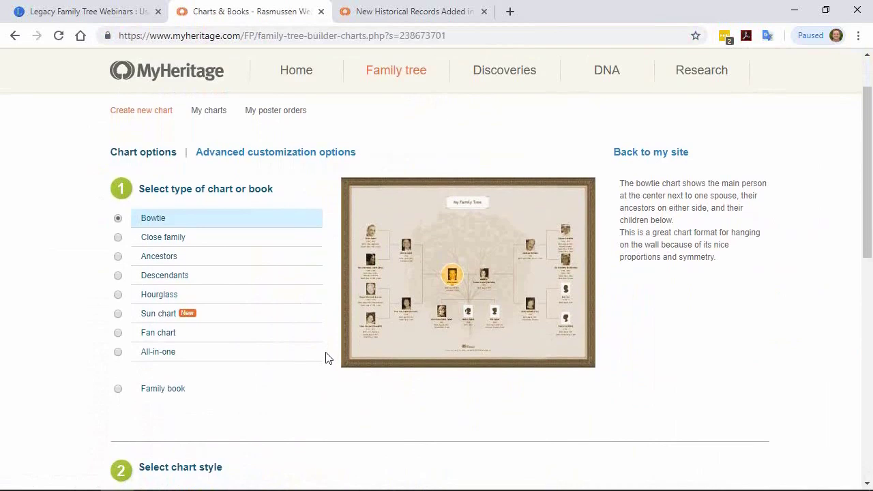
pyautogui.click(118, 315)
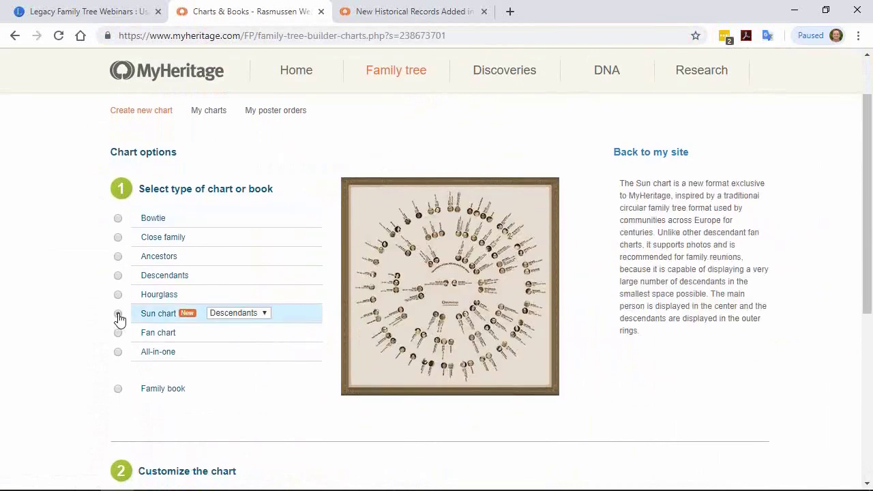
pyautogui.click(264, 313)
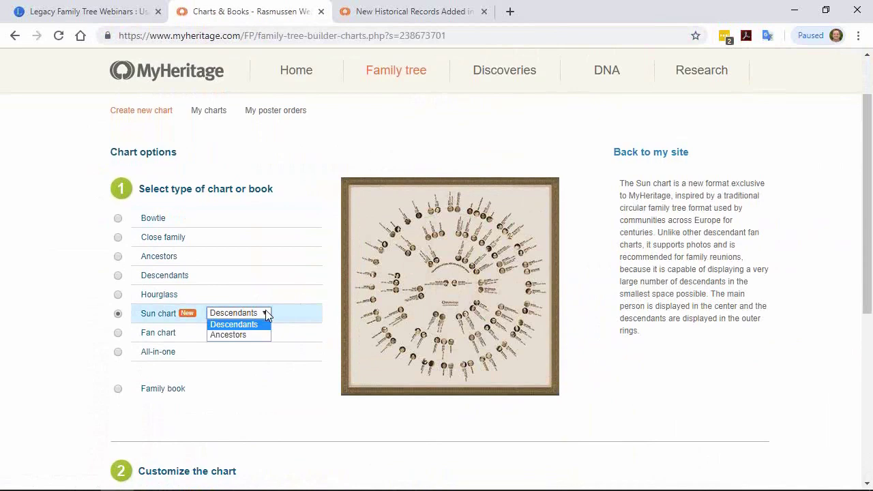
pyautogui.click(310, 315)
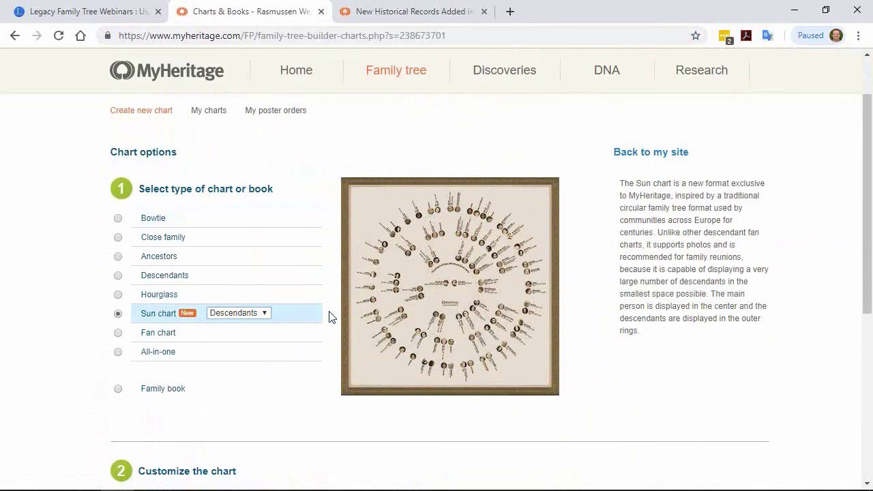
# Step: Select the All-in-one chart type and bring up its customization settings
pyautogui.click(119, 353)
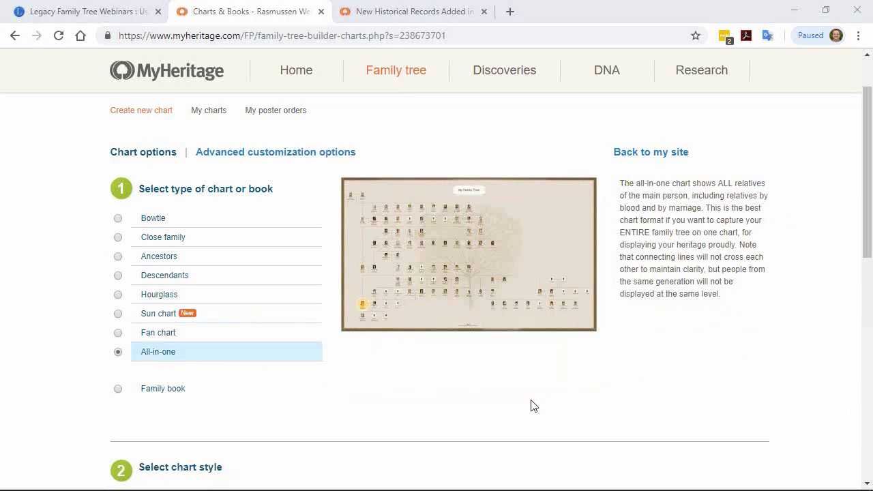
pyautogui.moveTo(379, 79)
pyautogui.moveTo(866, 142); pyautogui.dragTo(866, 336)
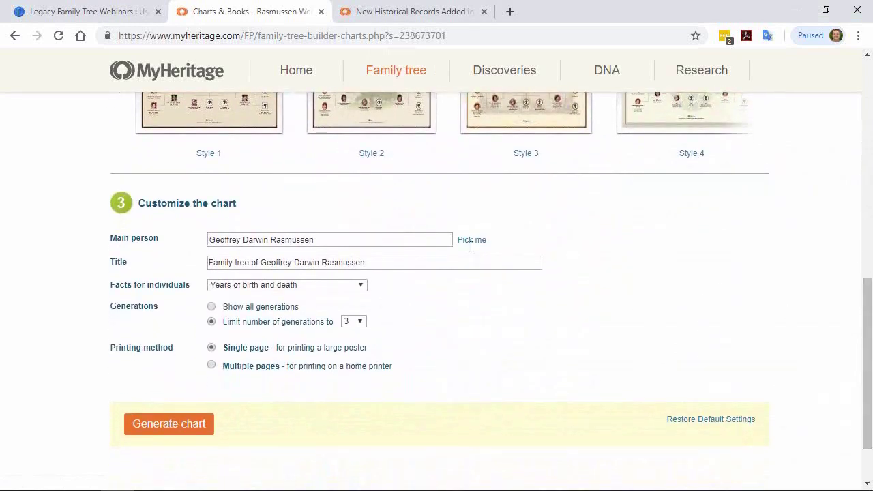
# Step: Replace the chart's main person entry with the family surname to look up matching relatives
pyautogui.click(343, 239)
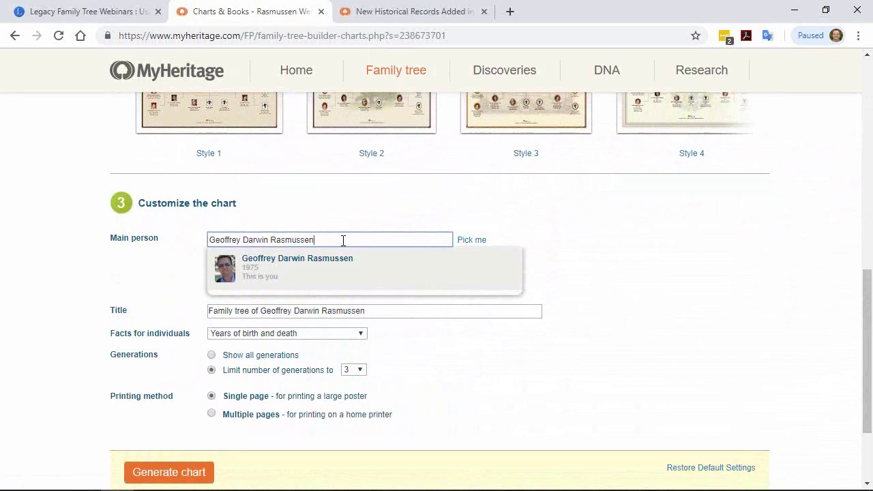
pyautogui.click(335, 259)
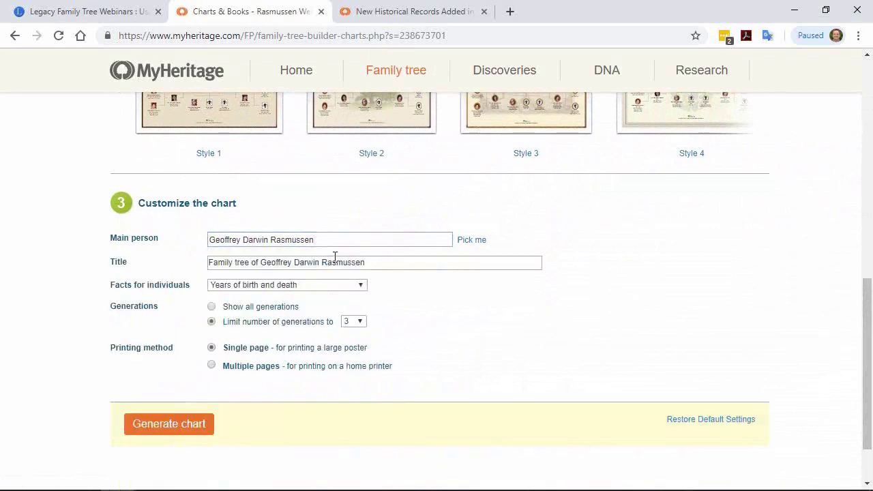
pyautogui.click(335, 239)
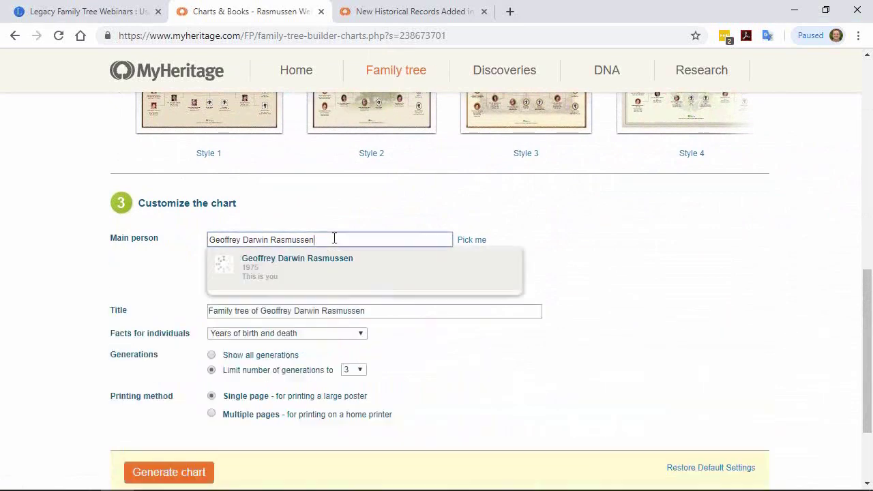
pyautogui.click(273, 279)
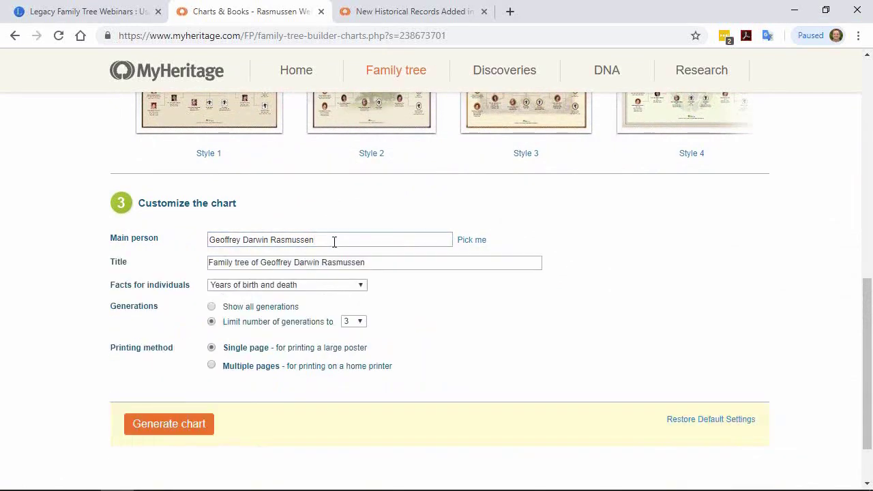
pyautogui.moveTo(335, 239); pyautogui.dragTo(191, 243)
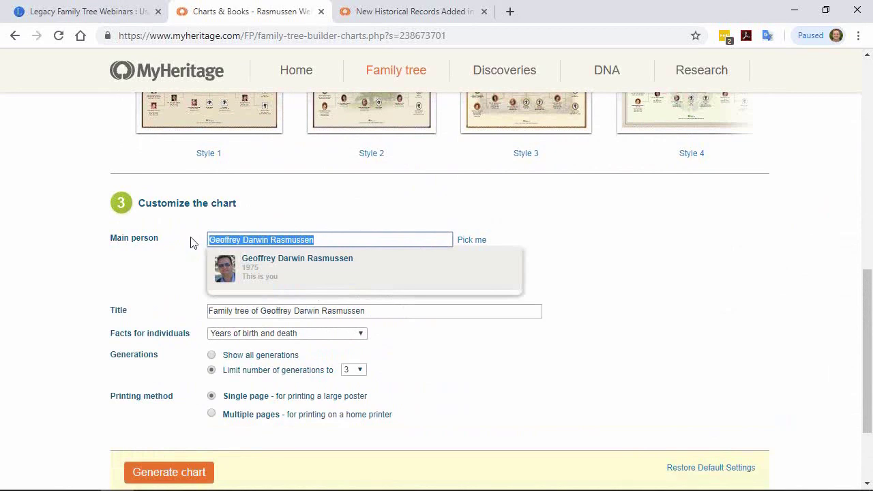
pyautogui.write('Rasmuss')
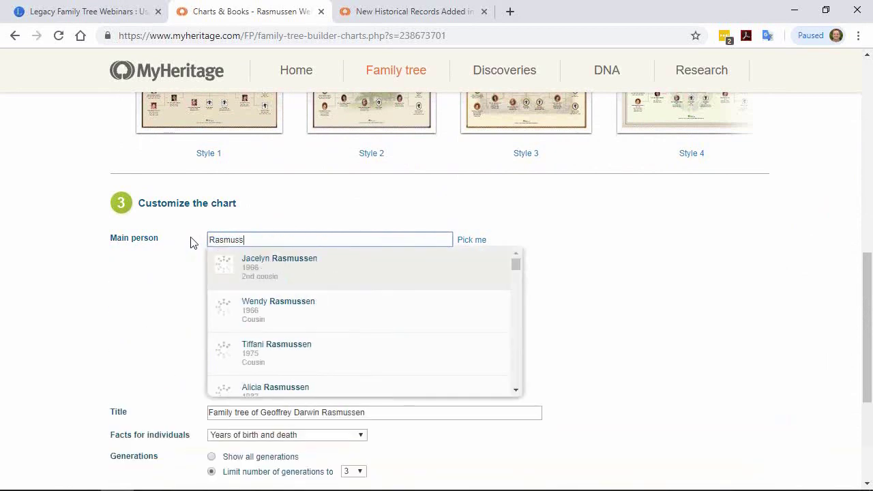
pyautogui.write('en')
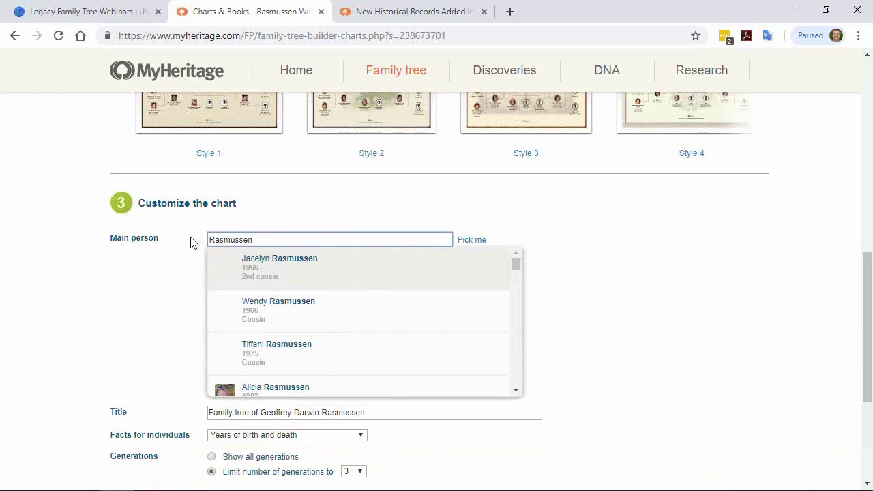
pyautogui.click(191, 242)
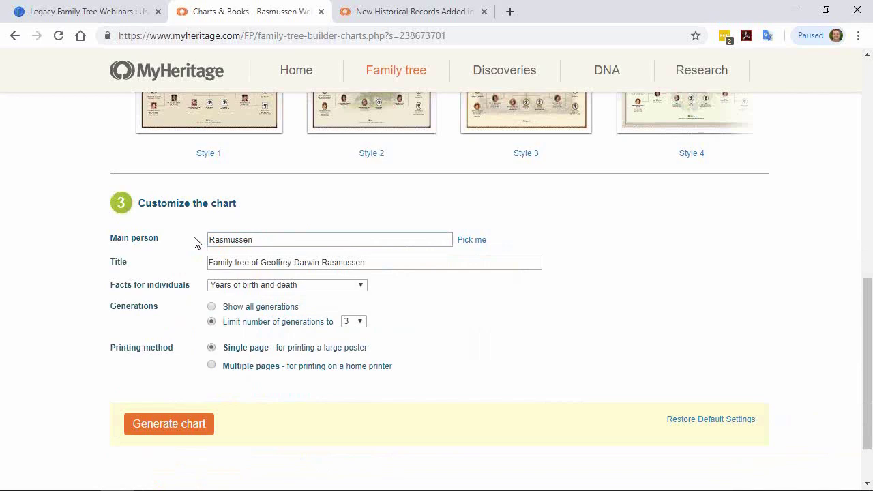
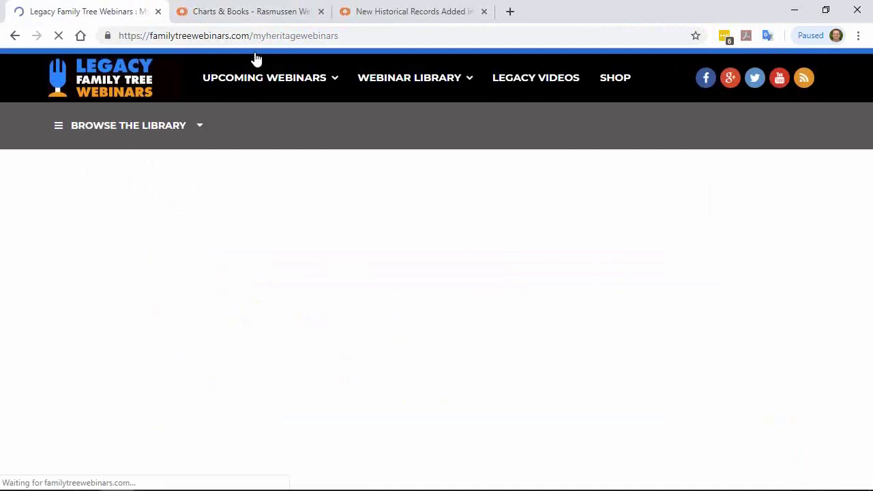
# Step: Go from the MyHeritage Webinars presenter page to the webinar site's home page and find the MyHeritage category
pyautogui.click(359, 37)
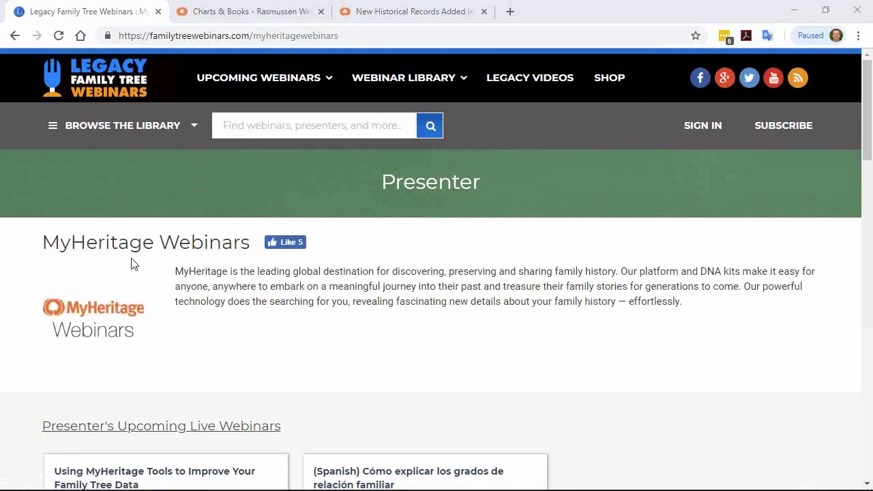
pyautogui.click(94, 78)
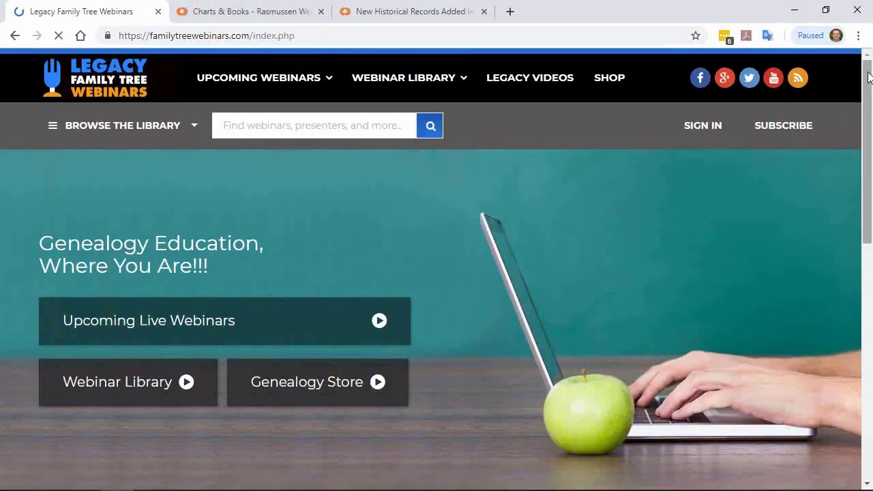
pyautogui.moveTo(867, 73); pyautogui.dragTo(867, 285)
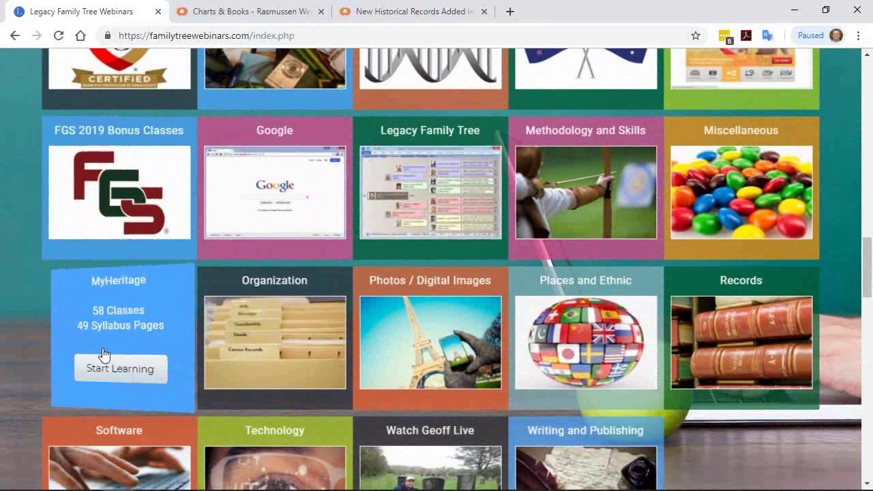
# Step: Switch back to the MyHeritage site, open the Help Center and look over its topics and popular questions
pyautogui.click(220, 13)
pyautogui.moveTo(867, 297); pyautogui.dragTo(869, 77)
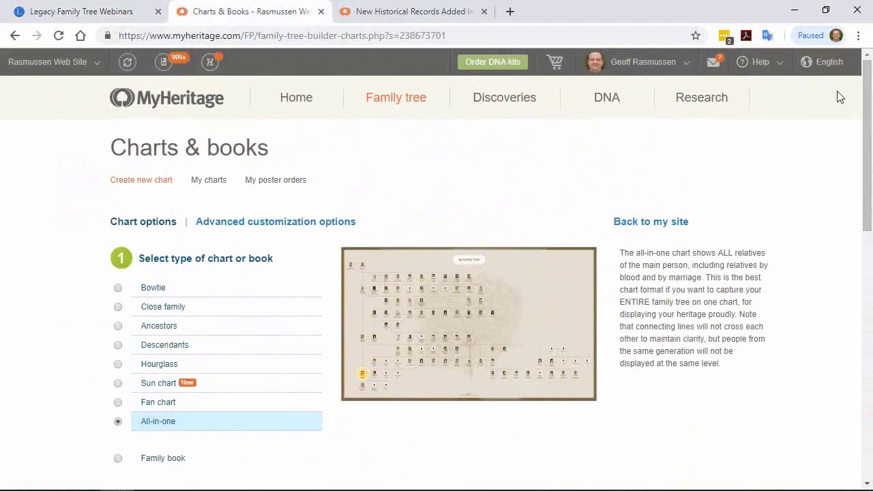
pyautogui.moveTo(781, 72)
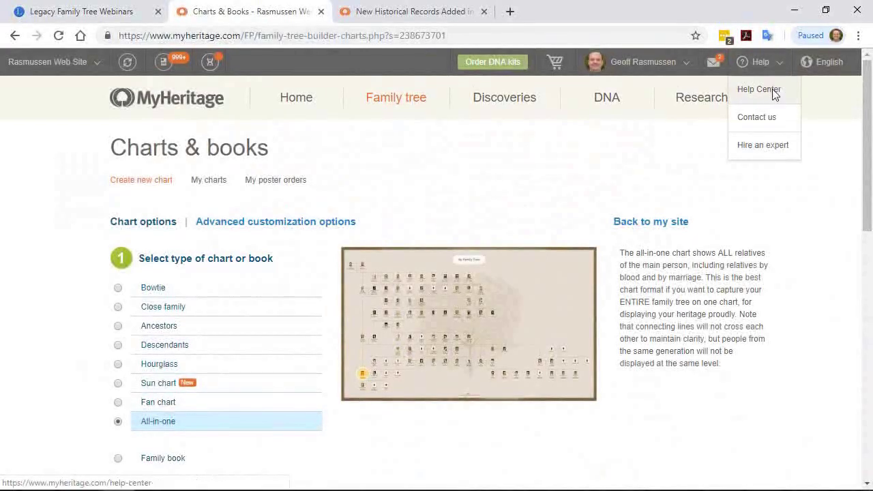
pyautogui.click(774, 92)
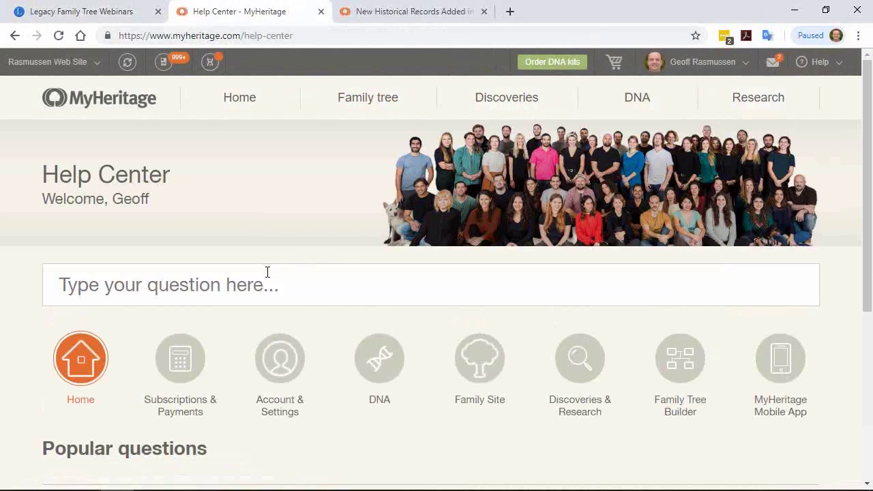
pyautogui.scroll(-2, 323, 347)
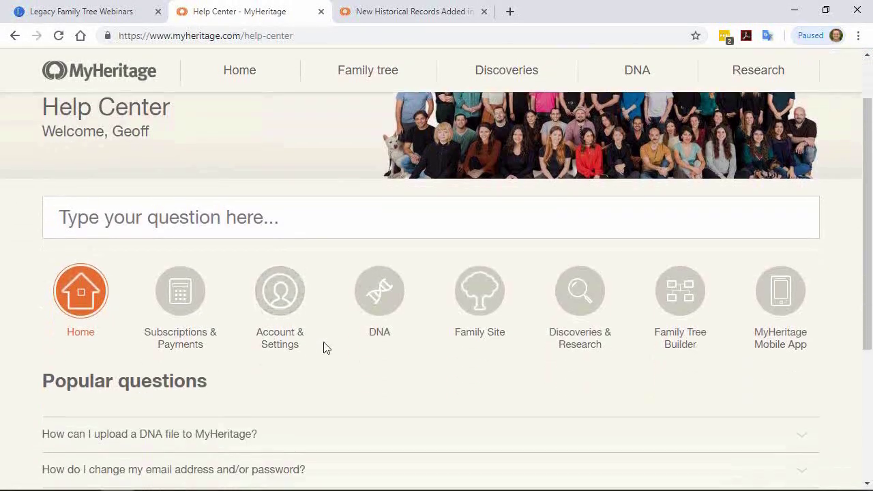
pyautogui.scroll(-2, 323, 346)
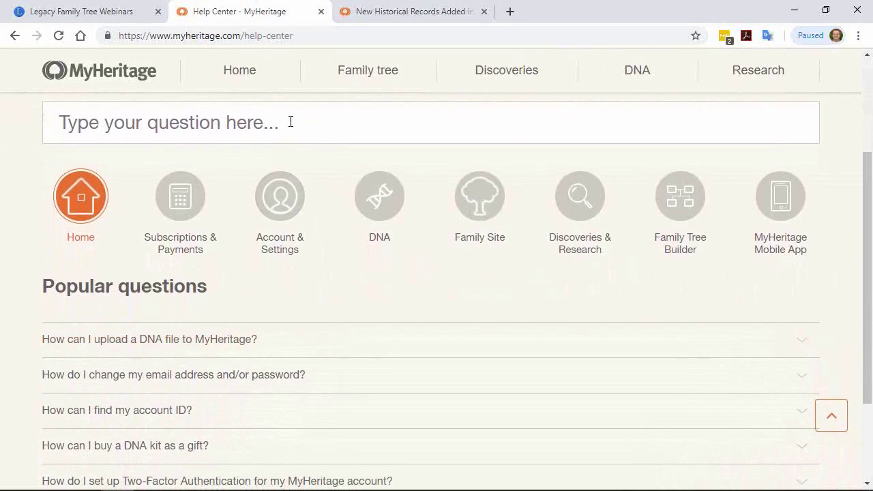
# Step: Search the Help Center for a question asking whether the presenter really knows what he is talking about, and clear it
pyautogui.click(290, 122)
pyautogui.write('Does Daniel ')
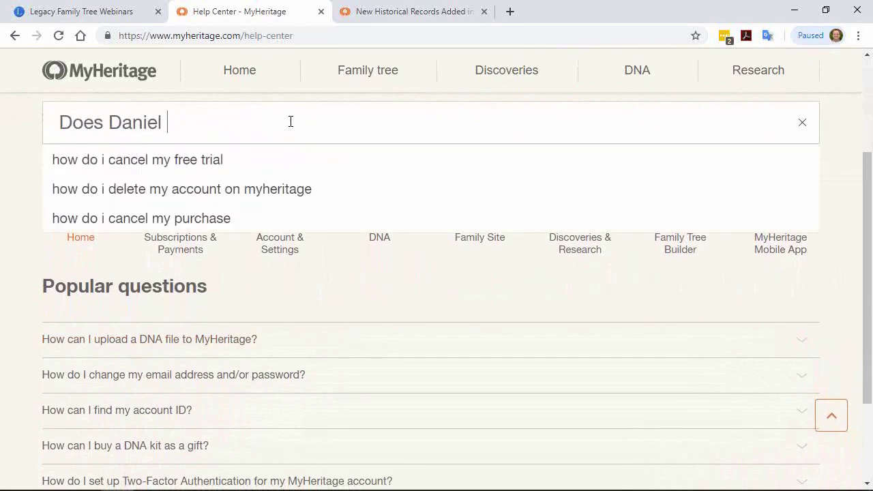
pyautogui.write('really know wha')
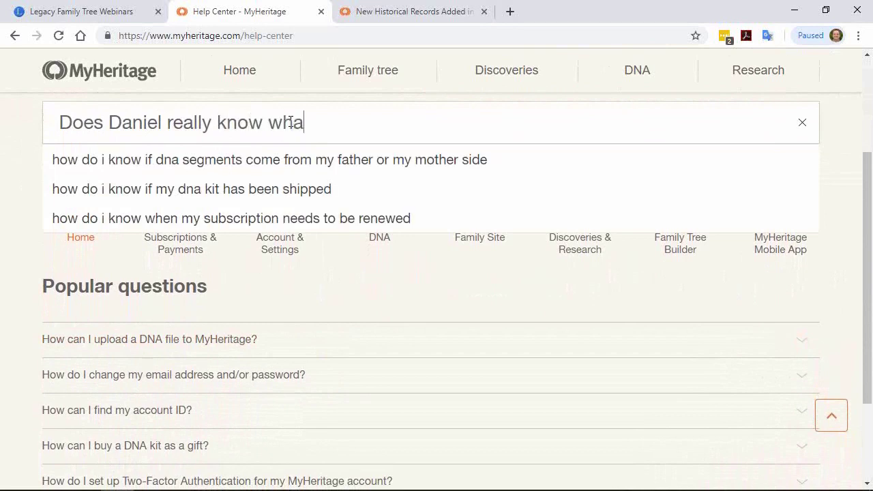
pyautogui.write('t he is talking')
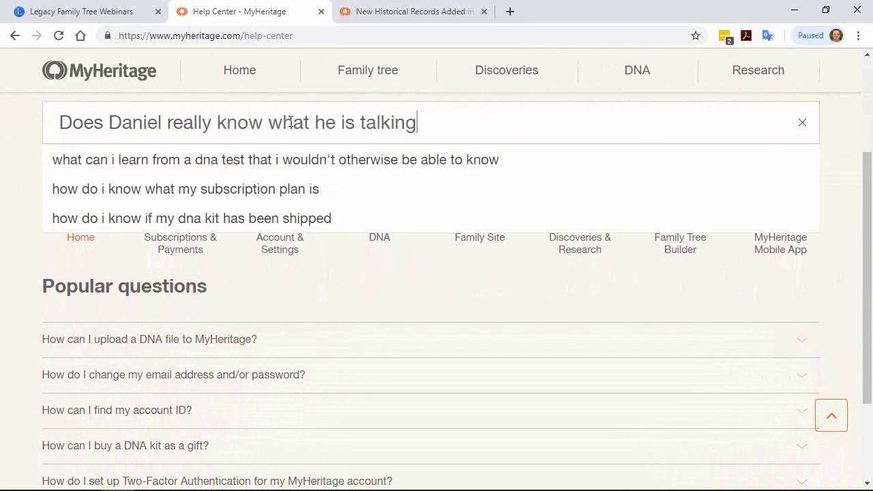
pyautogui.write(' about?')
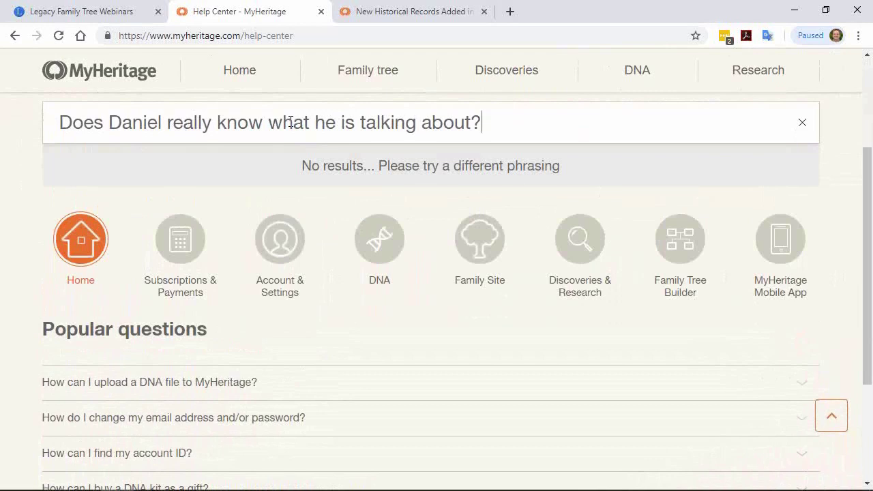
pyautogui.tripleClick(289, 122)
pyautogui.press('BackSpace')
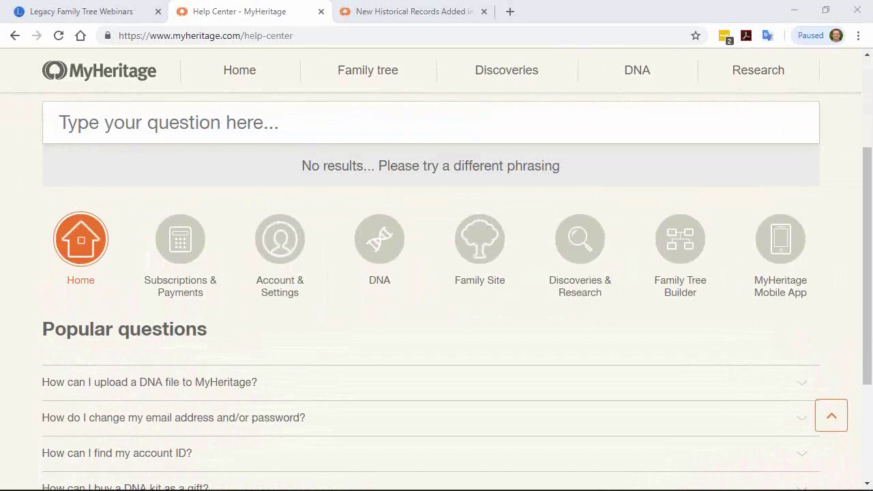
# Step: Open My family tree in pedigree view and look over the main person's ancestors, including the paternal branches
pyautogui.moveTo(366, 77)
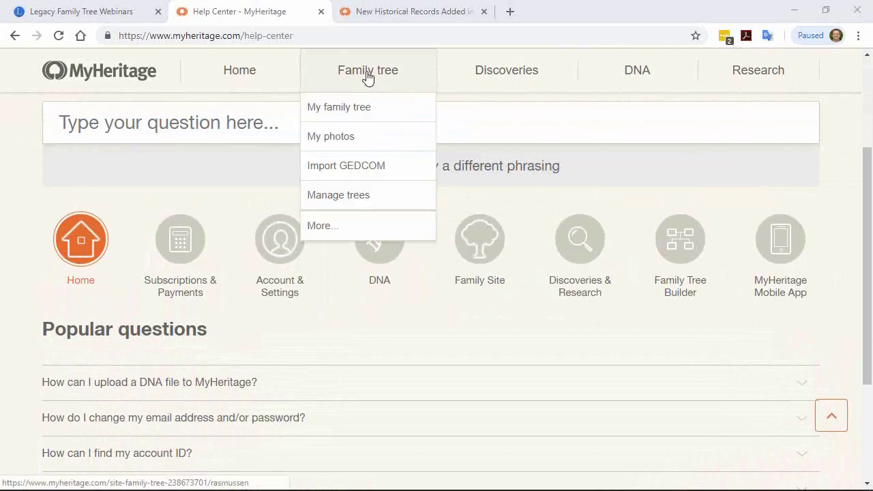
pyautogui.click(337, 225)
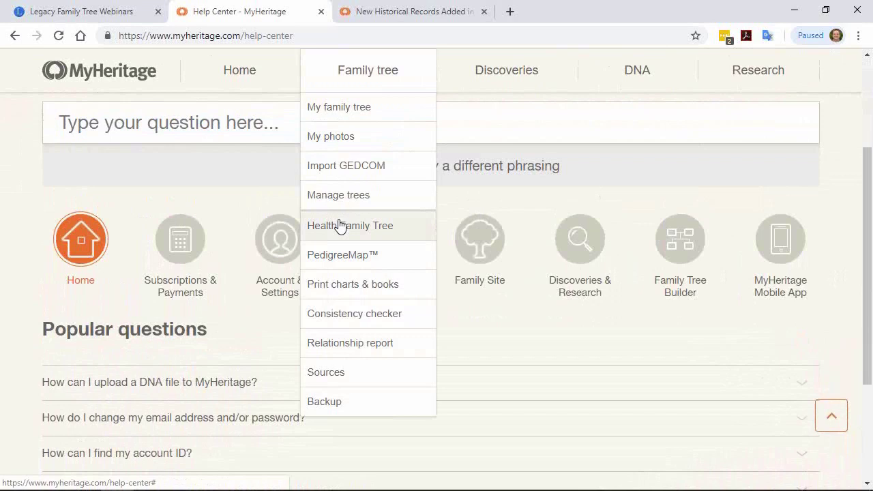
pyautogui.click(360, 110)
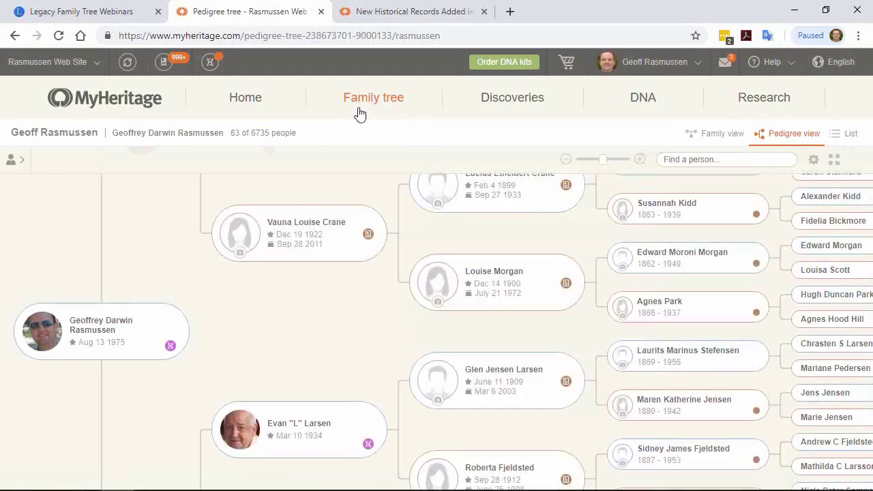
pyautogui.click(566, 160)
pyautogui.click(566, 159)
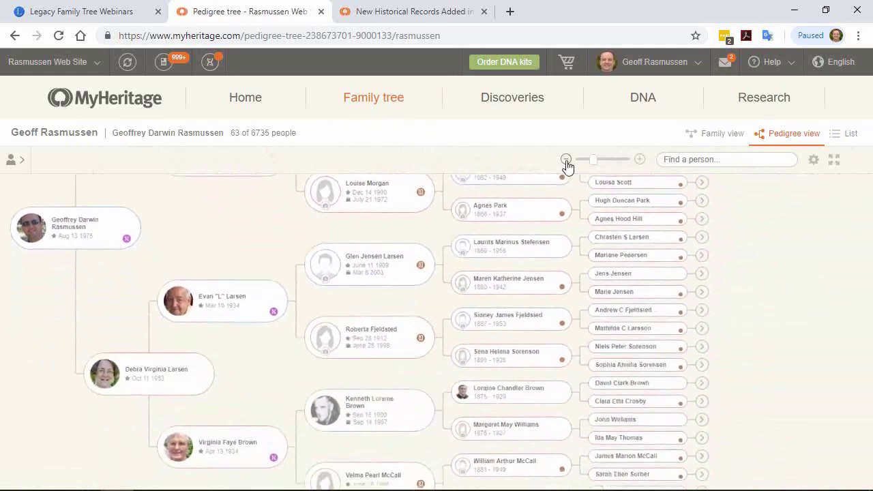
pyautogui.click(566, 159)
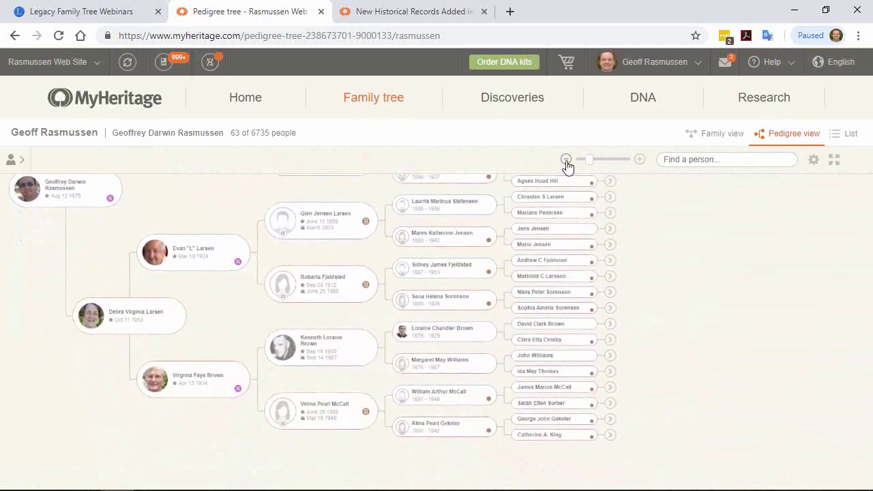
pyautogui.click(638, 160)
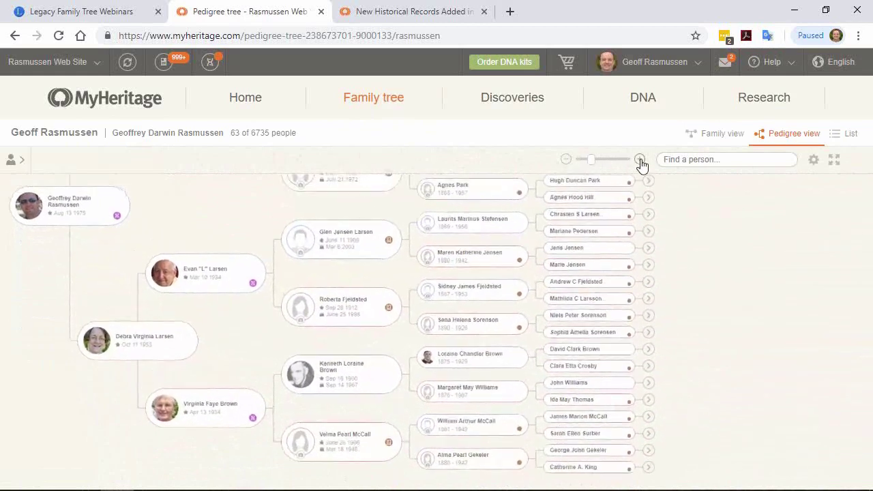
pyautogui.click(639, 160)
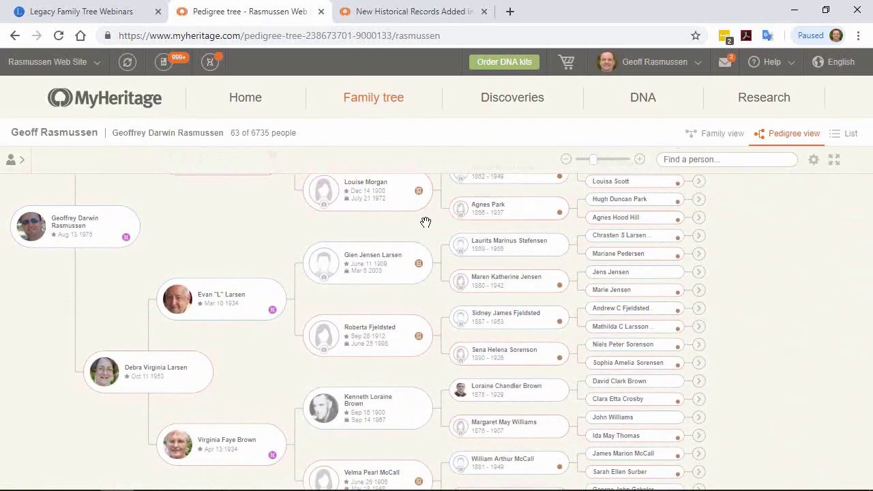
pyautogui.moveTo(438, 219); pyautogui.dragTo(439, 372)
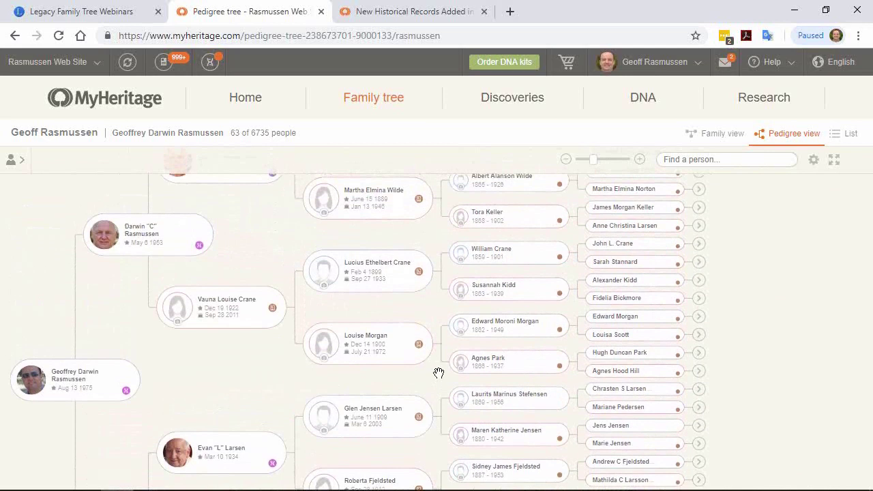
pyautogui.moveTo(435, 313); pyautogui.dragTo(438, 390)
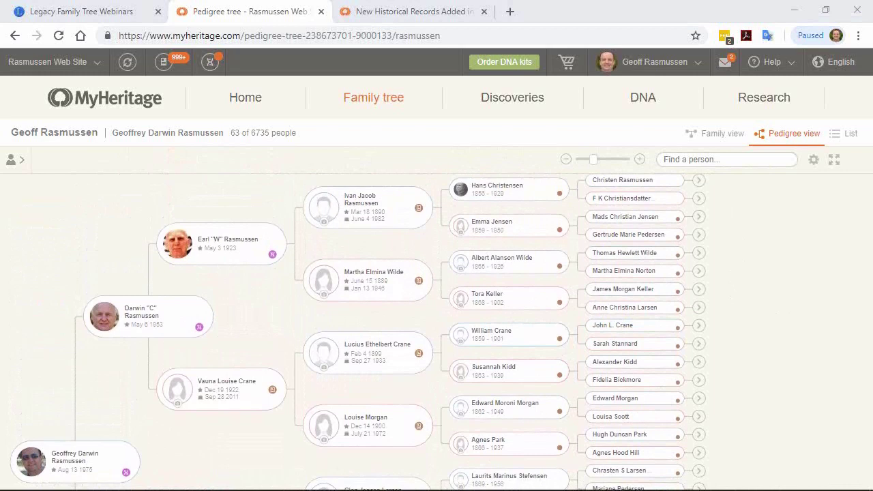
# Step: Open PedigreeMap and display the details of sulsted, albrg, dnmr from the places not found on the map
pyautogui.moveTo(382, 102)
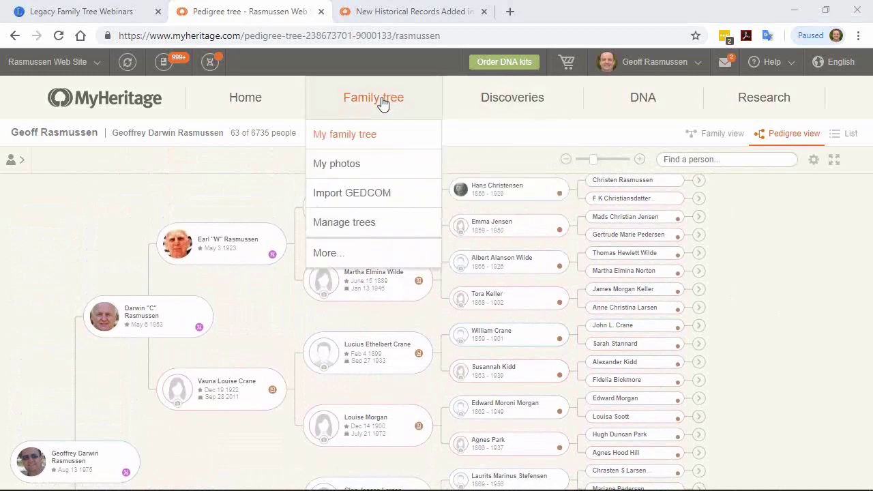
pyautogui.click(326, 253)
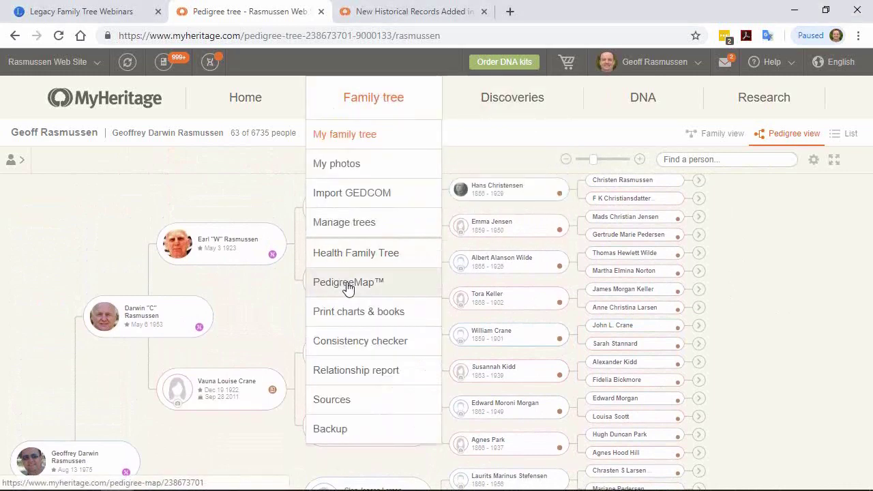
pyautogui.click(348, 286)
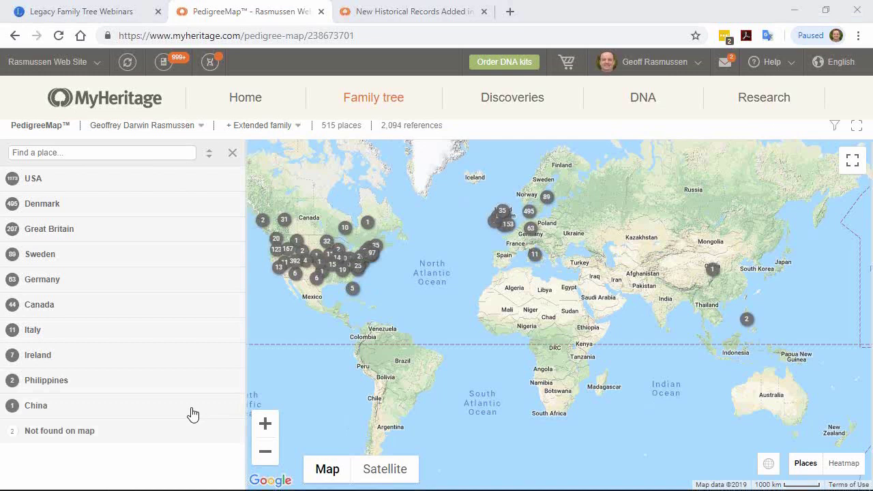
pyautogui.click(60, 430)
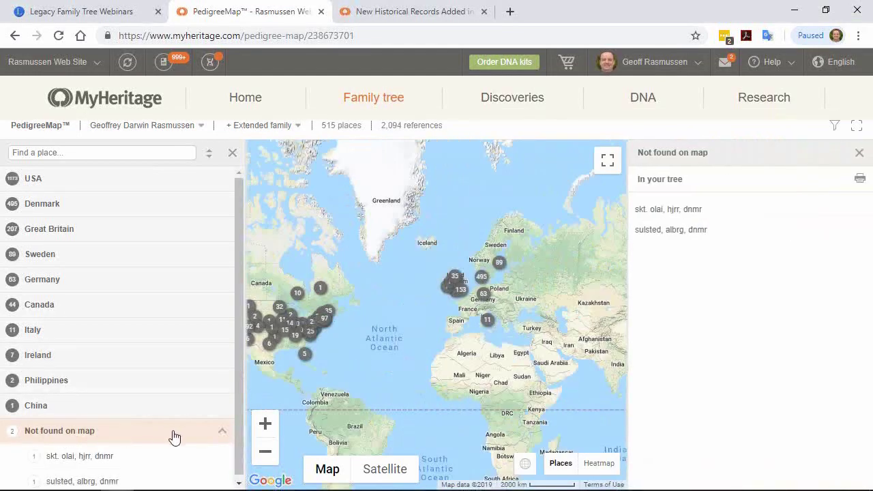
pyautogui.scroll(-1, 237, 454)
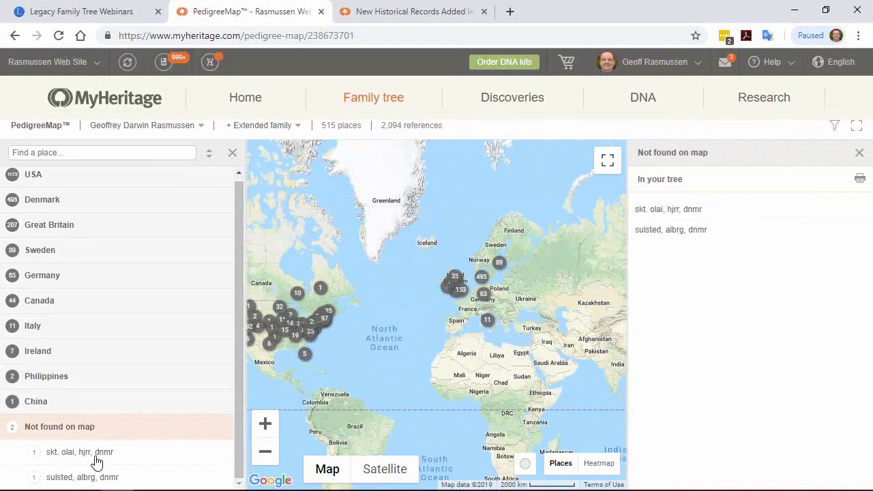
pyautogui.click(91, 481)
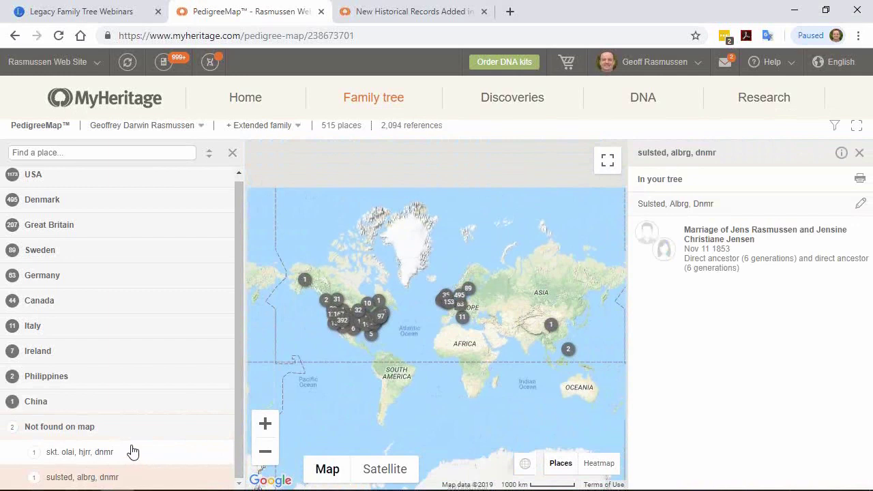
# Step: Open the Sulsted, Albrg, Dnmr place name for editing and check the information about its map location
pyautogui.click(862, 205)
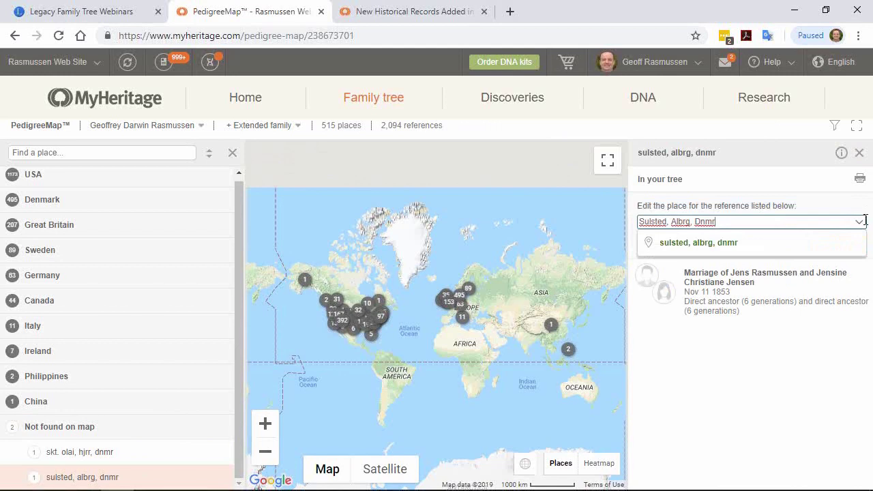
pyautogui.click(858, 221)
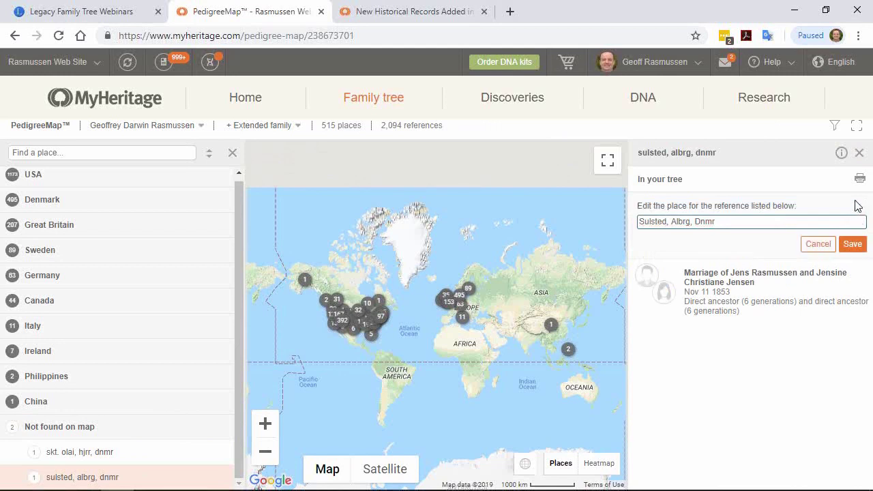
pyautogui.click(842, 154)
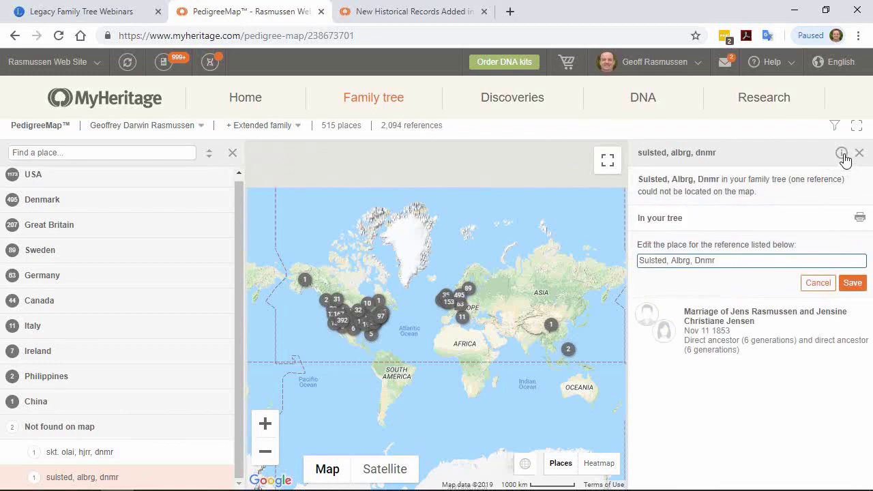
pyautogui.click(842, 155)
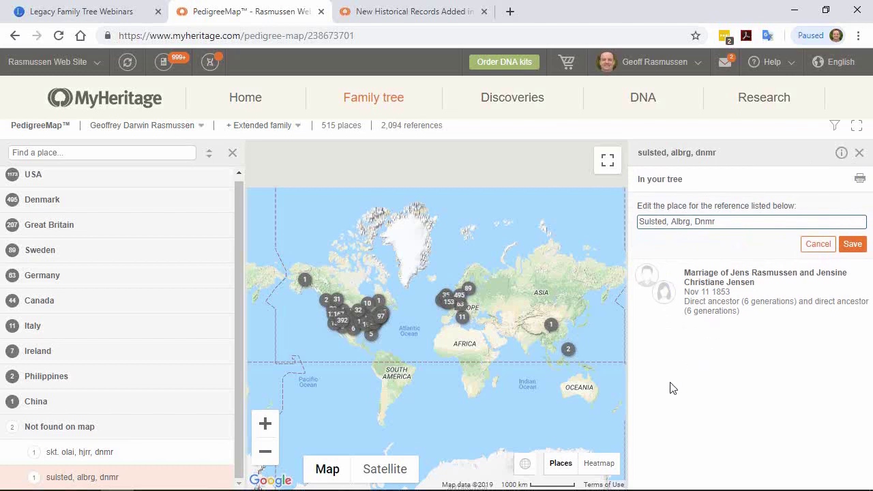
# Step: Display the map's places as a heatmap and filter the events to the years 1705 to 1777
pyautogui.click(597, 465)
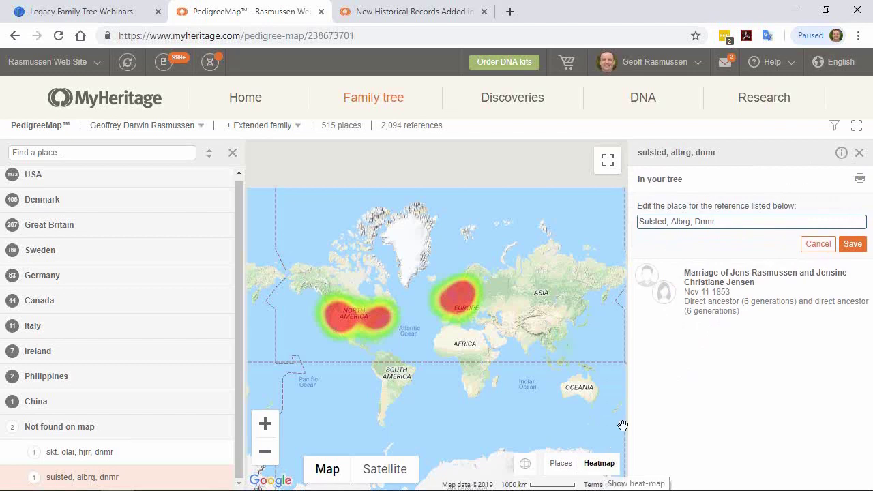
pyautogui.click(836, 127)
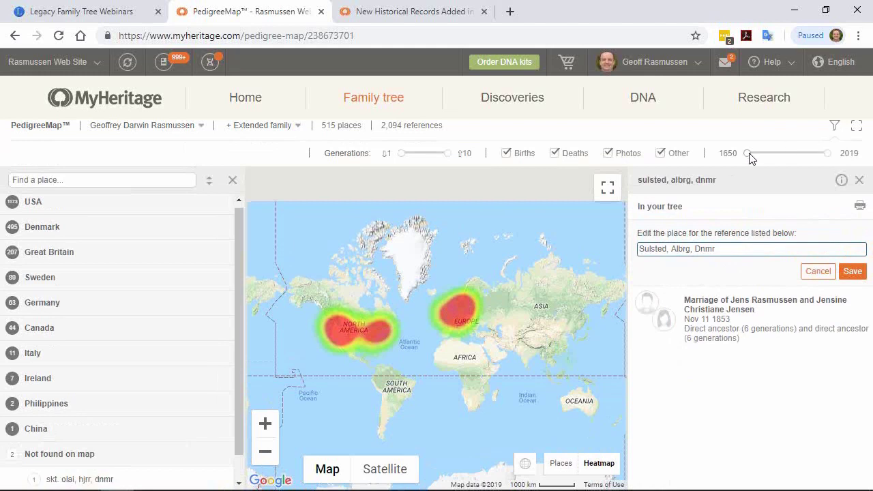
pyautogui.moveTo(748, 154); pyautogui.dragTo(803, 156)
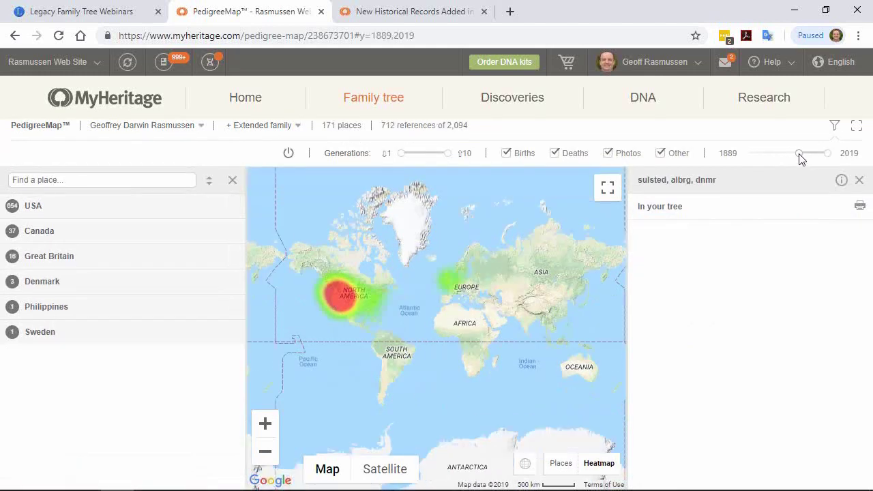
pyautogui.moveTo(801, 159); pyautogui.dragTo(777, 157)
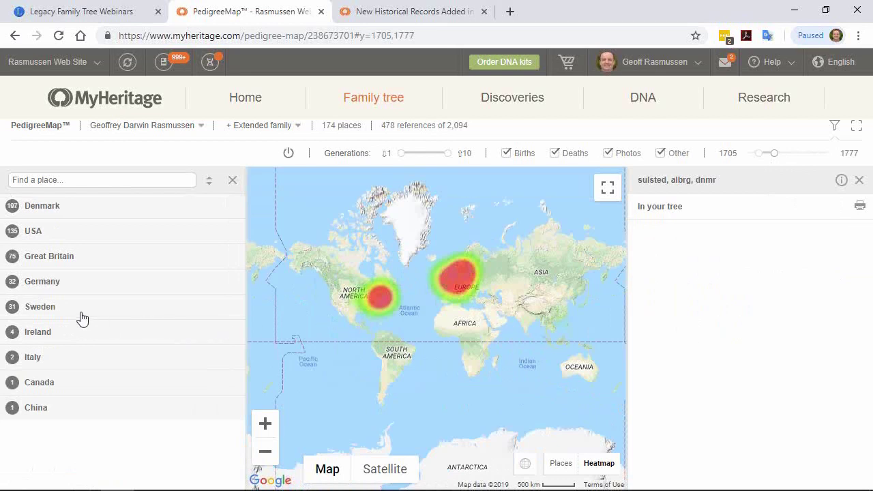
# Step: Expand the places in Sweden and compare the Tärna and Norrby locations, looking through the family events listed for each
pyautogui.click(41, 310)
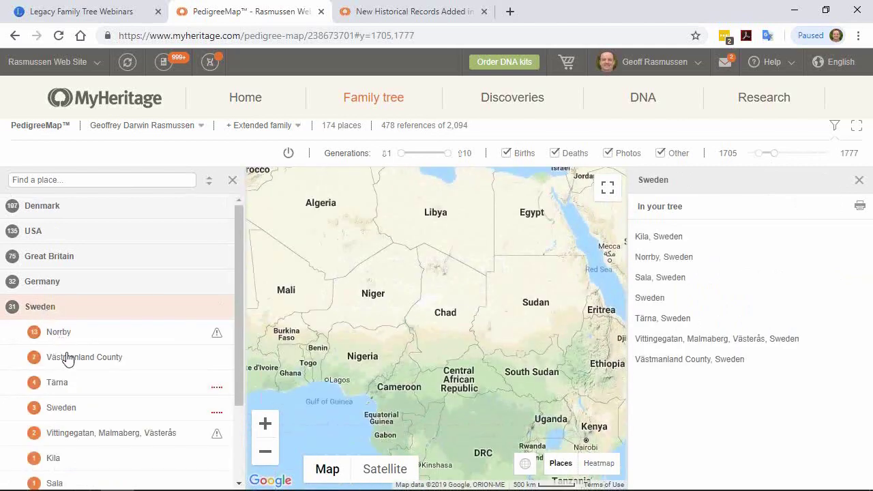
pyautogui.click(64, 383)
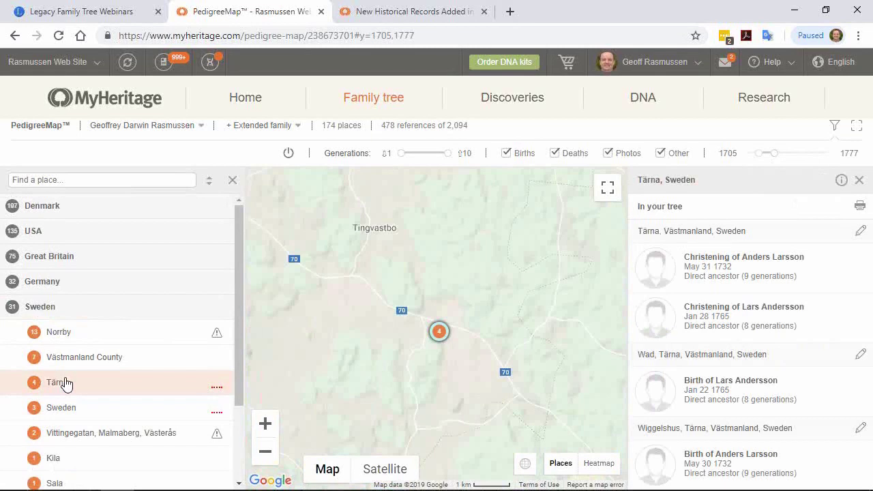
pyautogui.click(64, 335)
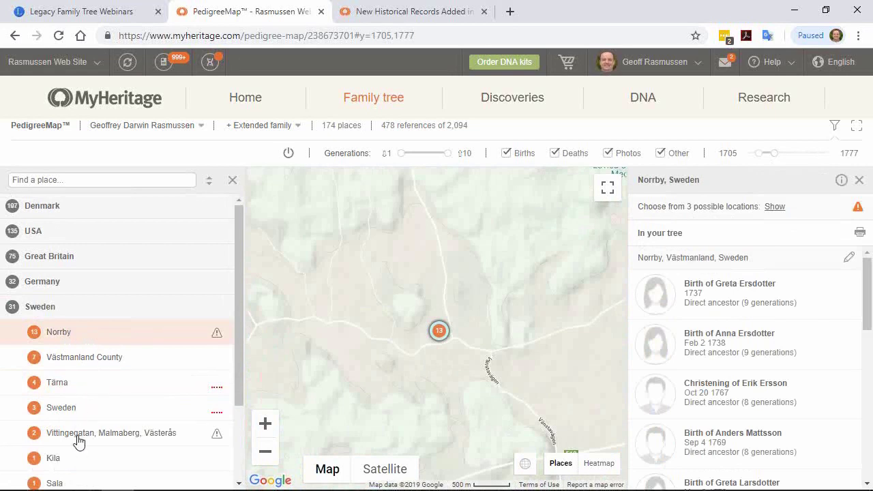
pyautogui.click(67, 388)
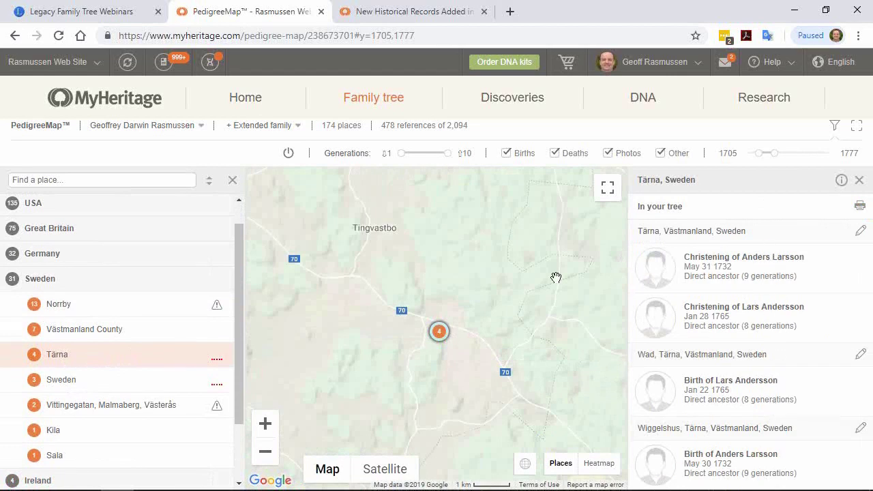
pyautogui.click(75, 308)
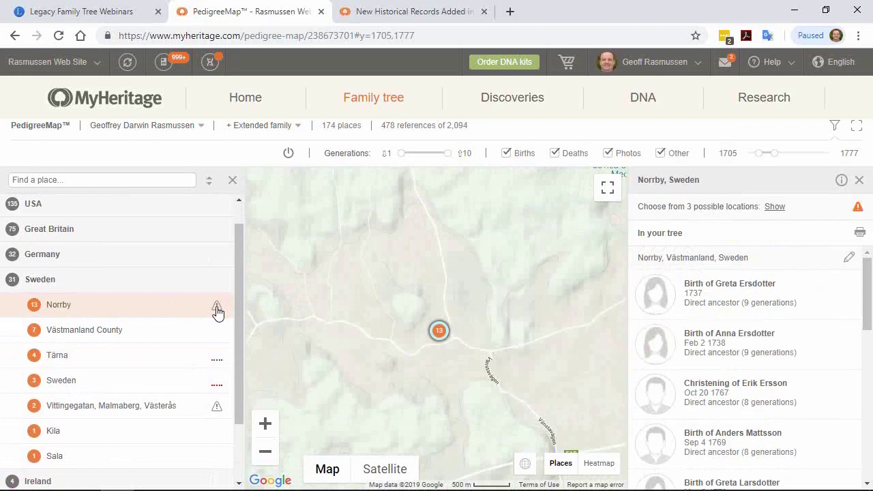
pyautogui.moveTo(217, 309)
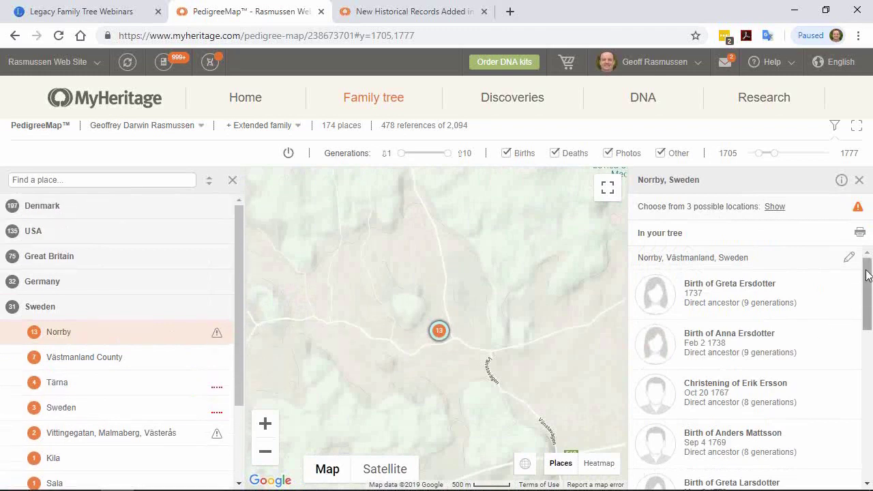
pyautogui.moveTo(867, 271); pyautogui.dragTo(859, 288)
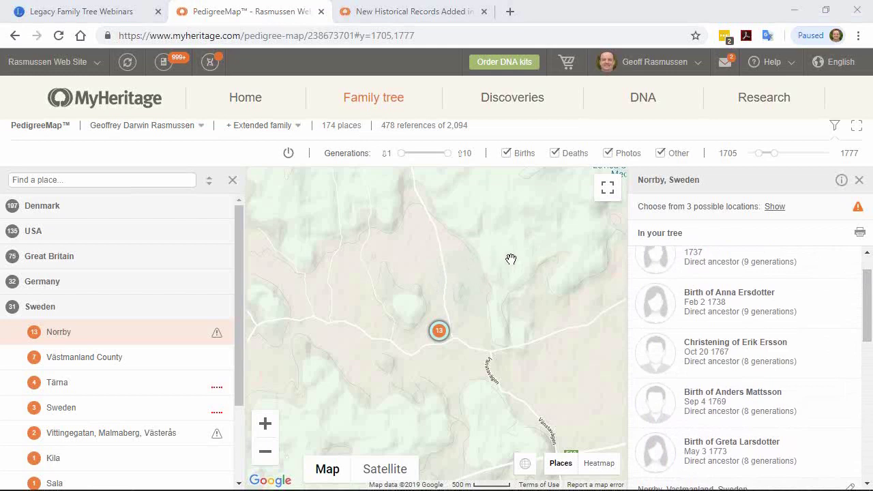
# Step: Generate the printable PedigreeMap report for Norrby, Sweden, look over its map page, and close the report
pyautogui.click(571, 225)
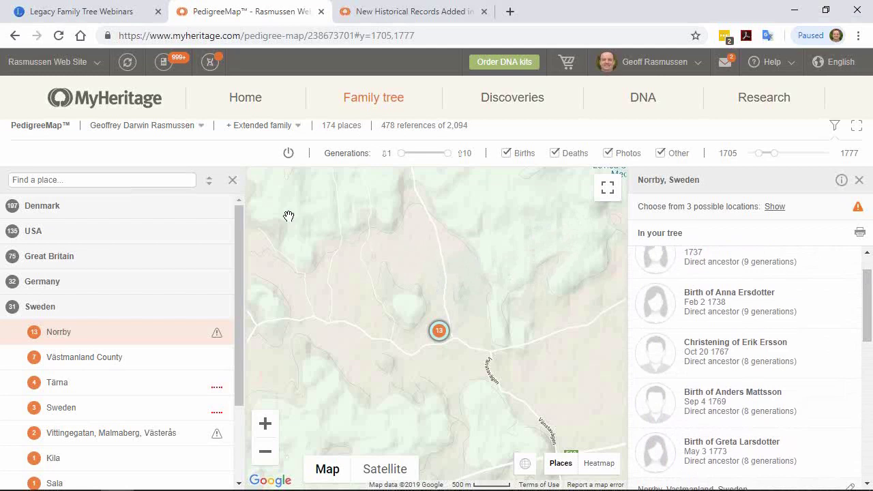
pyautogui.click(859, 233)
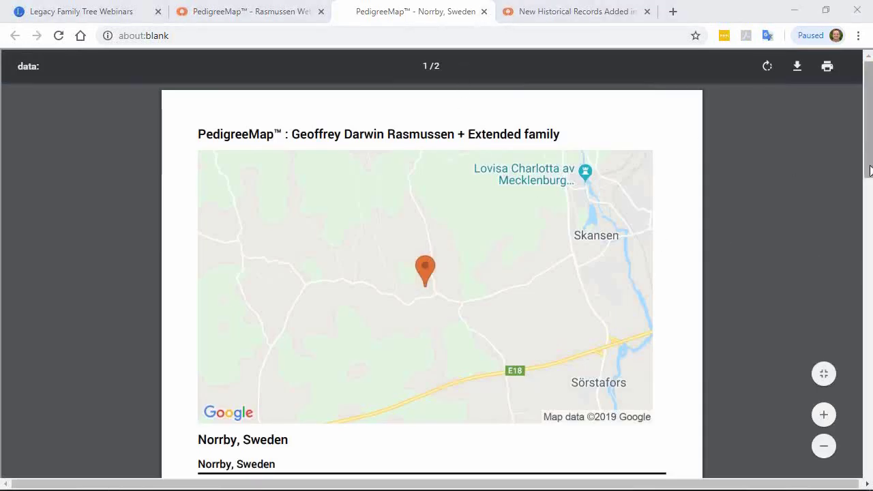
pyautogui.moveTo(868, 174); pyautogui.dragTo(846, 151)
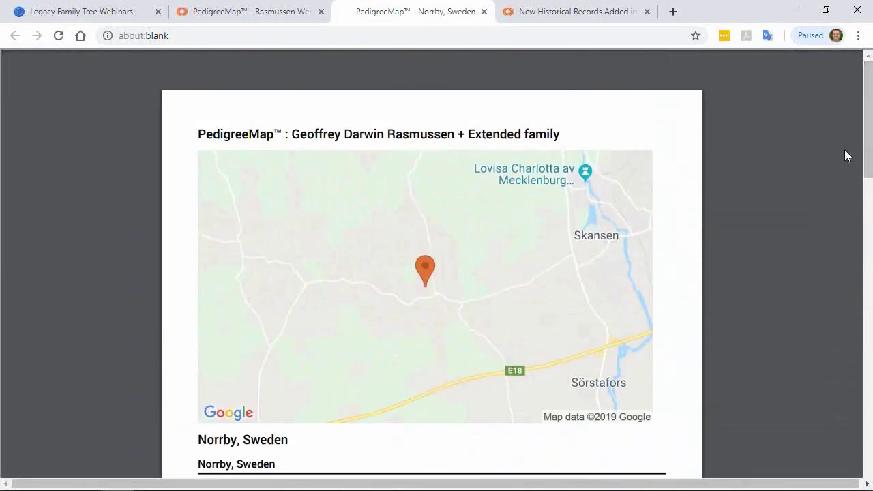
pyautogui.click(483, 12)
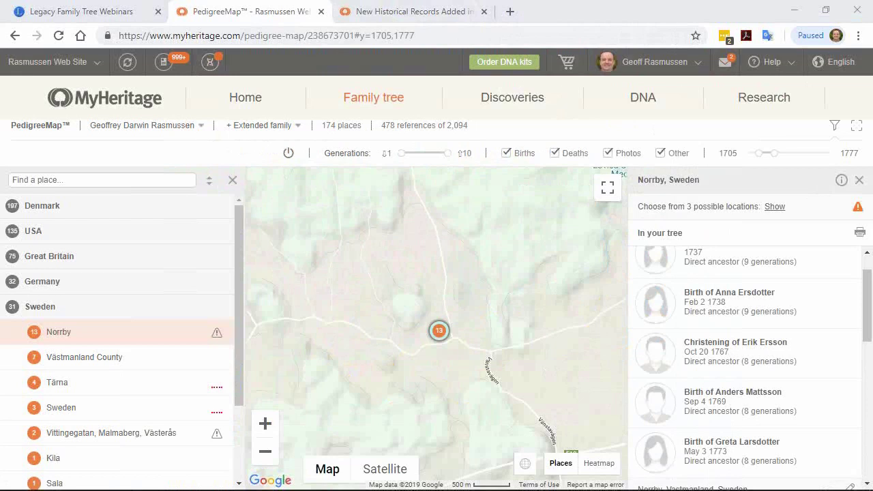
# Step: Open the paternal grandmother's mother for editing in the family tree and compare her maiden and married name fields with her husband's surname
pyautogui.moveTo(374, 107)
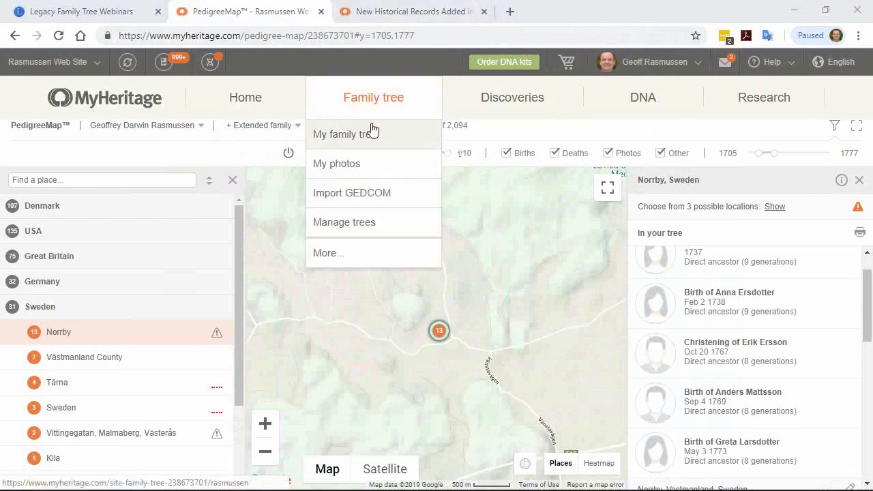
pyautogui.click(368, 139)
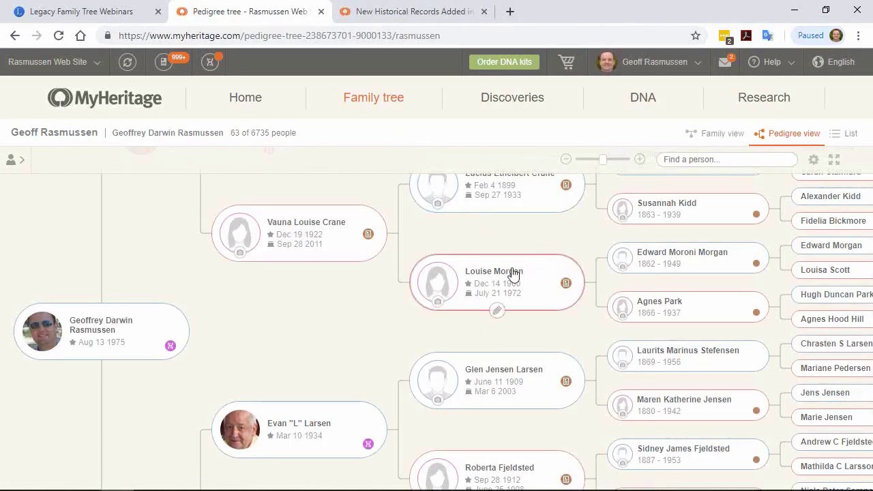
pyautogui.click(498, 311)
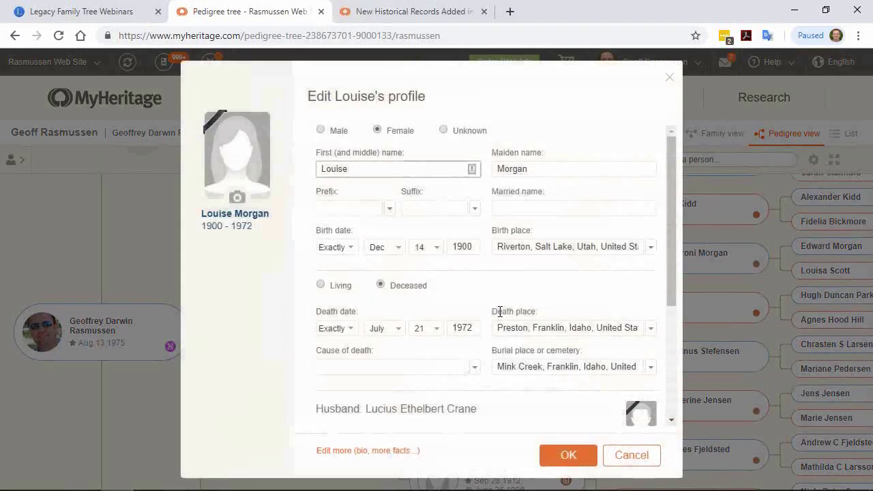
pyautogui.moveTo(541, 167); pyautogui.dragTo(495, 168)
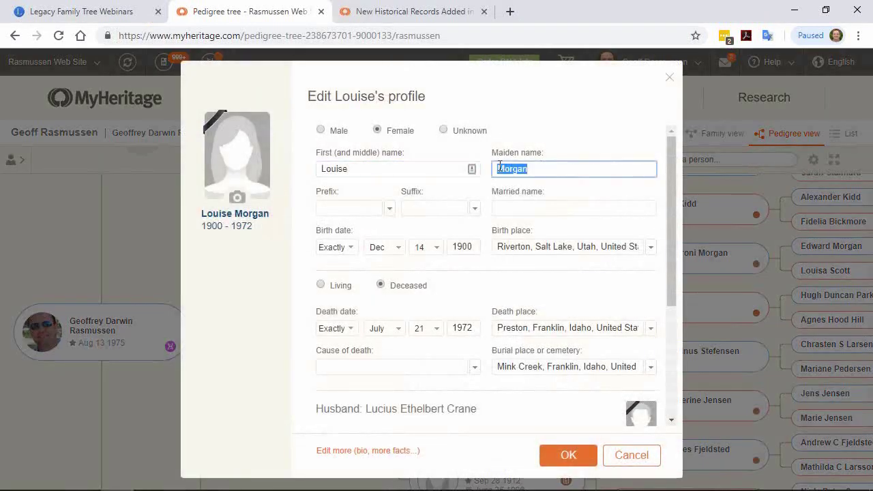
pyautogui.click(542, 208)
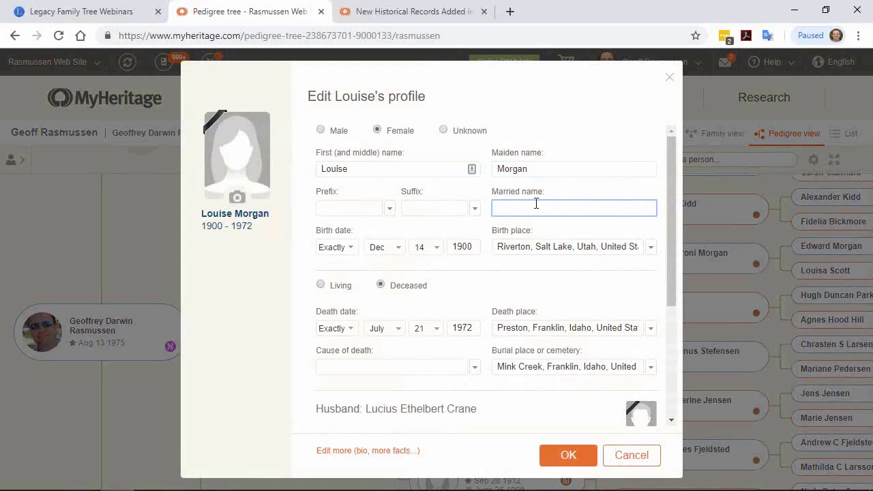
pyautogui.moveTo(478, 409); pyautogui.dragTo(450, 413)
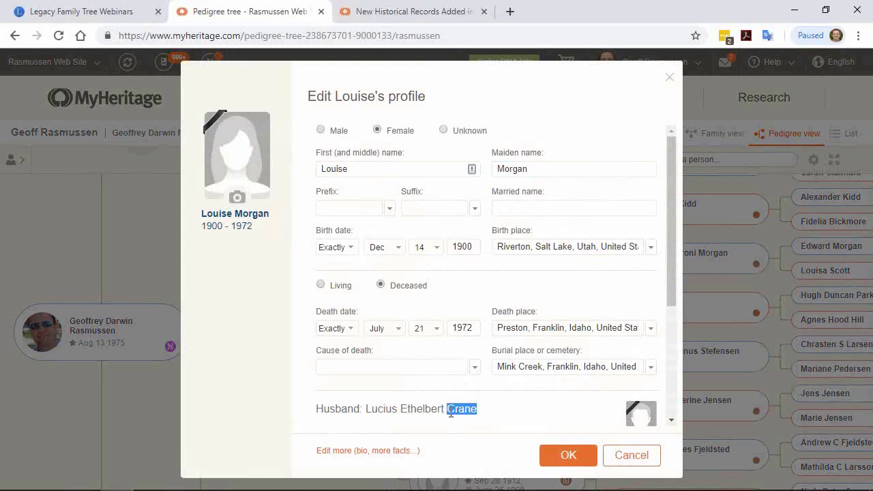
pyautogui.click(481, 415)
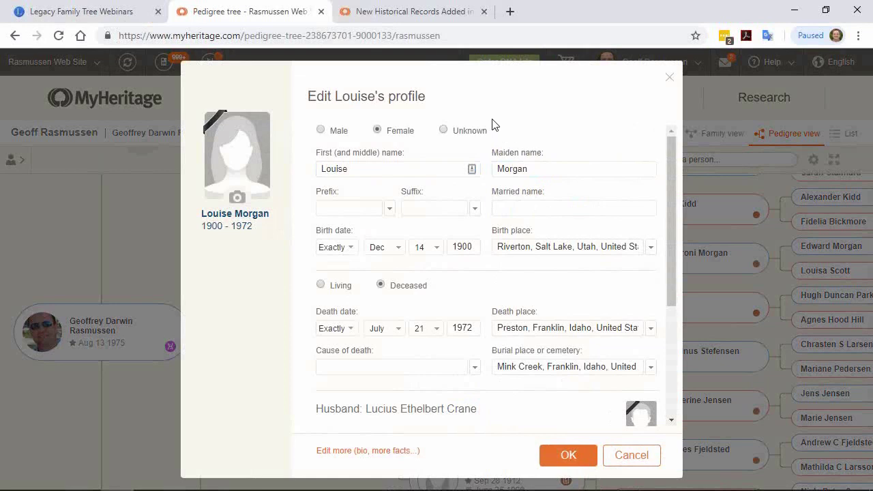
# Step: Replace the first name in the great-grandmother's profile with unknown
pyautogui.moveTo(375, 170); pyautogui.dragTo(325, 172)
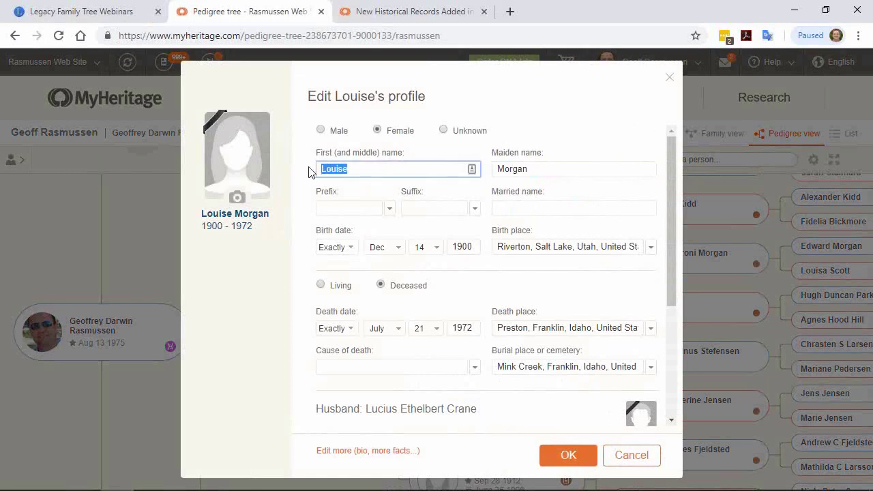
pyautogui.write('knwo')
pyautogui.press('BackSpace')
pyautogui.press('BackSpace')
pyautogui.press('BackSpace')
pyautogui.press('BackSpace')
pyautogui.write('unknown')
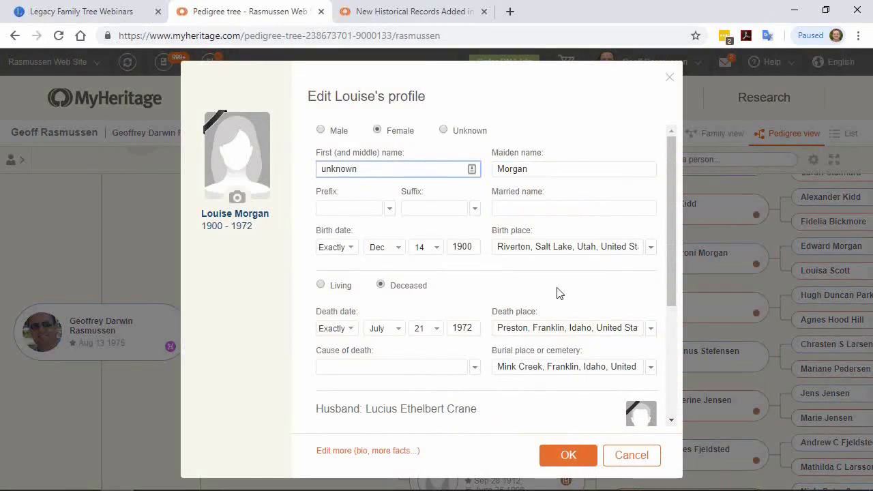
# Step: Try private as the great-grandmother's first name, clear the field, and cancel the profile edit
pyautogui.hotkey('shift', 'Left')
pyautogui.hotkey('shift', 'Home')
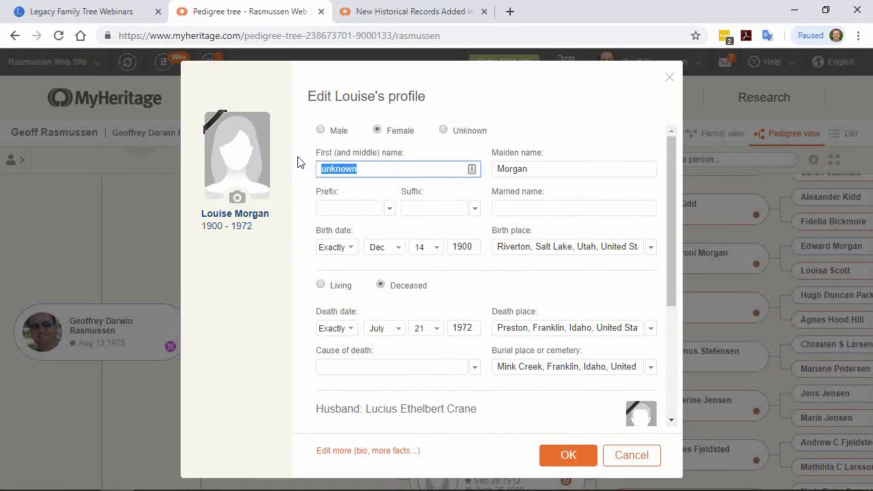
pyautogui.write('private')
pyautogui.hotkey('shift', 'Home')
pyautogui.press('BackSpace')
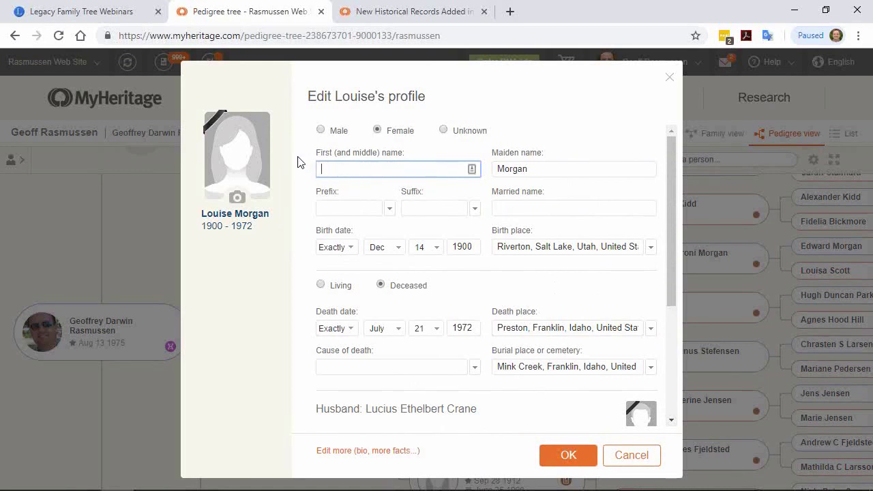
pyautogui.click(631, 455)
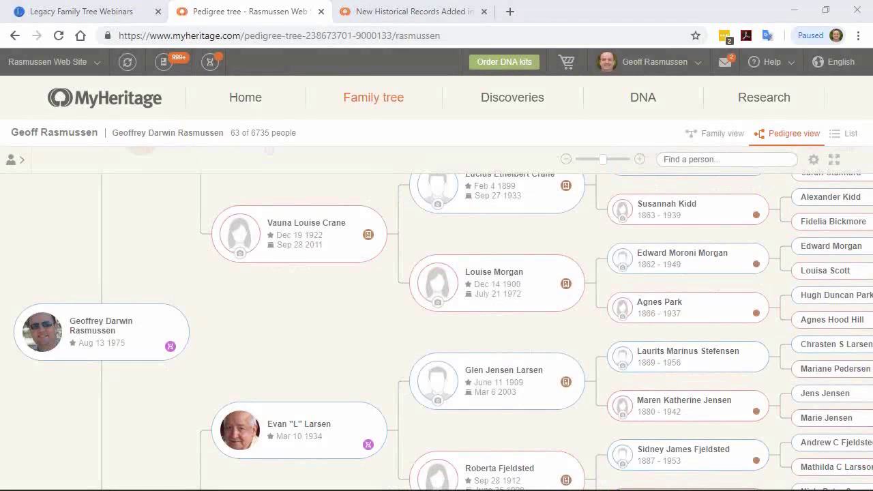
# Step: Check the family tree's editing permissions and review the family site's content and access privacy settings
pyautogui.moveTo(368, 93)
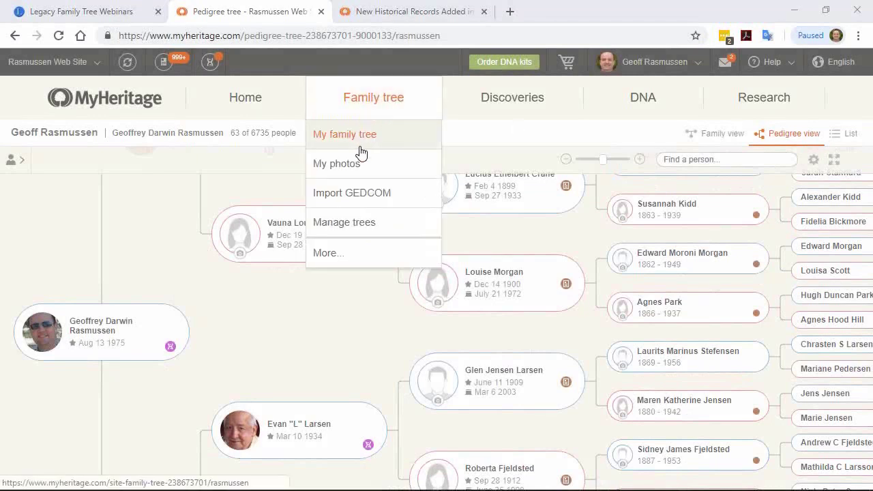
pyautogui.click(347, 229)
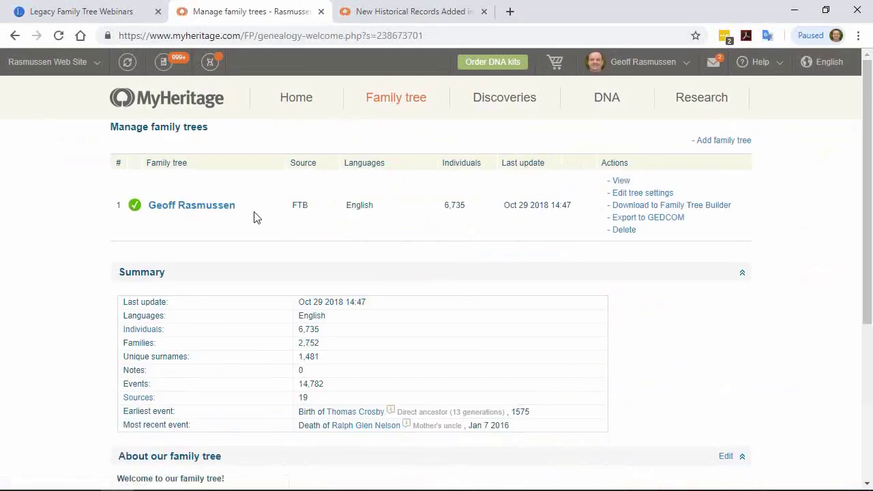
pyautogui.click(621, 195)
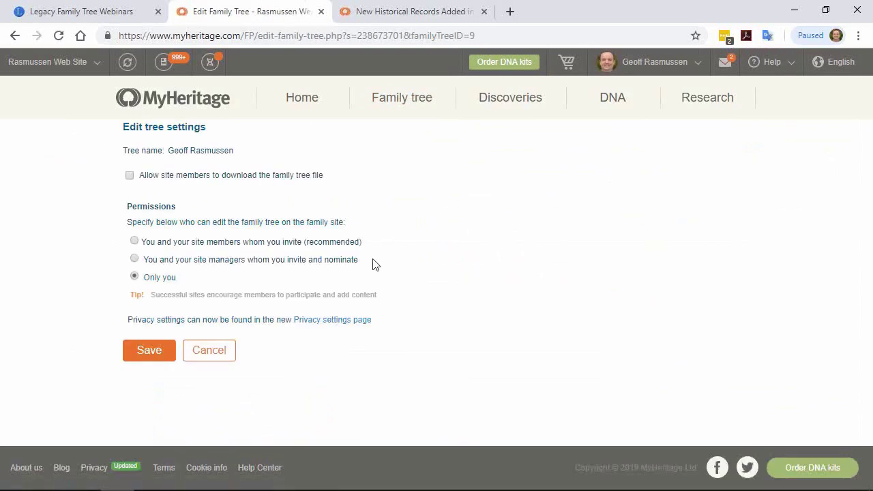
pyautogui.click(331, 320)
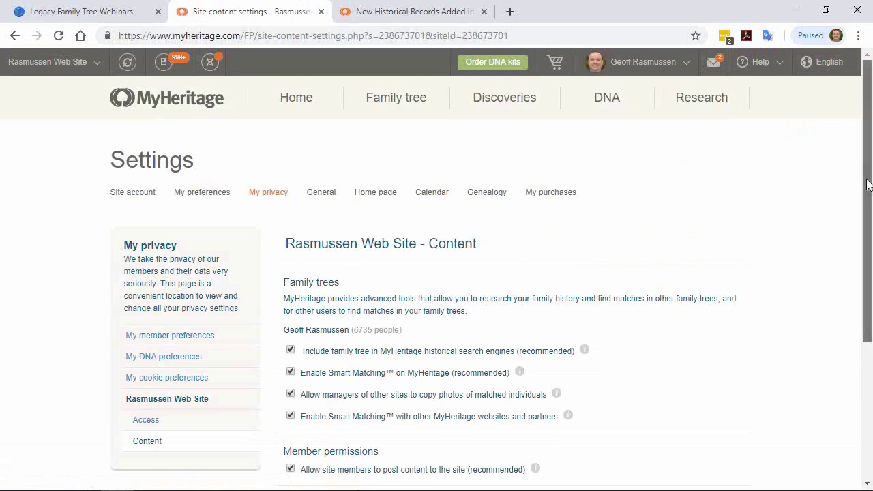
pyautogui.moveTo(866, 181); pyautogui.dragTo(862, 256)
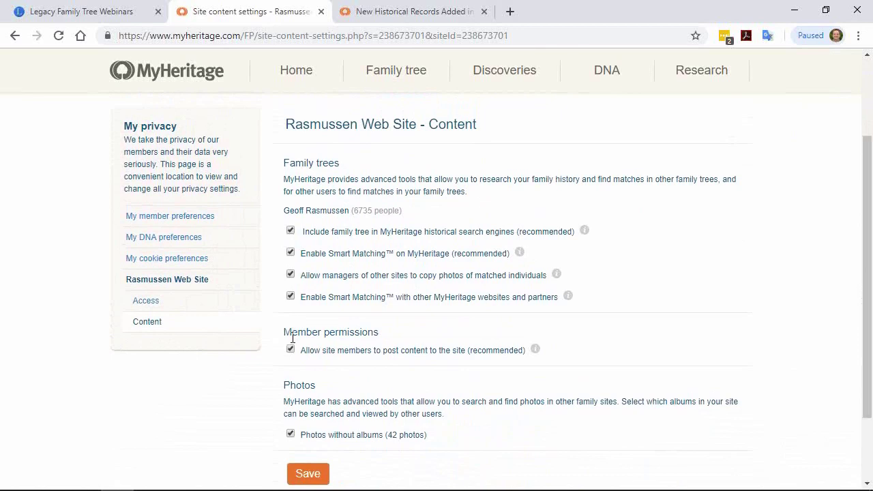
pyautogui.click(143, 302)
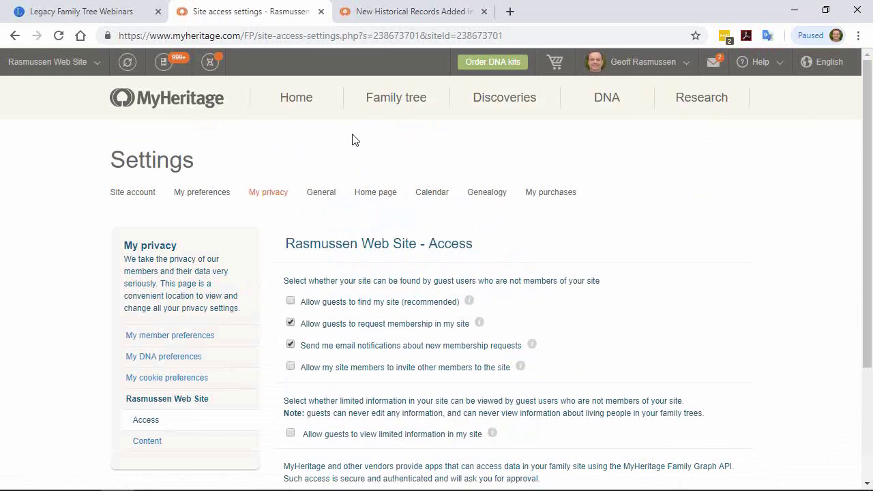
# Step: Return to the family tree's pedigree view and copy the page's web address
pyautogui.moveTo(398, 108)
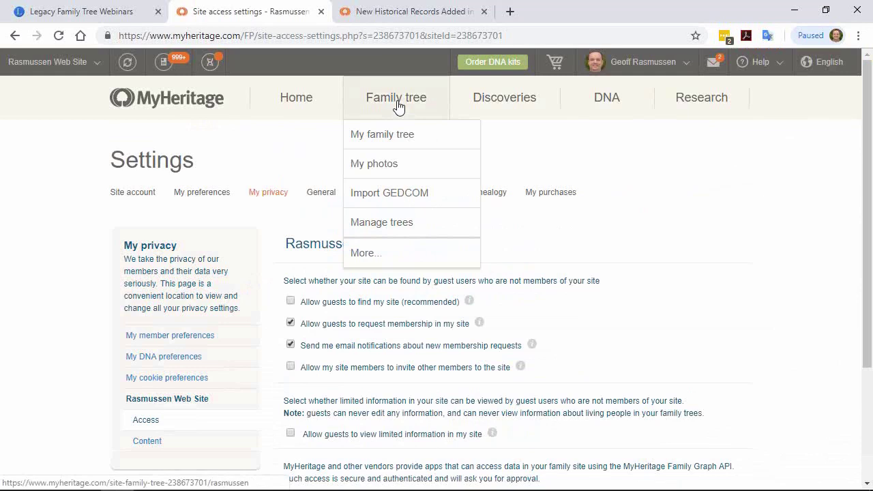
pyautogui.rightClick(398, 106)
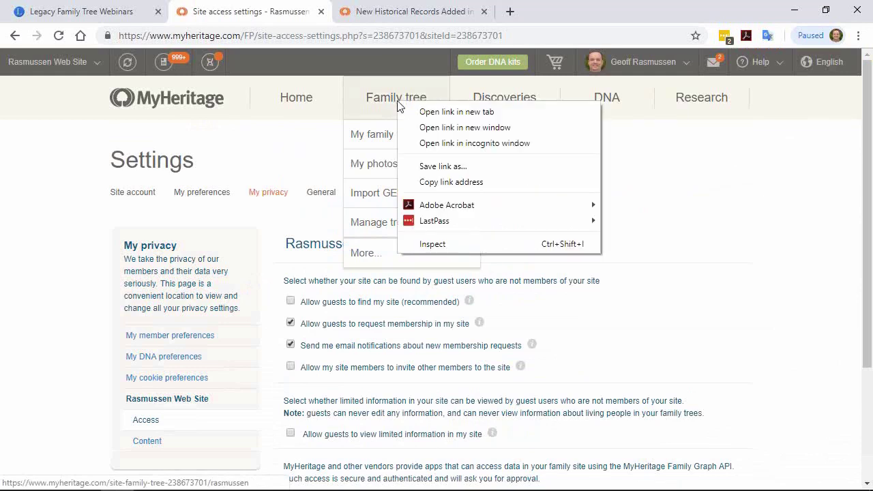
pyautogui.click(435, 182)
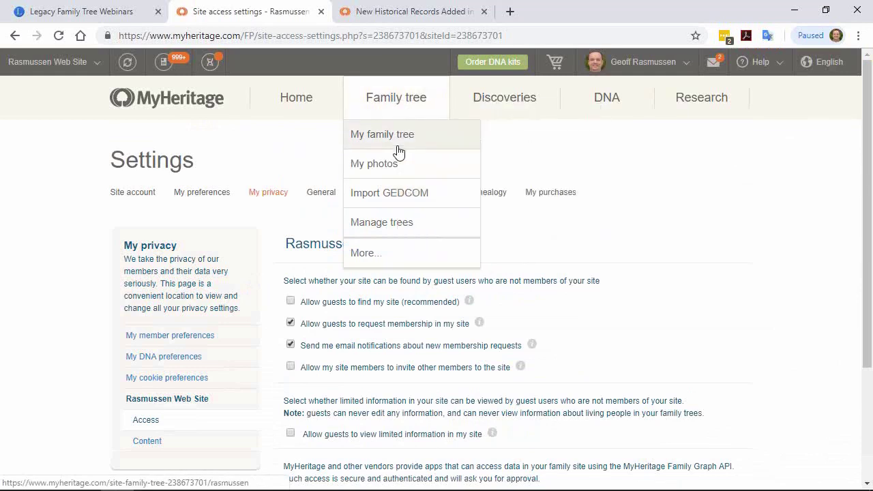
pyautogui.click(397, 135)
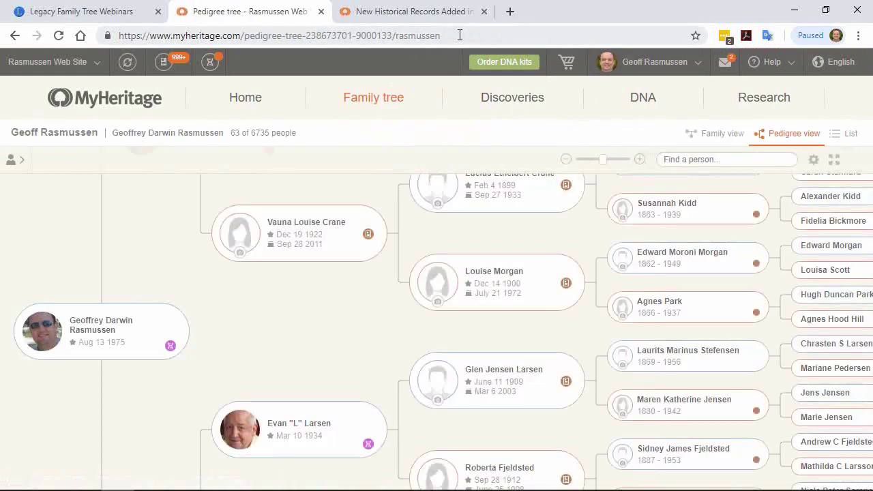
pyautogui.click(460, 35)
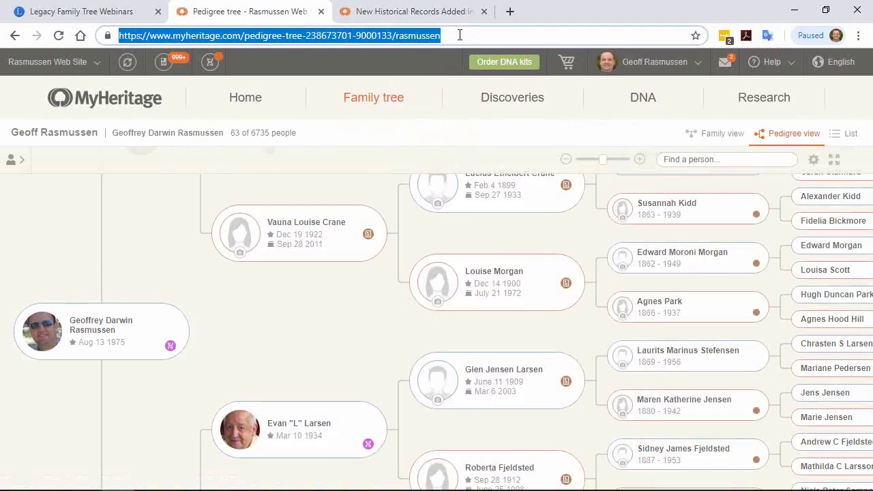
pyautogui.click(279, 15)
pyautogui.rightClick(310, 40)
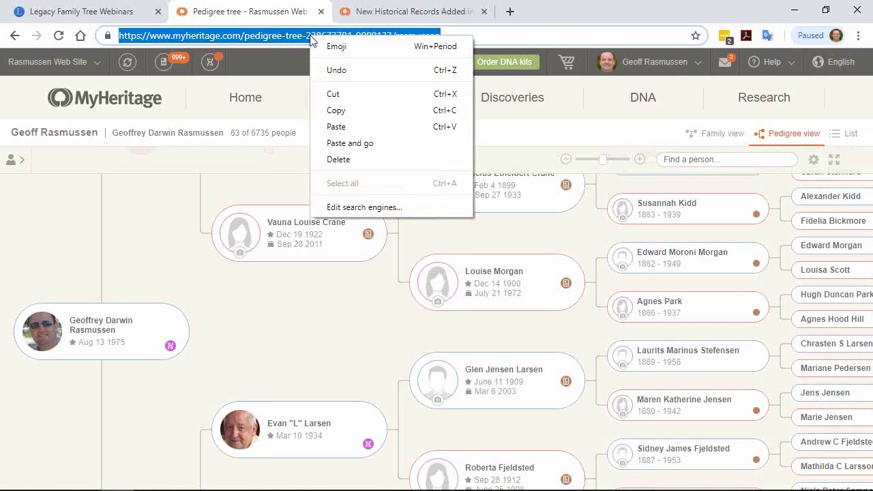
pyautogui.click(549, 17)
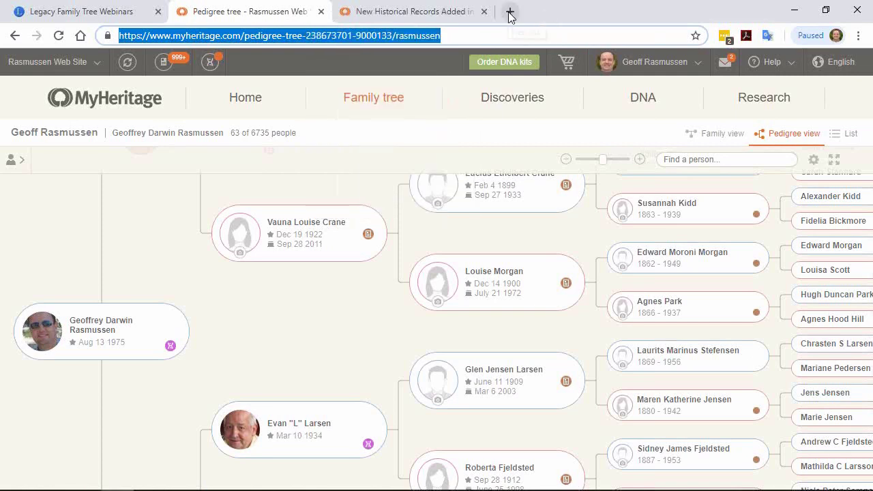
# Step: Load the copied family tree address in a new incognito window to check what a logged-out visitor sees
pyautogui.click(858, 35)
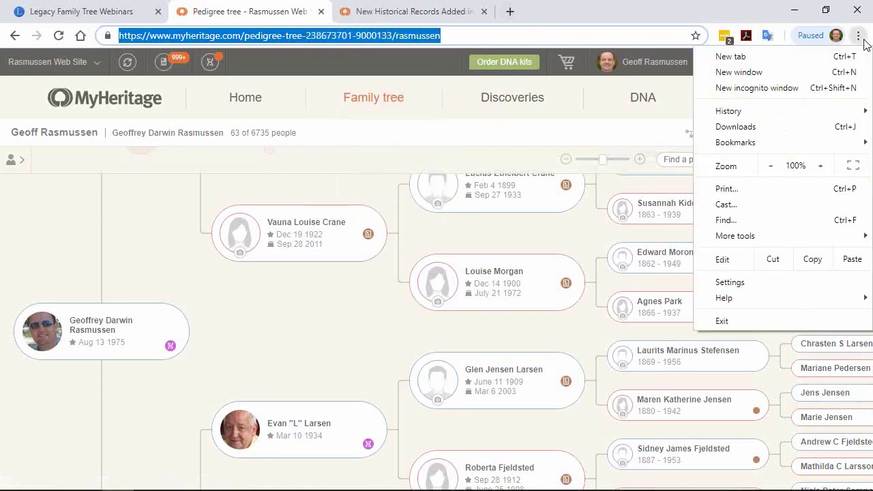
pyautogui.click(757, 88)
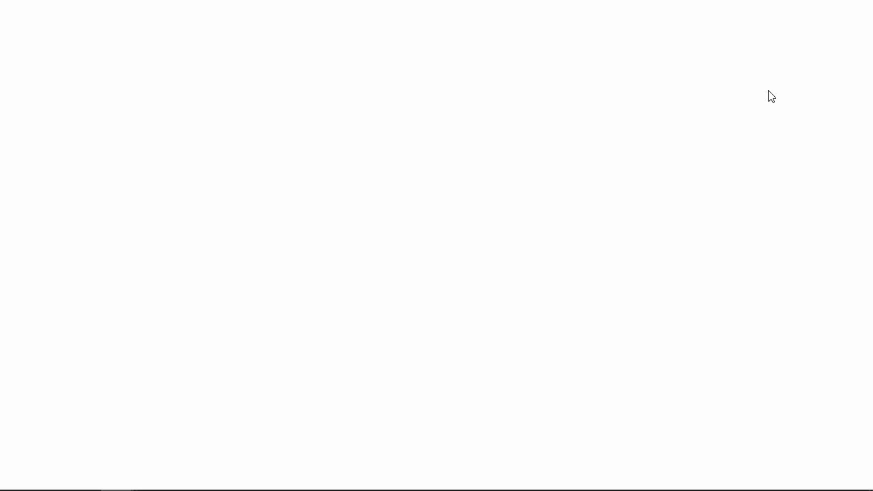
pyautogui.hotkey('ctrl', 'v')
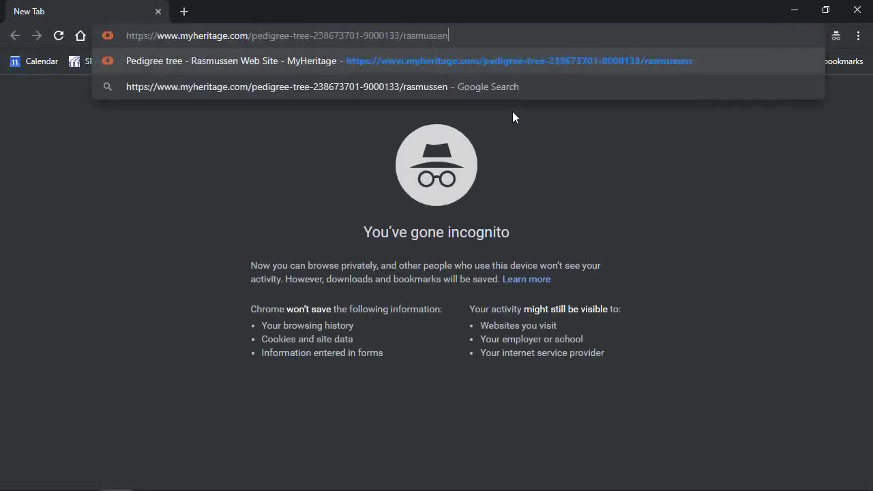
pyautogui.press('Return')
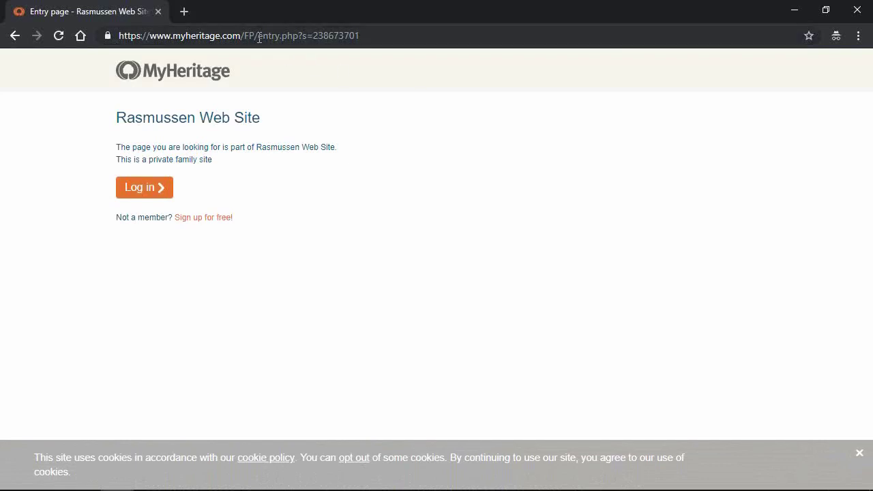
# Step: Select the family site's ID number at the end of the entry page's web address
pyautogui.click(369, 36)
pyautogui.click(371, 36)
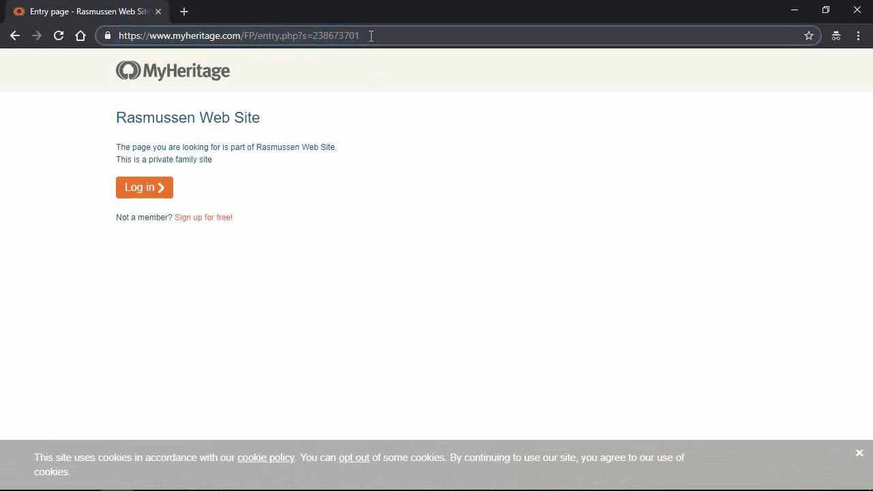
pyautogui.hotkey('shift', 'Left')
pyautogui.hotkey('shift', 'Left')
pyautogui.hotkey('shift', 'Left')
pyautogui.hotkey('shift', 'Left')
pyautogui.hotkey('shift', 'Left')
pyautogui.hotkey('shift', 'Left')
pyautogui.hotkey('shift', 'Left')
pyautogui.hotkey('shift', 'Left')
pyautogui.hotkey('shift', 'Left')
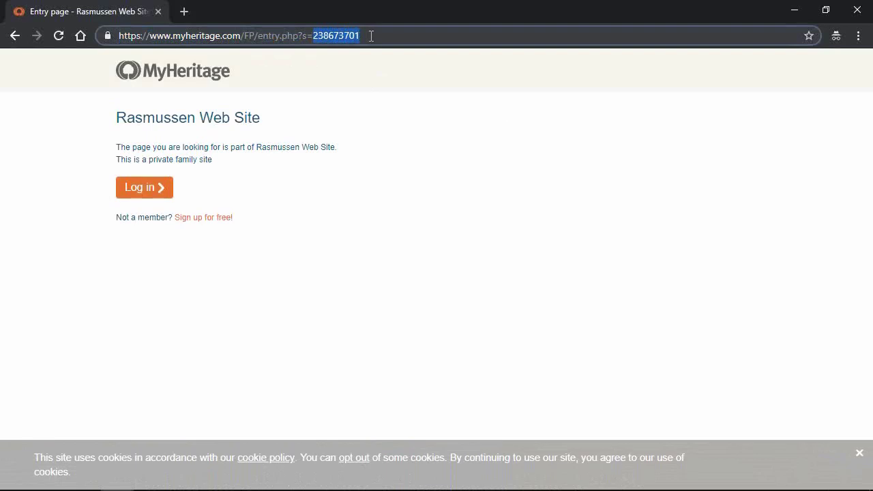
pyautogui.write('17')
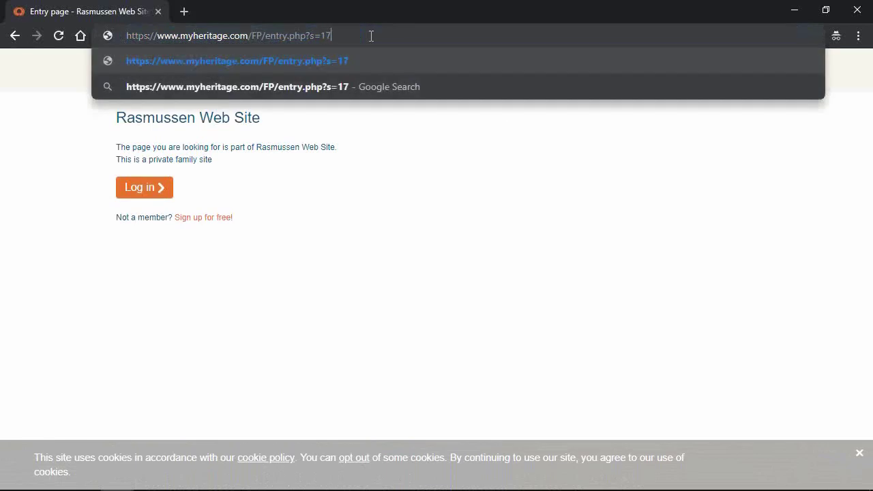
pyautogui.write('611')
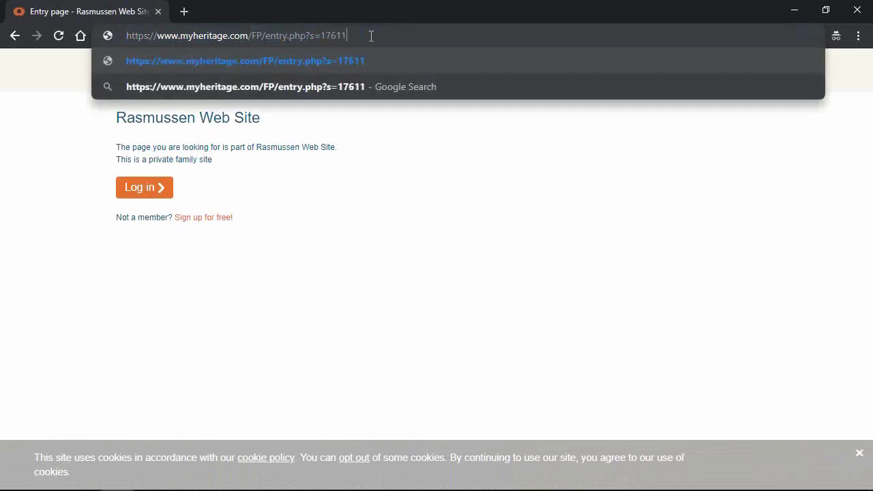
pyautogui.write('501')
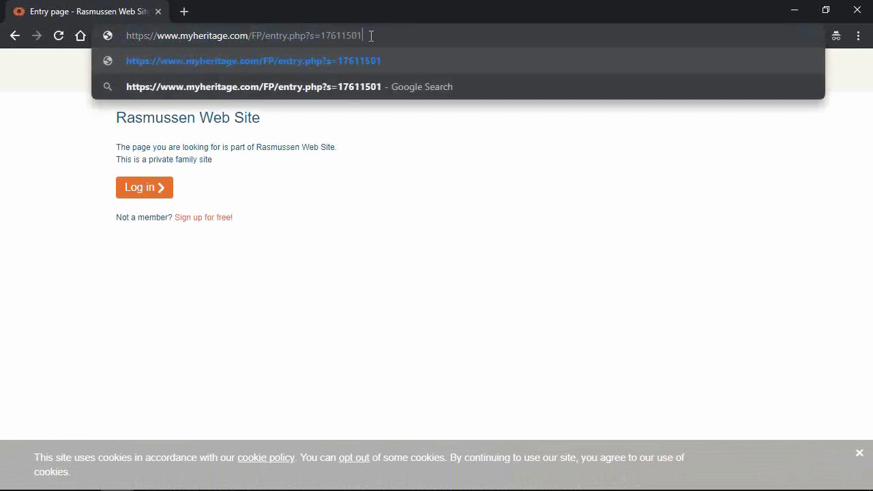
pyautogui.press('Return')
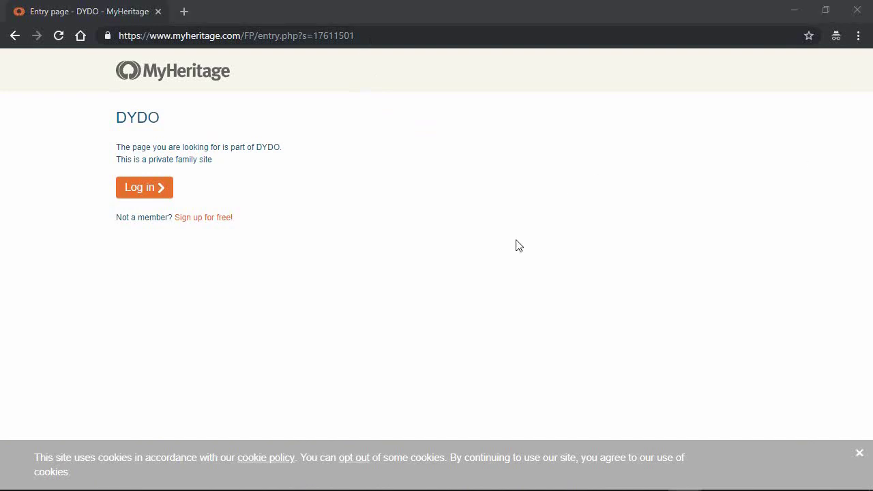
# Step: Browse the DYDO tree's family view as a logged-out visitor, examining how living and deceased relatives are shown
pyautogui.click(500, 280)
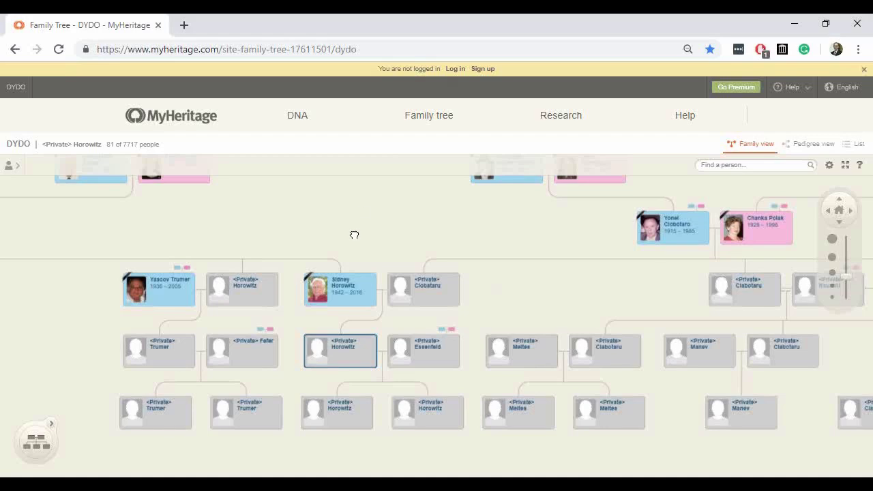
pyautogui.moveTo(352, 234); pyautogui.dragTo(351, 244)
pyautogui.scroll(-4, 351, 243)
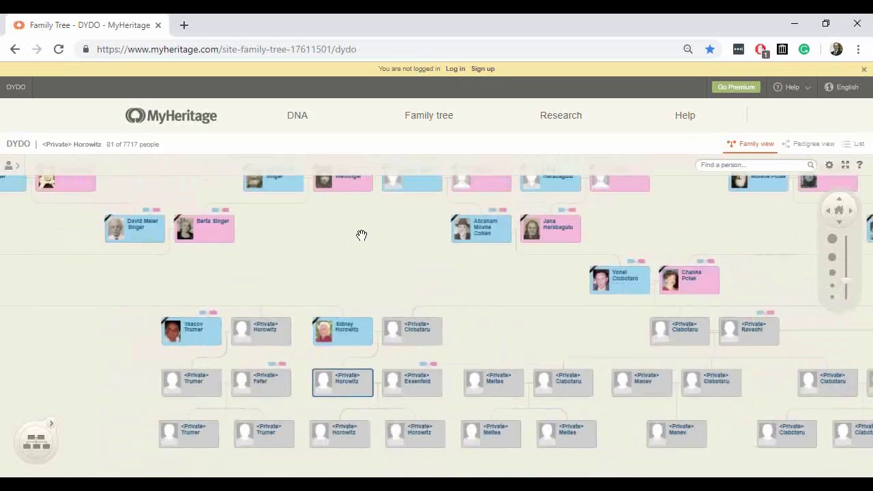
pyautogui.scroll(3, 390, 273)
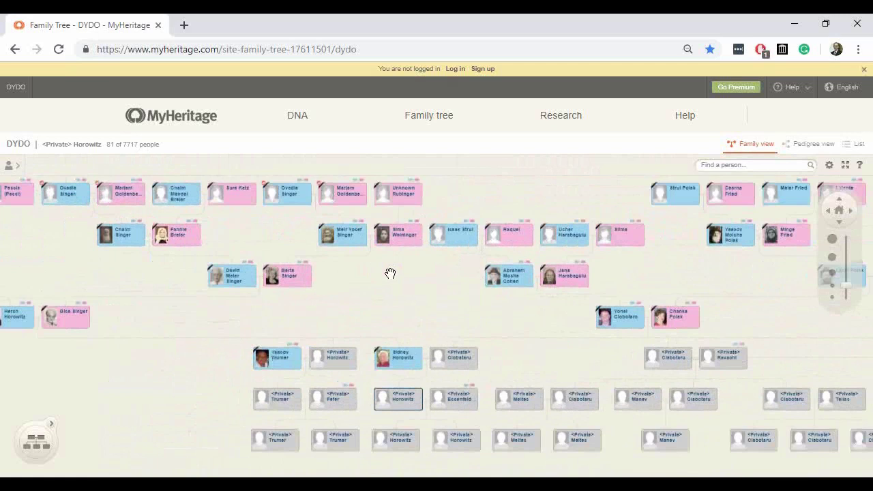
pyautogui.scroll(2, 390, 273)
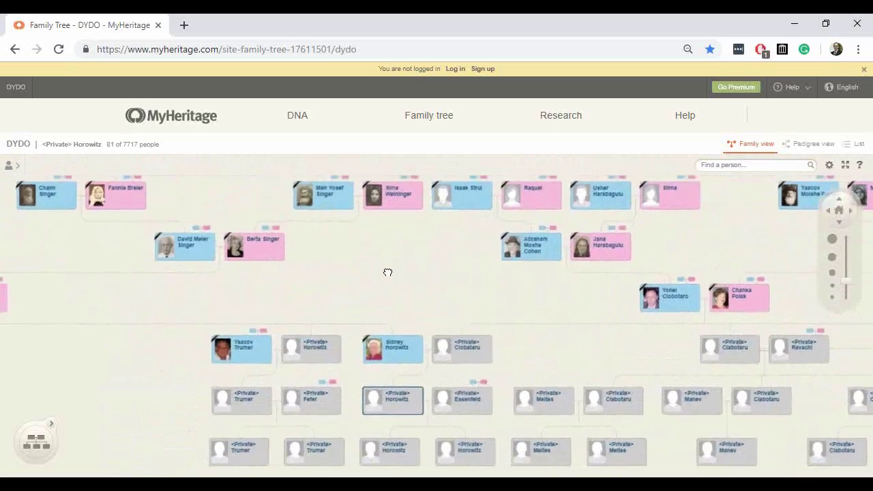
pyautogui.moveTo(387, 272); pyautogui.dragTo(378, 273)
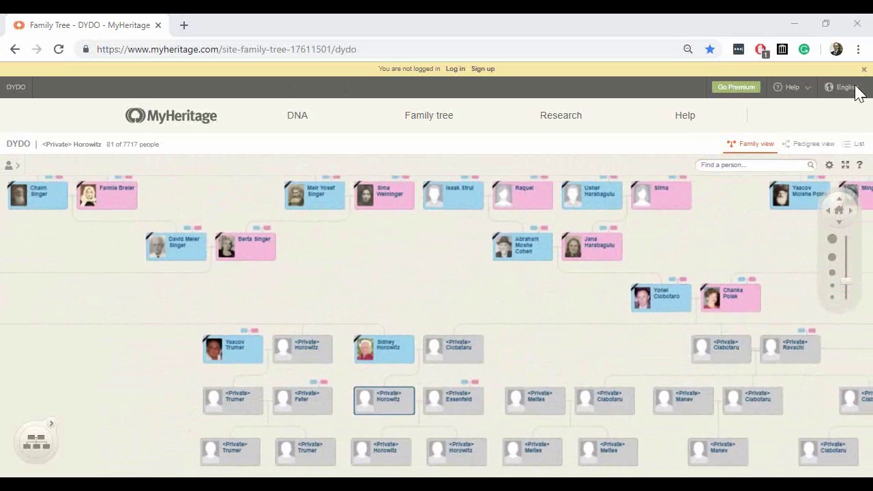
# Step: Check the family tree options offered to a logged-out visitor, highlight the DYDO tree's web address, and view its earlier generations
pyautogui.moveTo(425, 81)
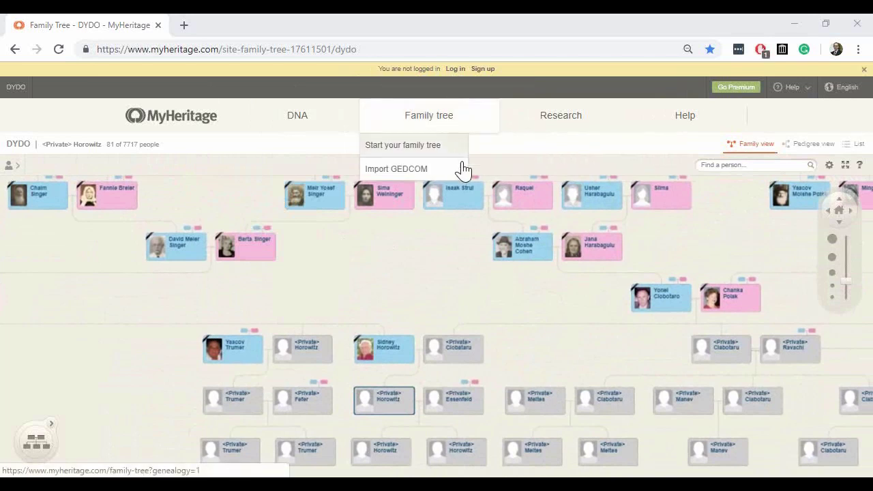
pyautogui.tripleClick(242, 49)
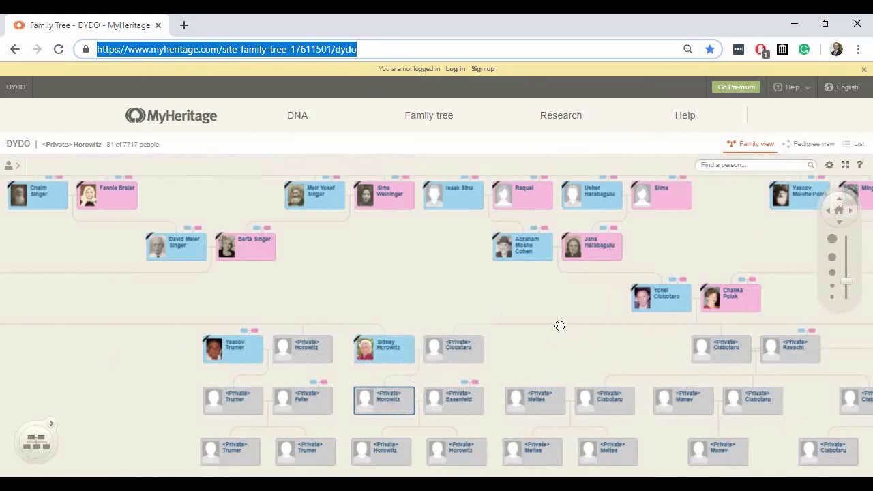
pyautogui.moveTo(407, 270); pyautogui.dragTo(412, 331)
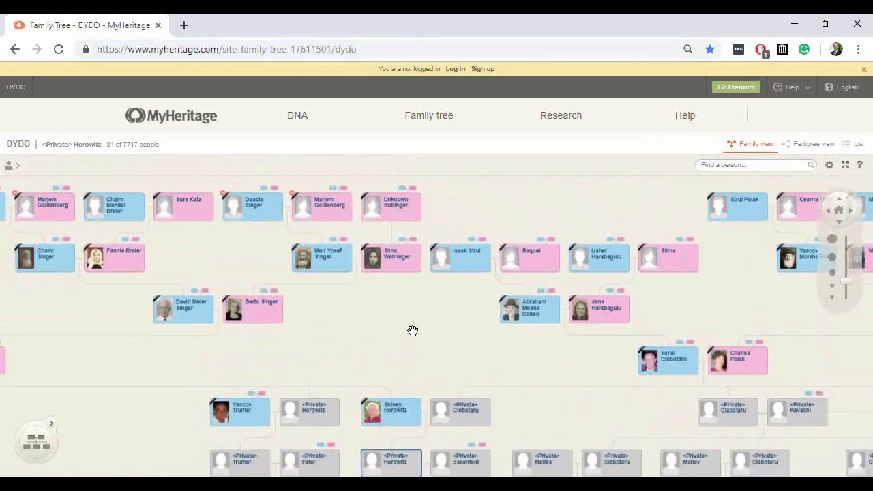
pyautogui.scroll(4, 242, 325)
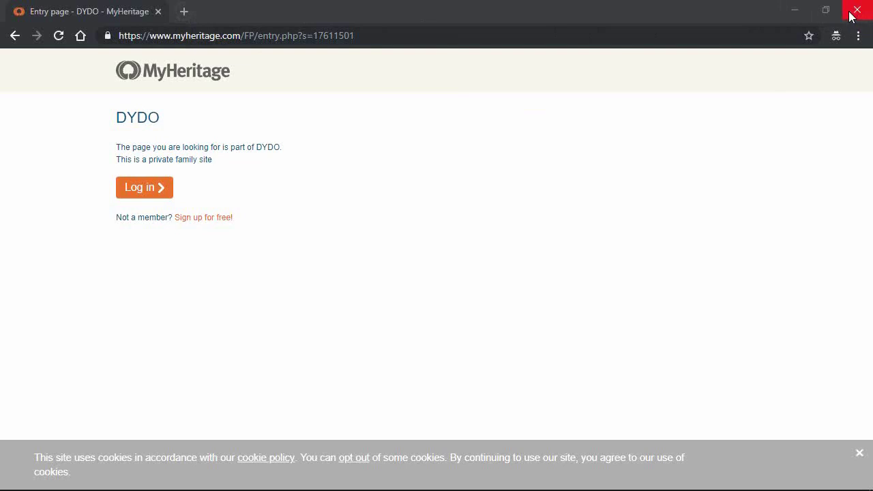
# Step: Load facebook.com in the incognito window in place of the DYDO entry page
pyautogui.click(407, 39)
pyautogui.write('facebook.com')
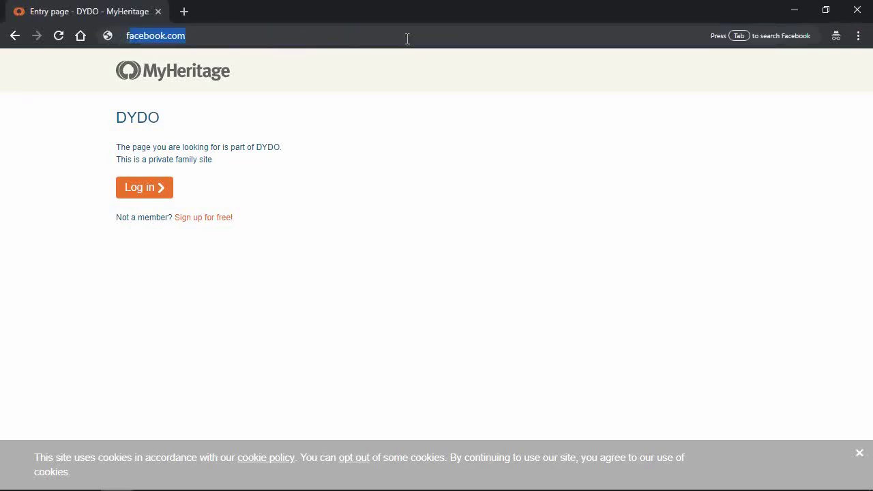
pyautogui.press('Return')
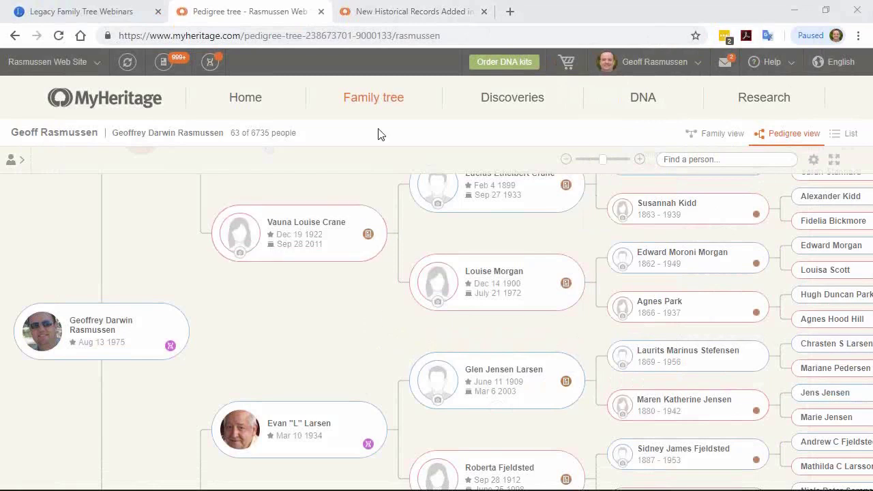
# Step: Look through the family tree management page and check the tree's settings for who can download and edit it
pyautogui.moveTo(379, 112)
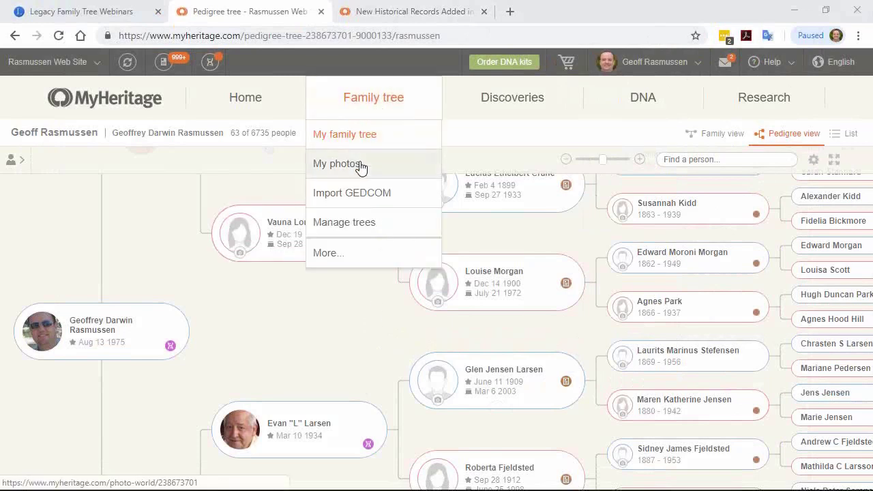
pyautogui.click(353, 224)
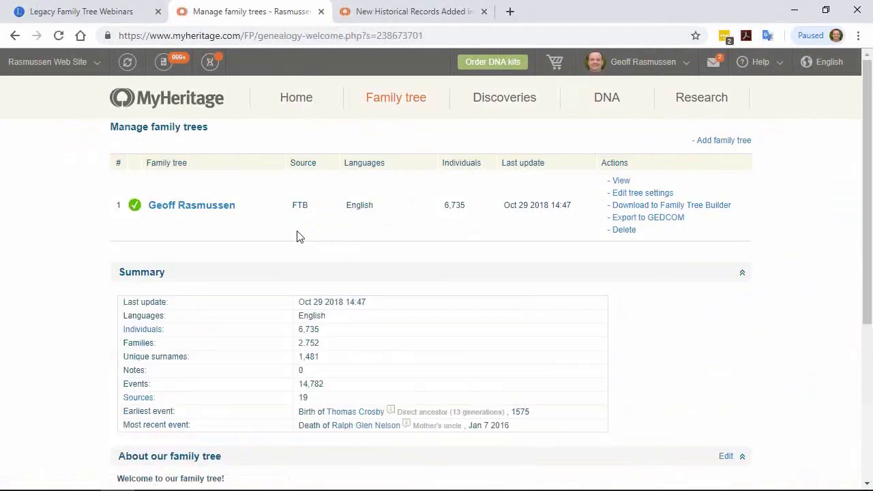
pyautogui.click(662, 196)
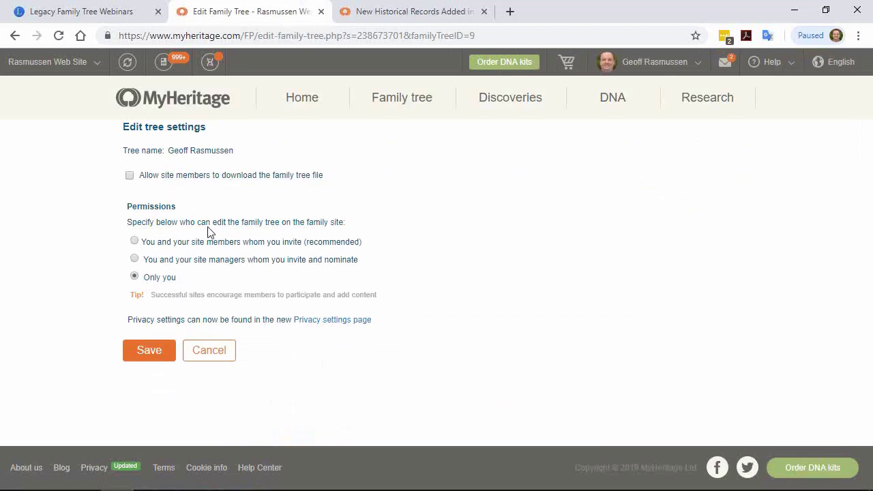
pyautogui.hotkey('alt', 'Left')
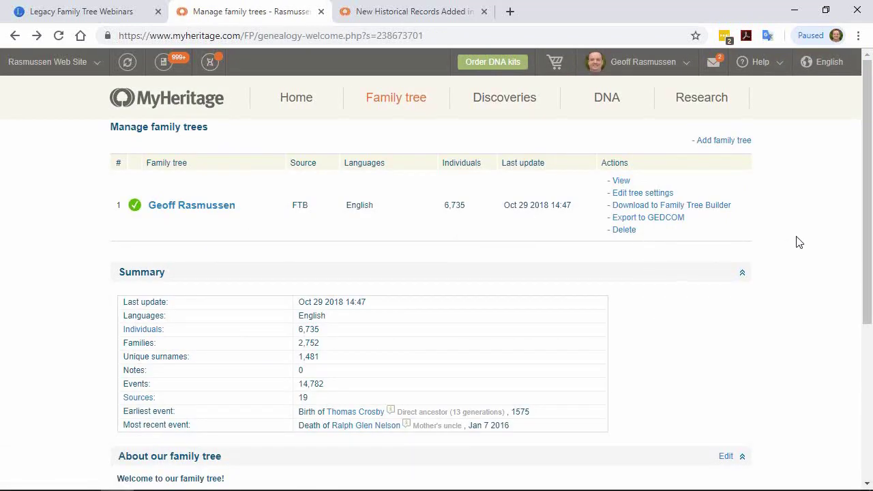
pyautogui.moveTo(866, 225)
pyautogui.mouseDown()
pyautogui.moveTo(863, 347)
pyautogui.moveTo(859, 210)
pyautogui.mouseUp()
pyautogui.click(647, 193)
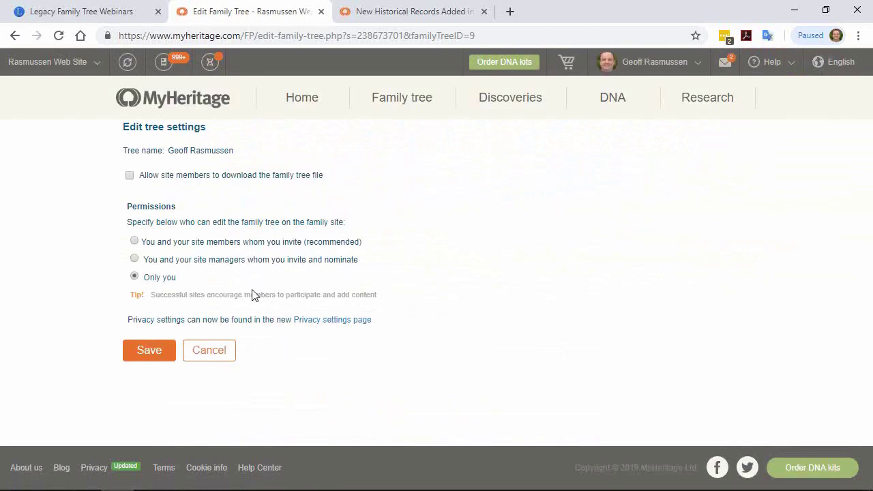
# Step: Go from the tree settings to the privacy settings and review the family site's content and guest access options
pyautogui.click(315, 321)
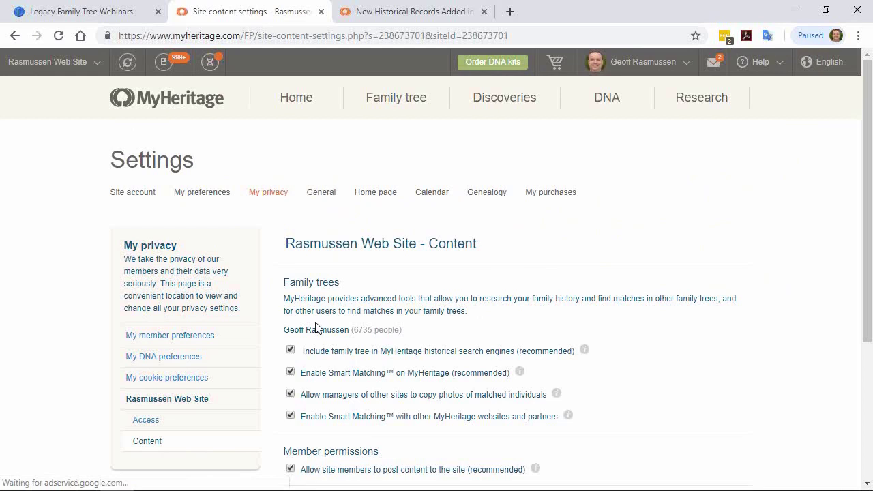
pyautogui.scroll(-2, 317, 328)
pyautogui.scroll(-3, 317, 327)
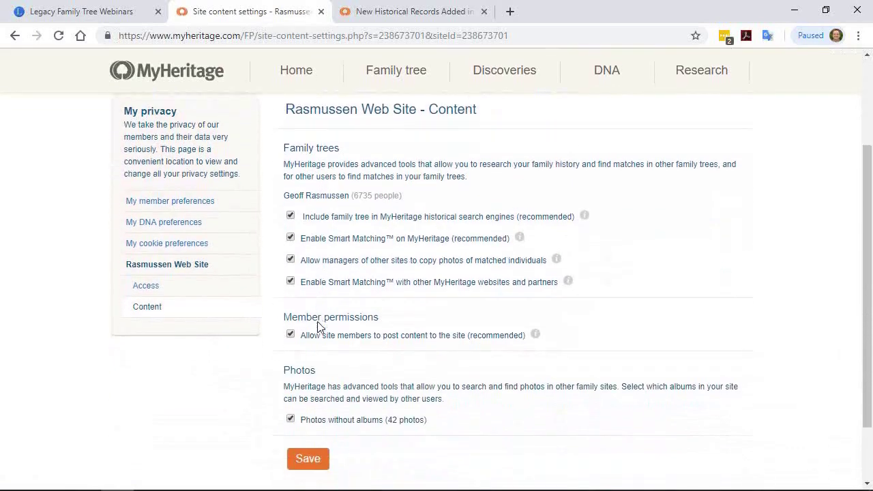
pyautogui.scroll(2, 317, 327)
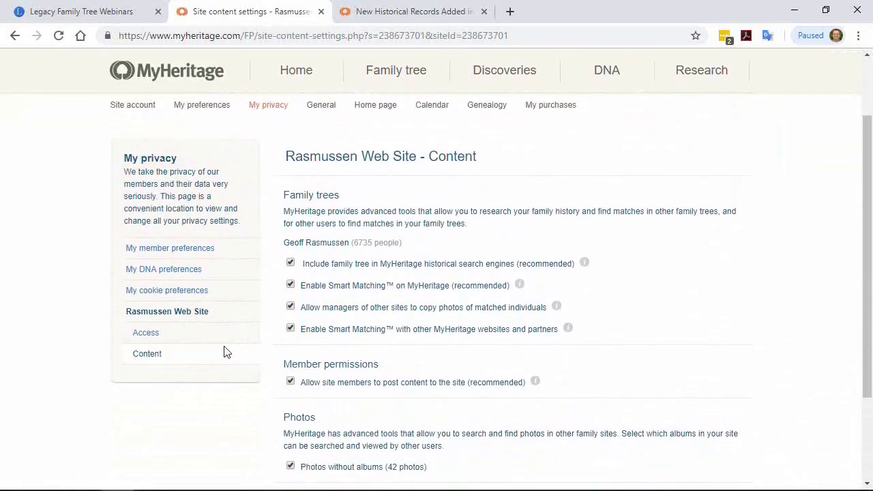
pyautogui.click(148, 334)
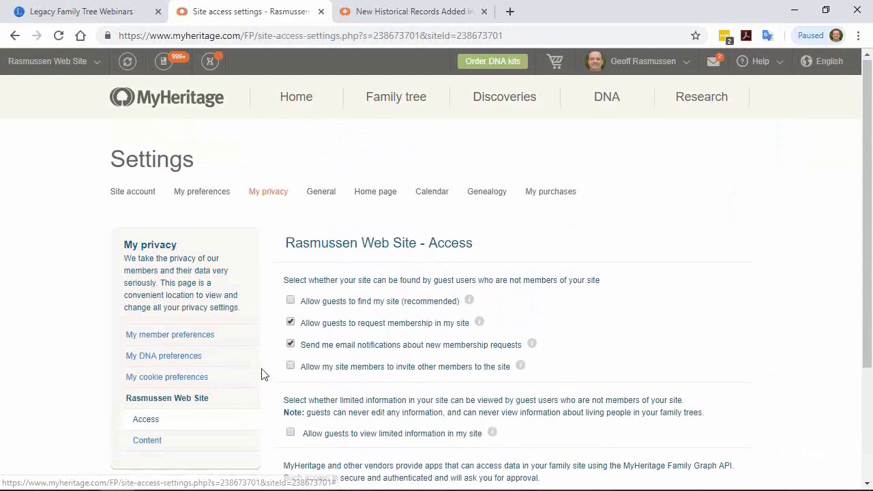
pyautogui.scroll(-2, 263, 372)
pyautogui.scroll(2, 263, 374)
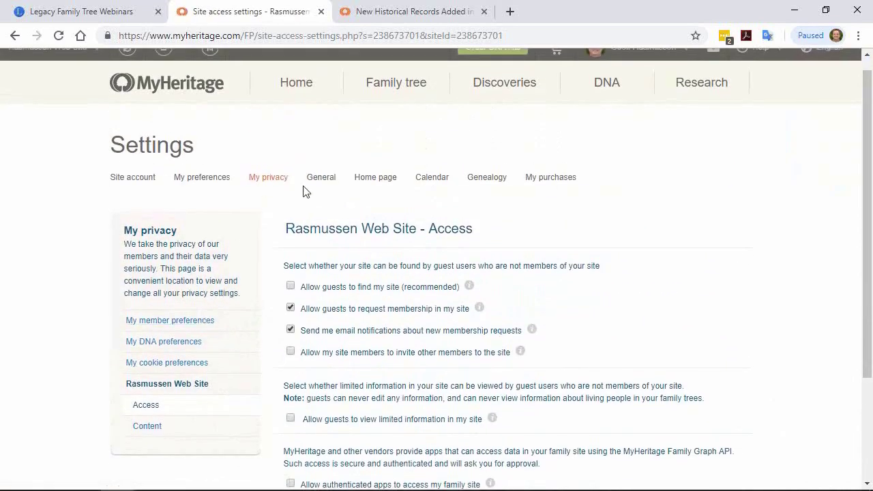
# Step: Review the family site's account plan and its member preferences for updates, event reminders and greetings
pyautogui.click(126, 182)
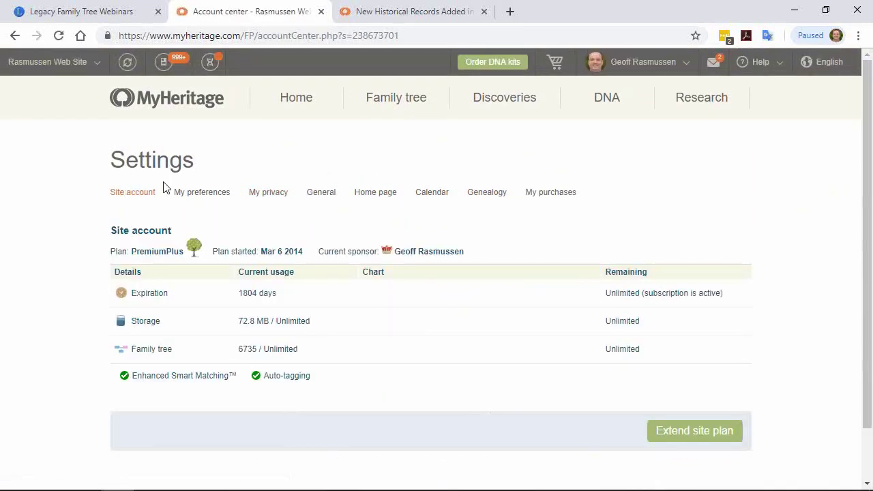
pyautogui.click(203, 194)
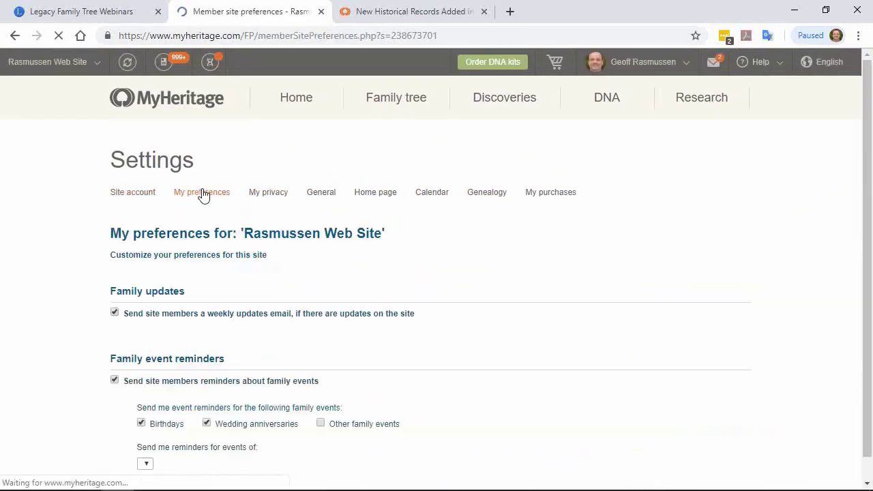
pyautogui.scroll(-3, 339, 321)
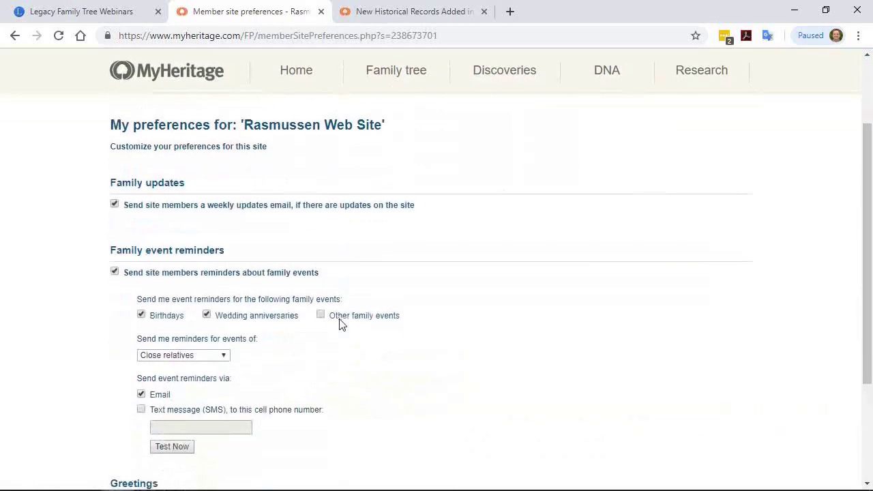
pyautogui.scroll(4, 337, 325)
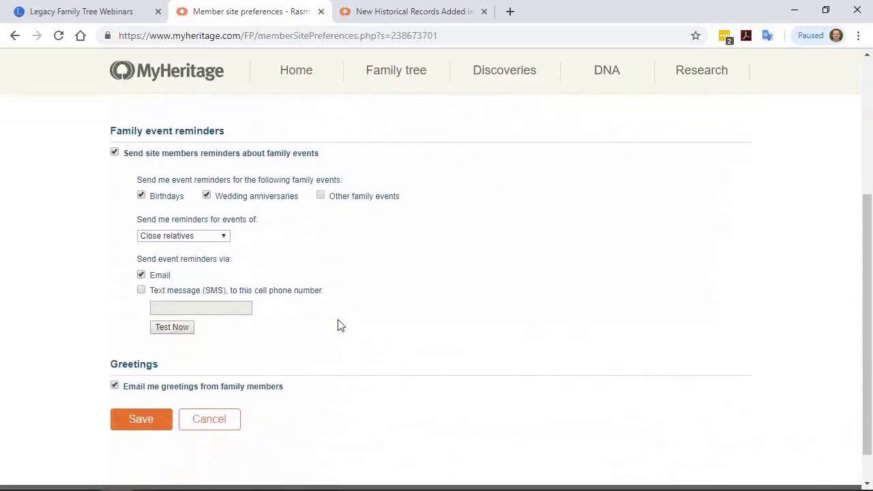
# Step: Review the general settings for site, personalization and administration, and open the family site's home page settings
pyautogui.click(318, 196)
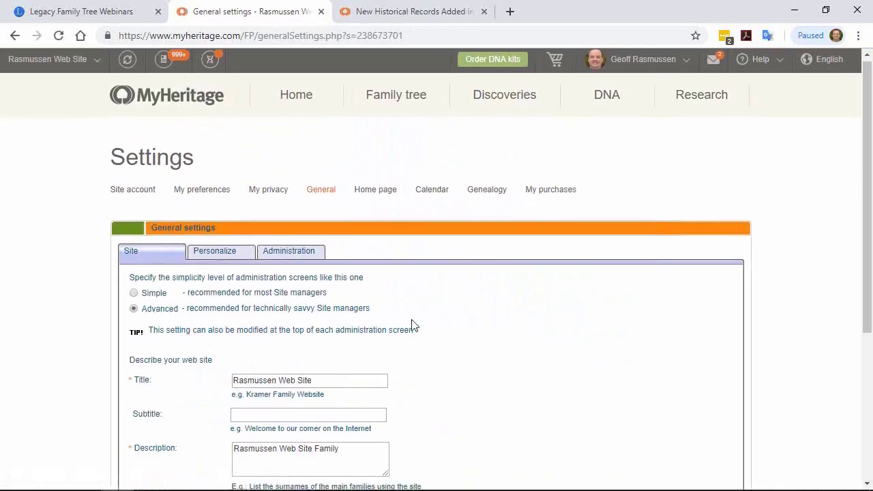
pyautogui.scroll(-1, 412, 325)
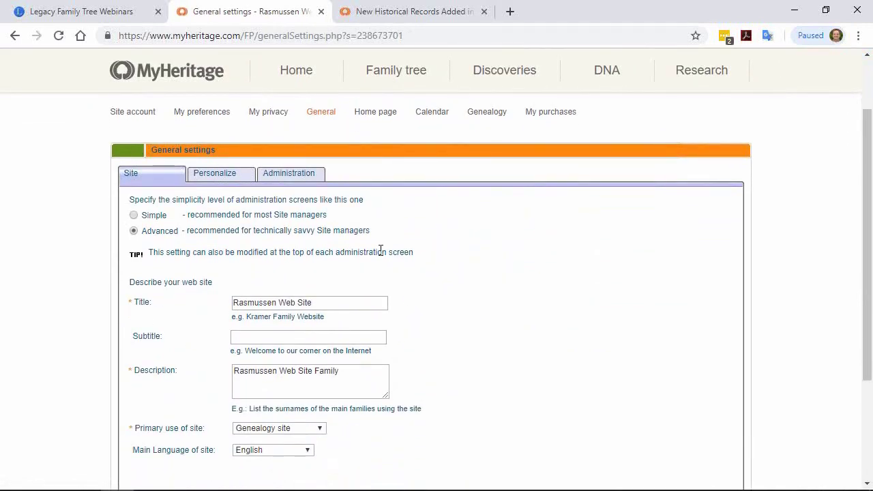
pyautogui.moveTo(339, 302); pyautogui.dragTo(225, 308)
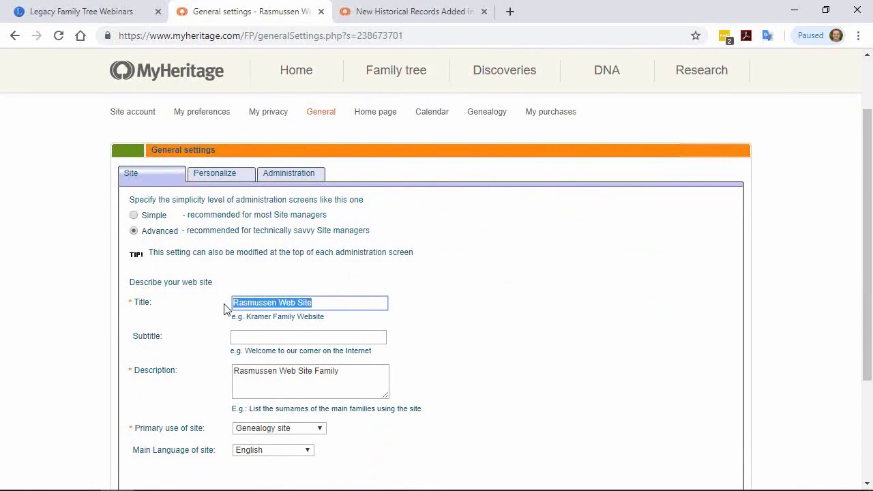
pyautogui.click(224, 176)
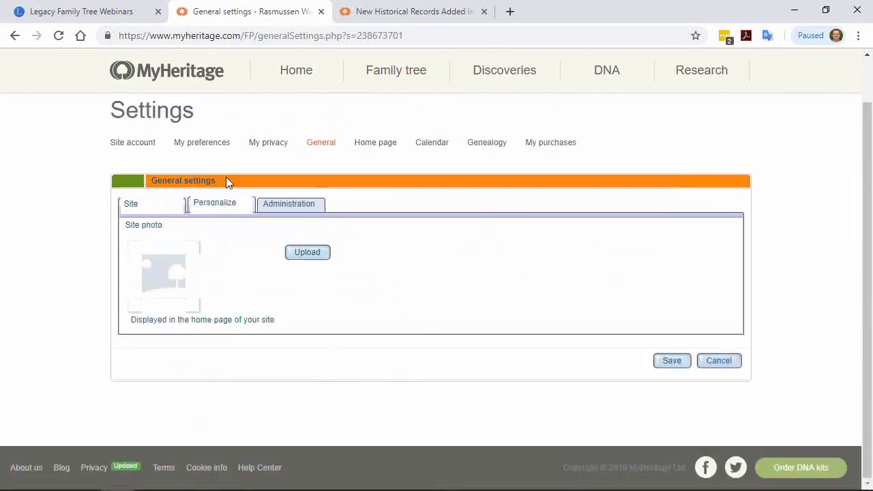
pyautogui.click(280, 204)
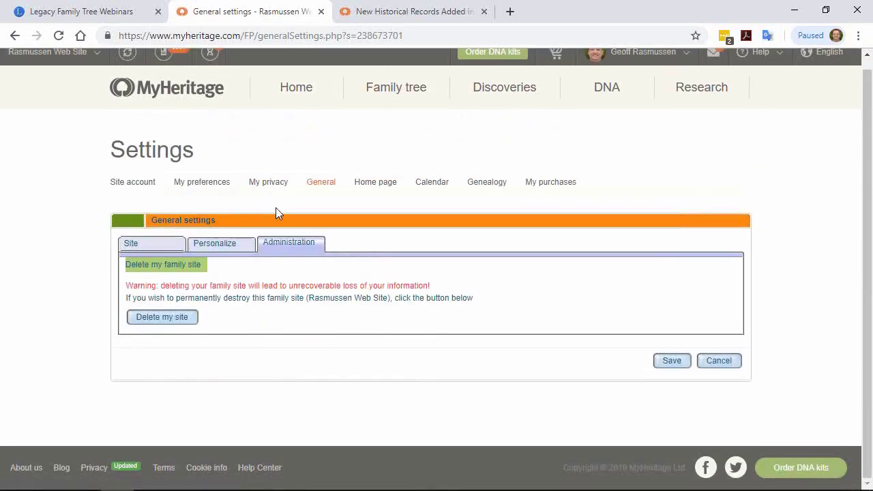
pyautogui.click(368, 189)
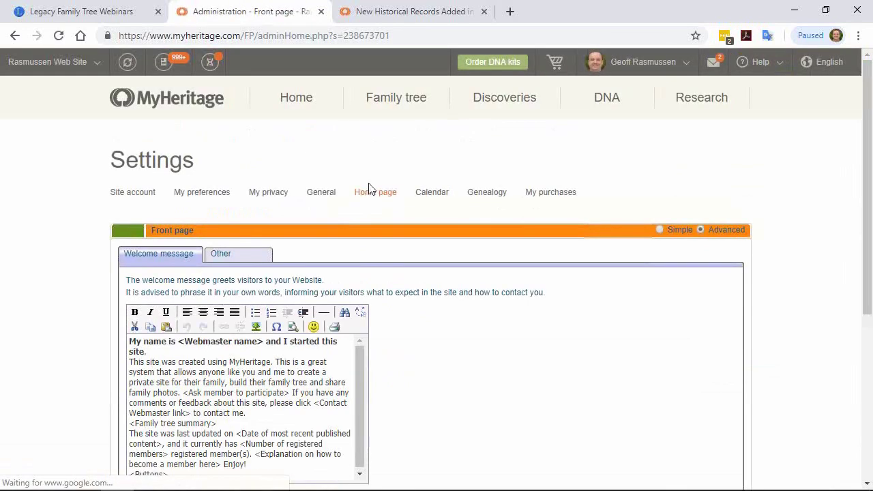
# Step: Review the home page's welcome message settings, and check the genealogy settings for married women's names and the family tree welcome message
pyautogui.scroll(-1, 459, 359)
pyautogui.scroll(-1, 460, 359)
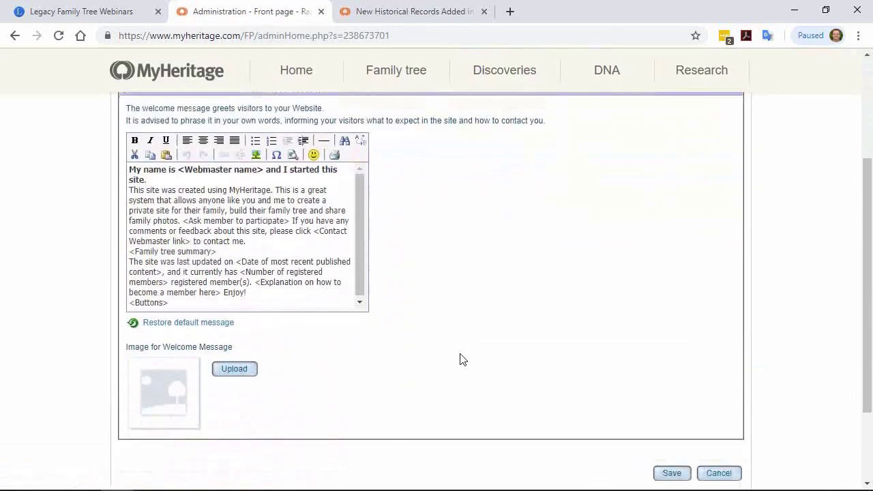
pyautogui.scroll(2, 460, 359)
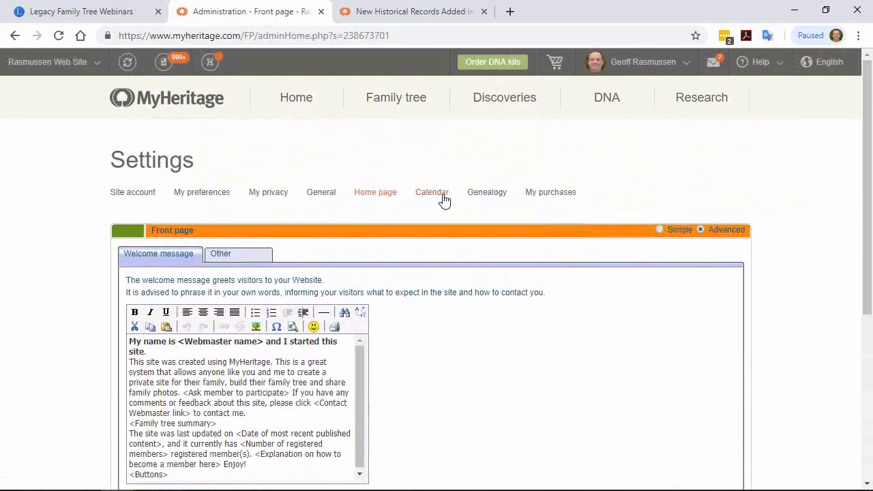
pyautogui.click(488, 194)
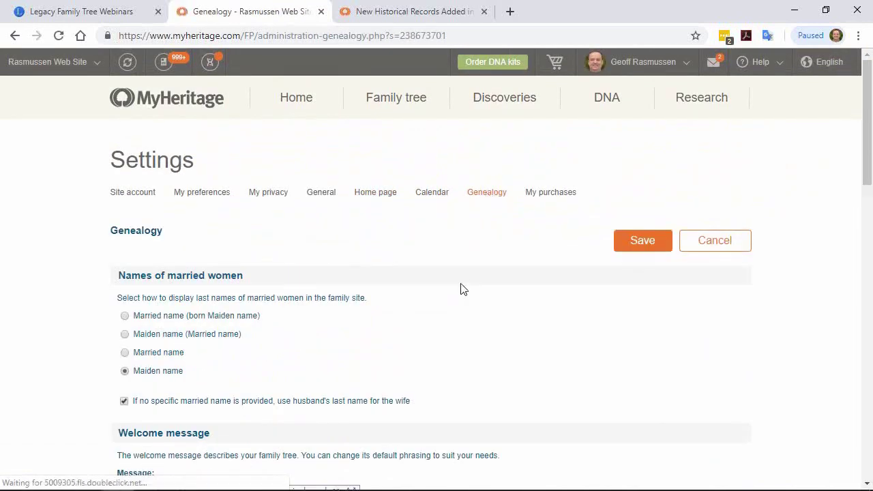
pyautogui.scroll(-1, 462, 293)
pyautogui.scroll(-1, 462, 293)
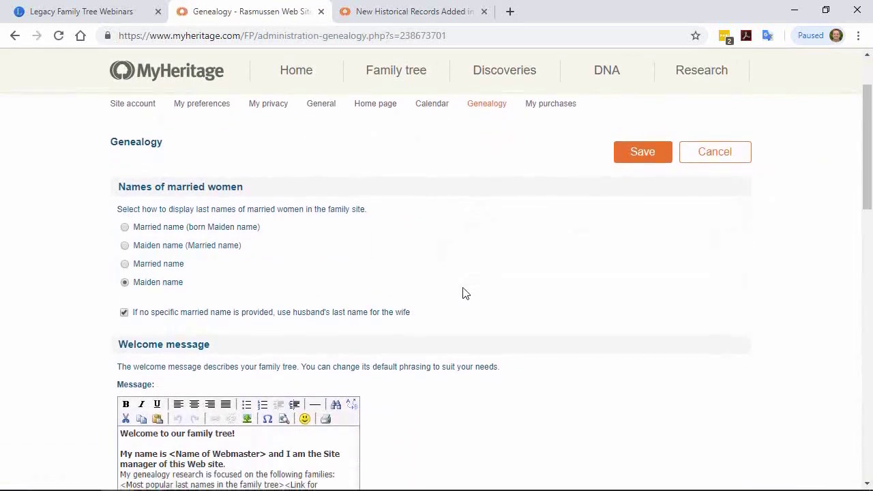
pyautogui.scroll(-1, 463, 293)
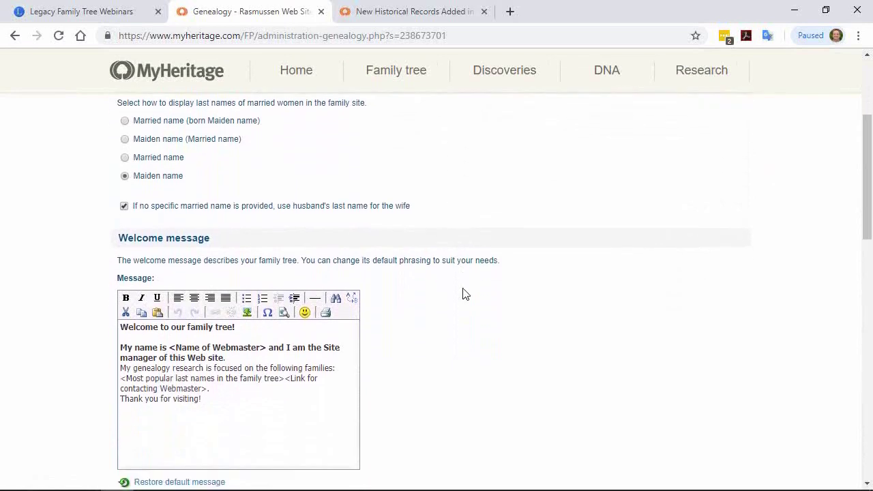
pyautogui.scroll(4, 462, 293)
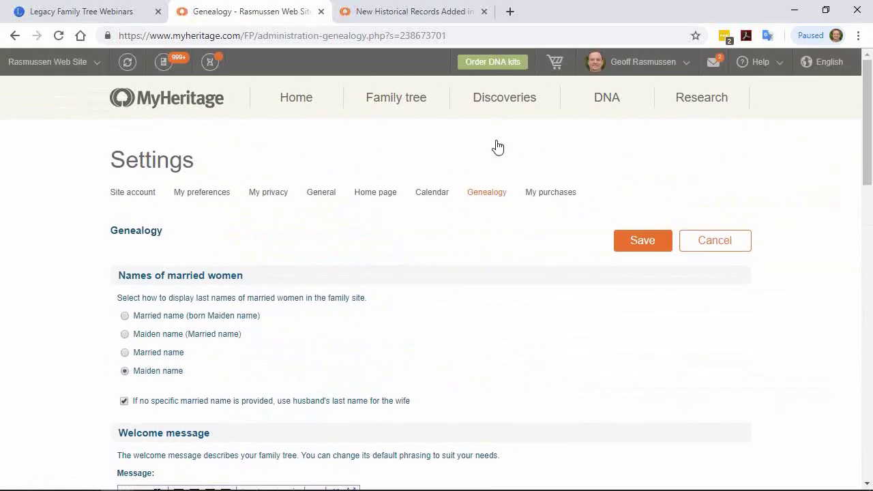
pyautogui.click(510, 11)
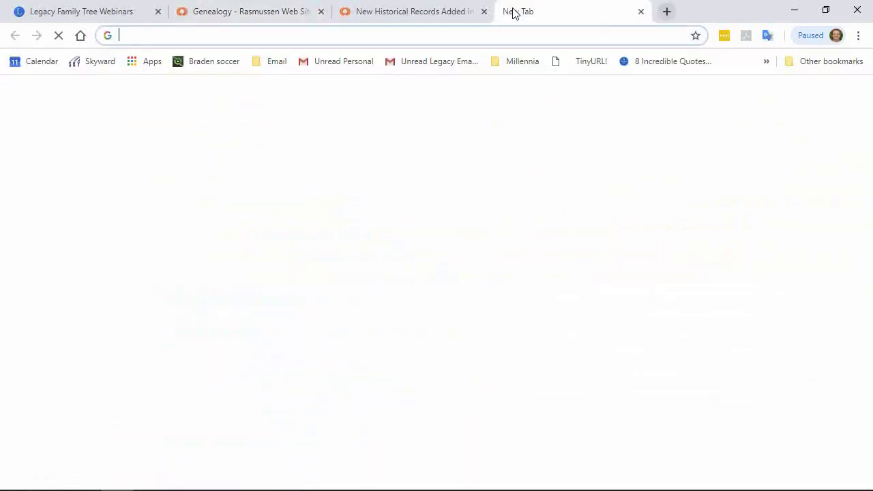
pyautogui.click(647, 11)
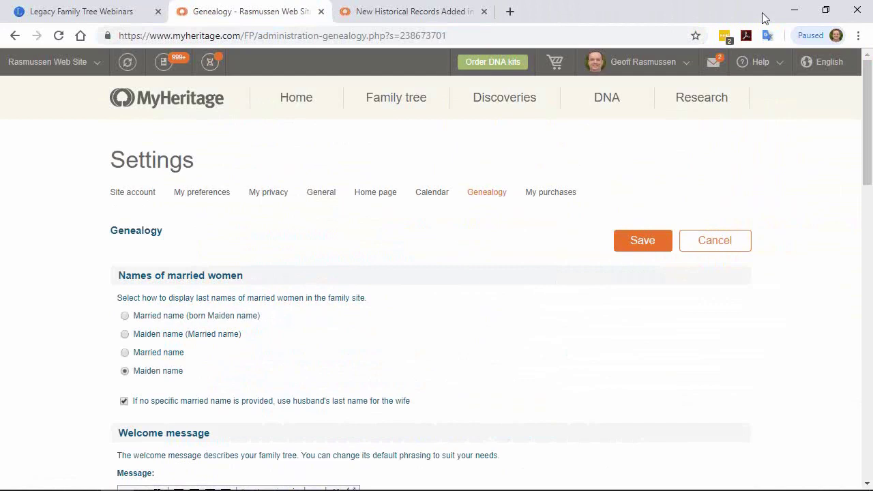
pyautogui.click(858, 36)
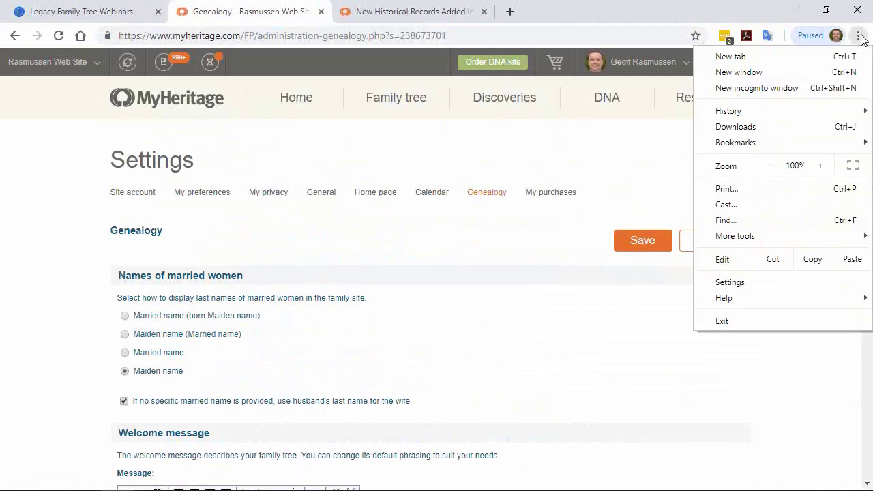
pyautogui.click(571, 171)
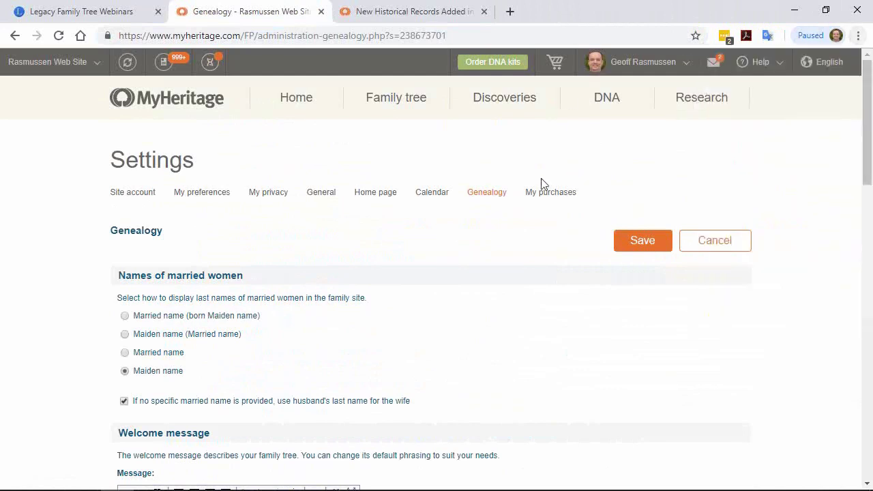
pyautogui.rightClick(278, 18)
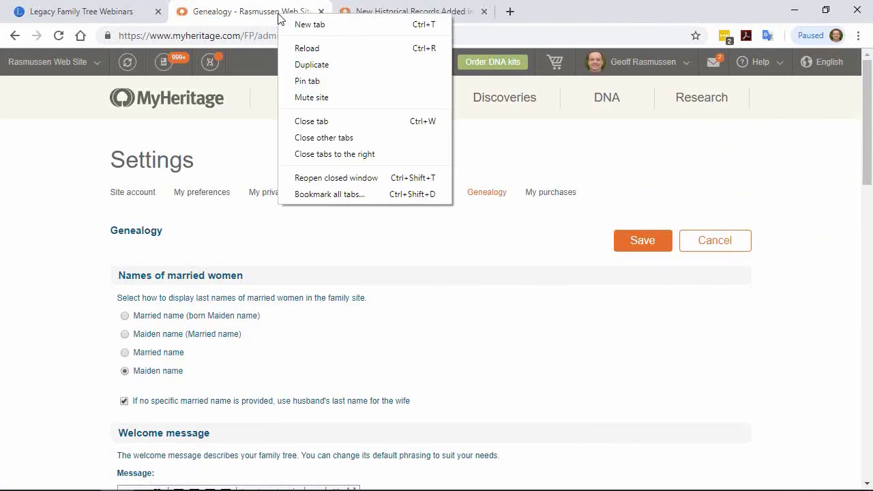
pyautogui.click(337, 236)
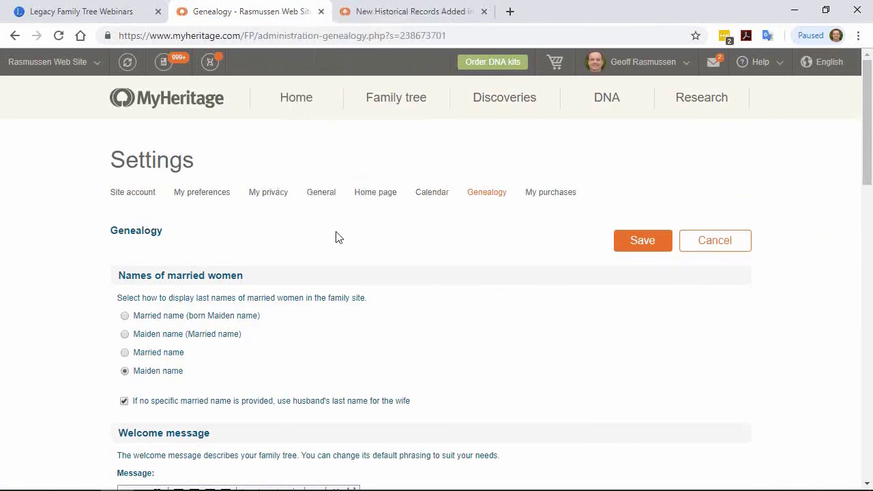
pyautogui.moveTo(354, 484)
pyautogui.click(118, 480)
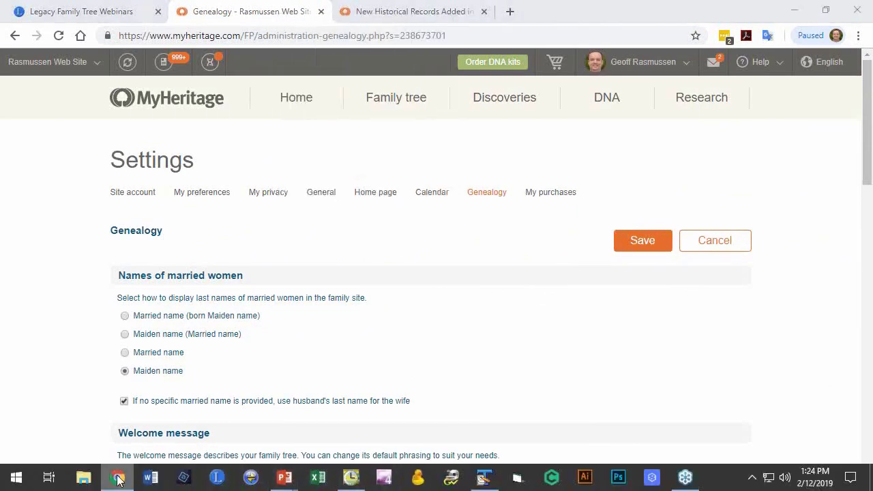
pyautogui.rightClick(118, 480)
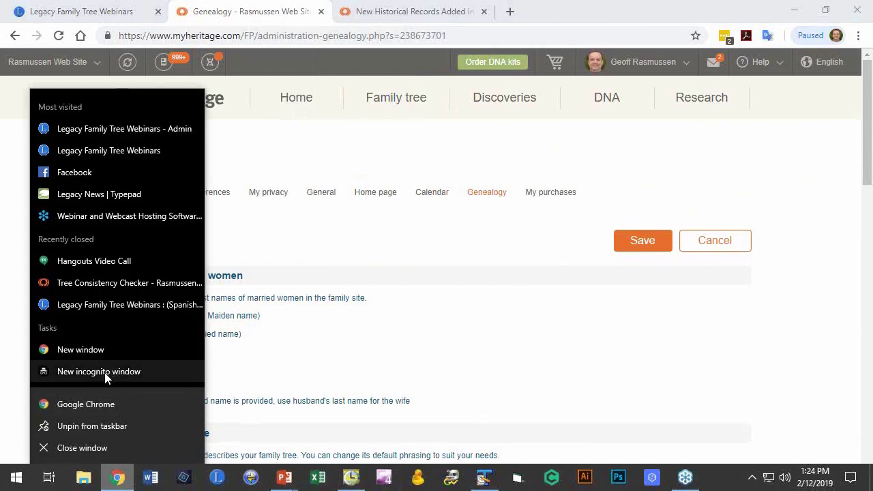
pyautogui.click(406, 344)
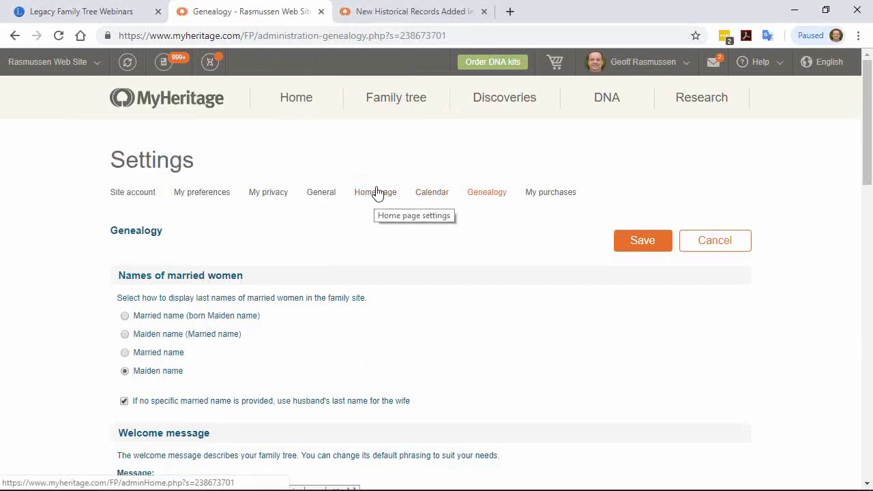
# Step: Open the calendar settings link in an incognito window to check what a logged-out visitor sees, and close that window
pyautogui.rightClick(431, 196)
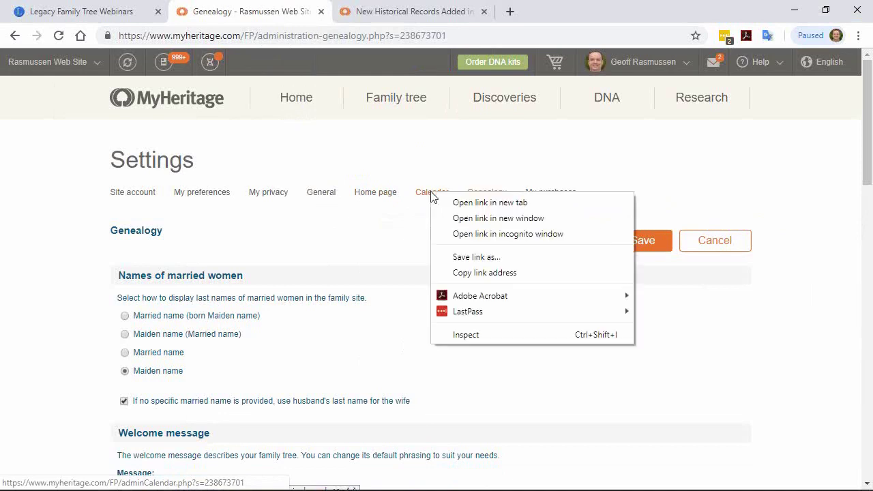
pyautogui.click(482, 234)
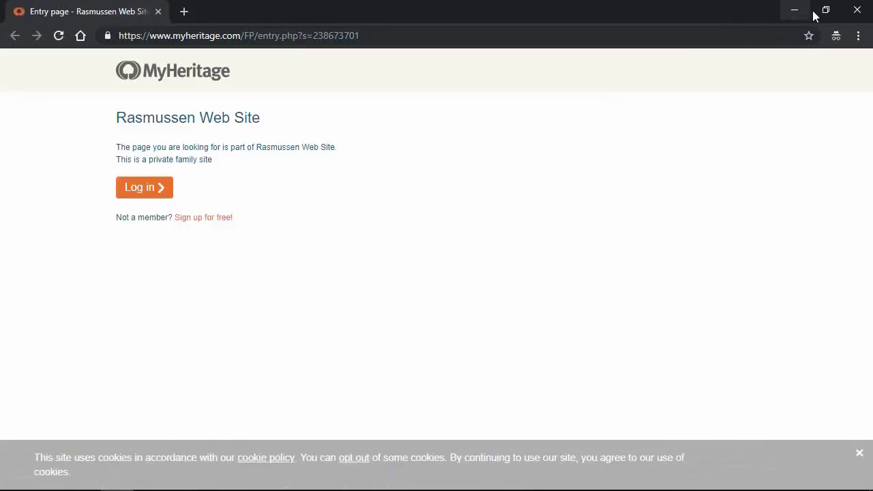
pyautogui.click(856, 14)
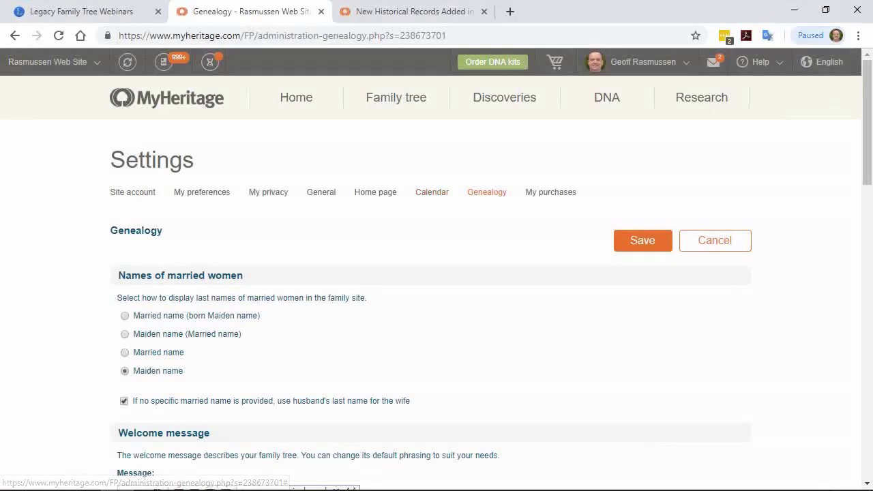